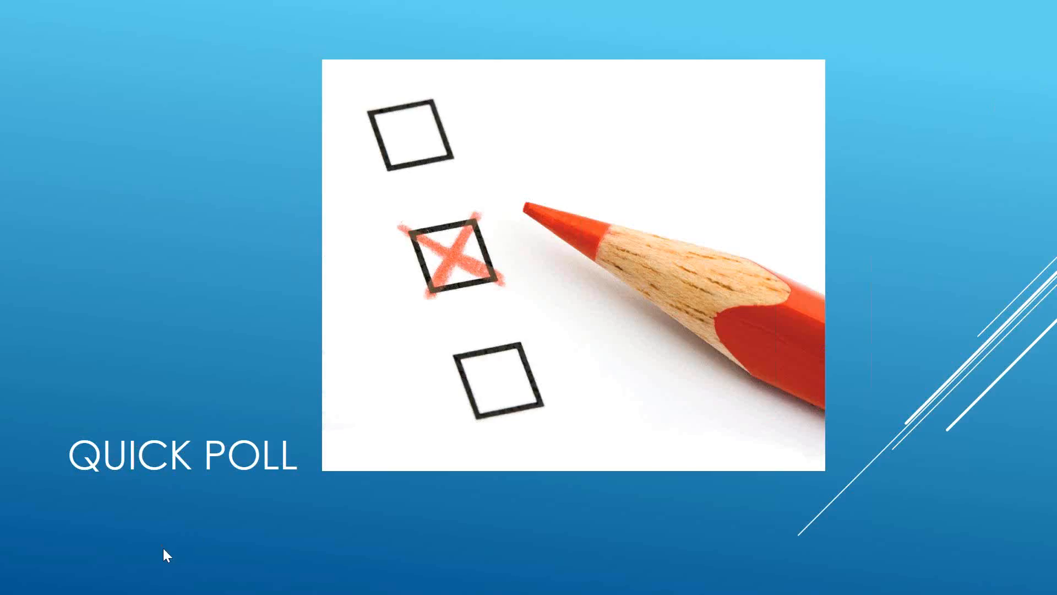
Advance to the Contact Information slide, end the slide show, and switch from PowerPoint to Microsoft Edge
left_click(295, 471)
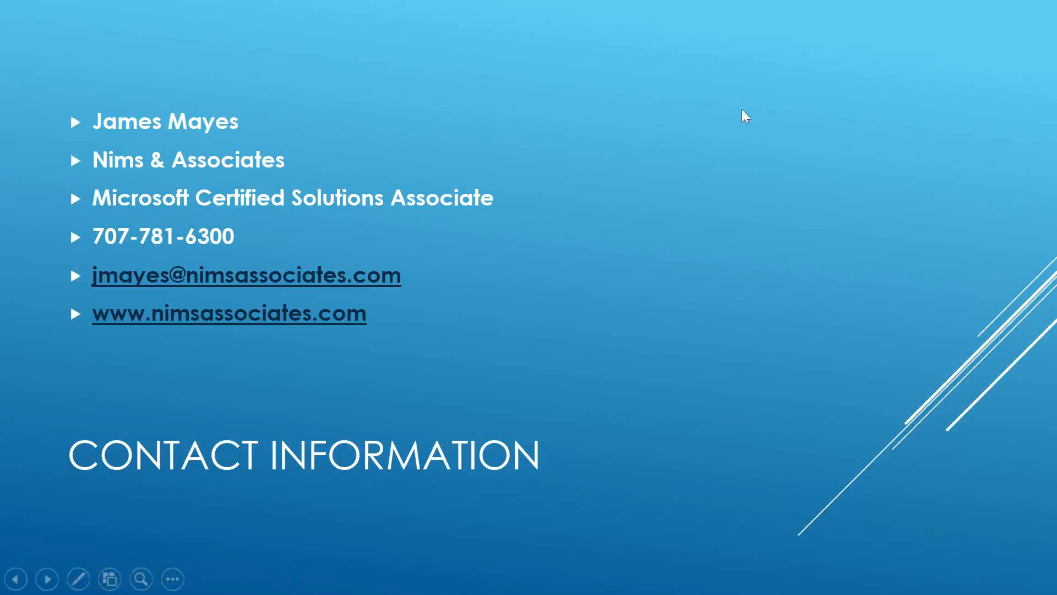
key("Escape")
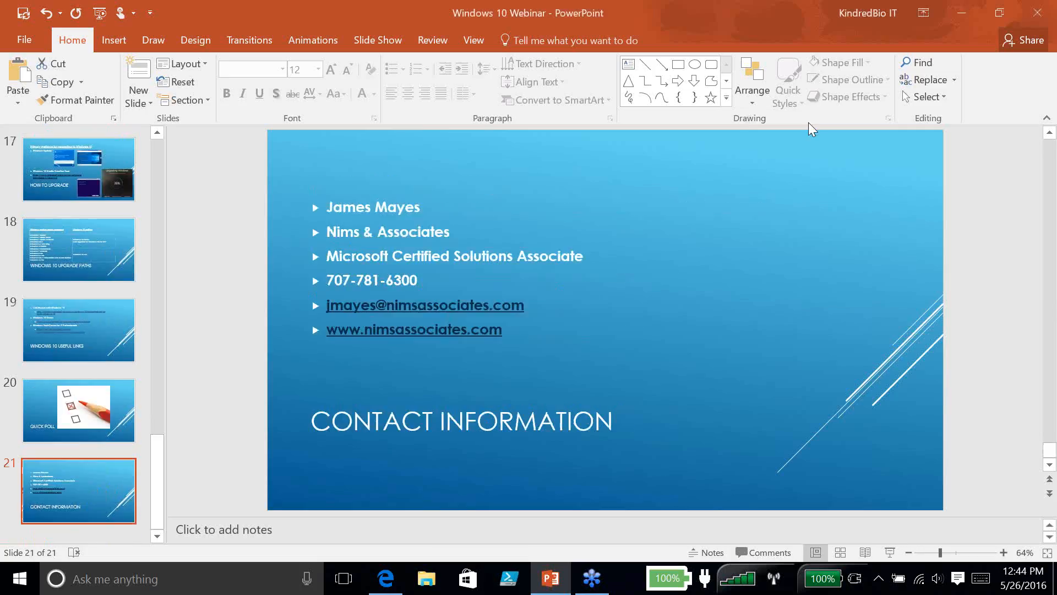
left_click(961, 13)
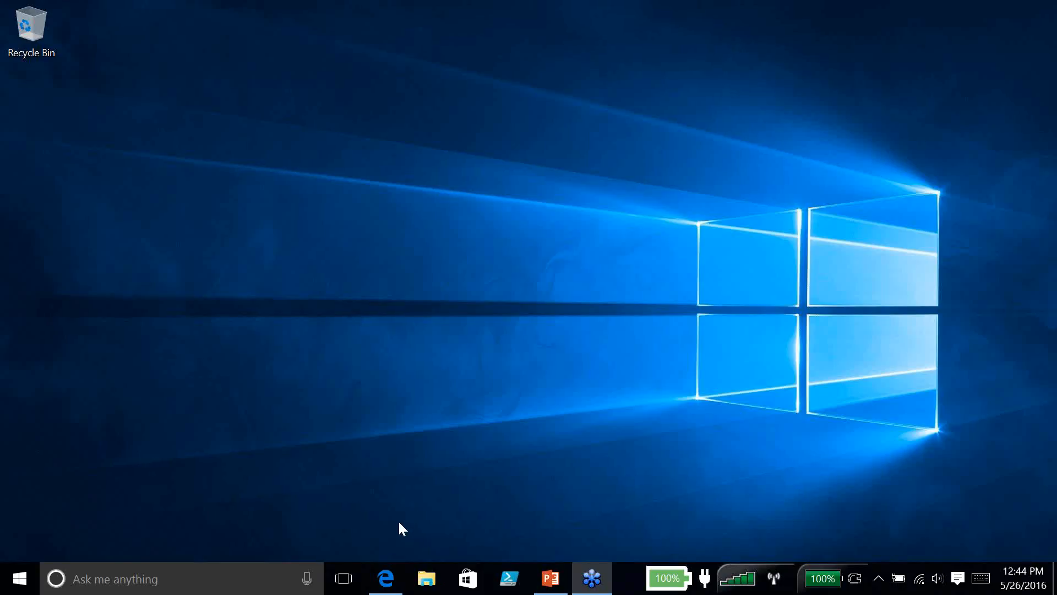
left_click(390, 577)
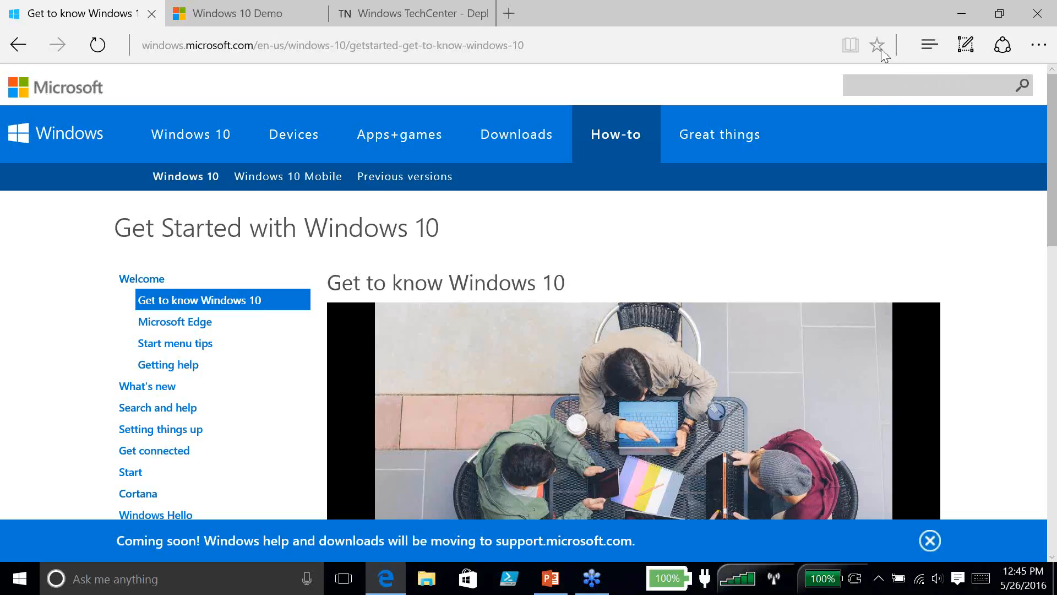
Check the options for saving the Get to know Windows 10 page as a favorite without adding it, and show the saved favorites
left_click(878, 47)
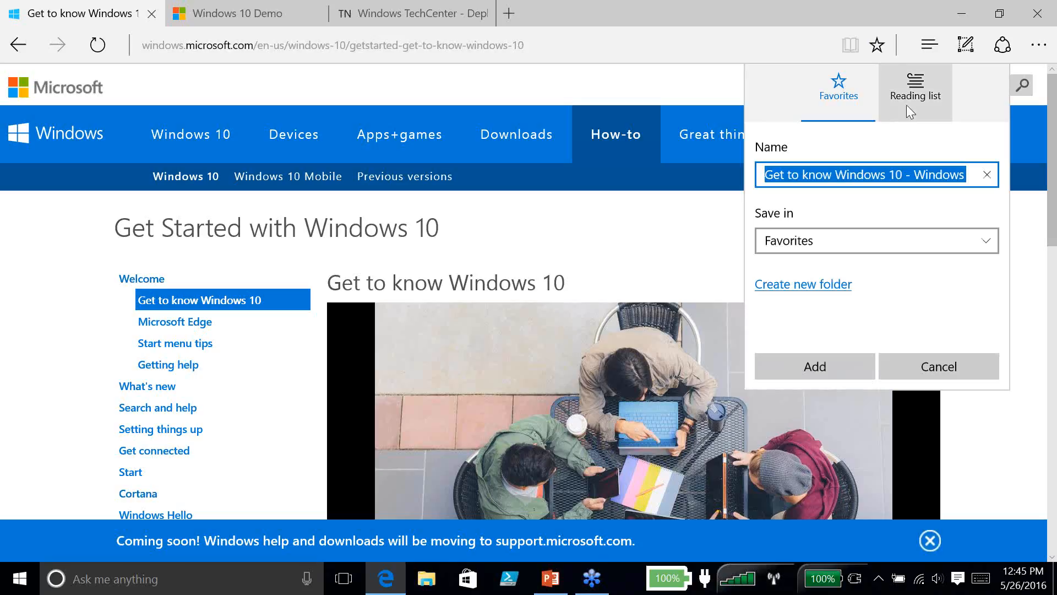
left_click(920, 364)
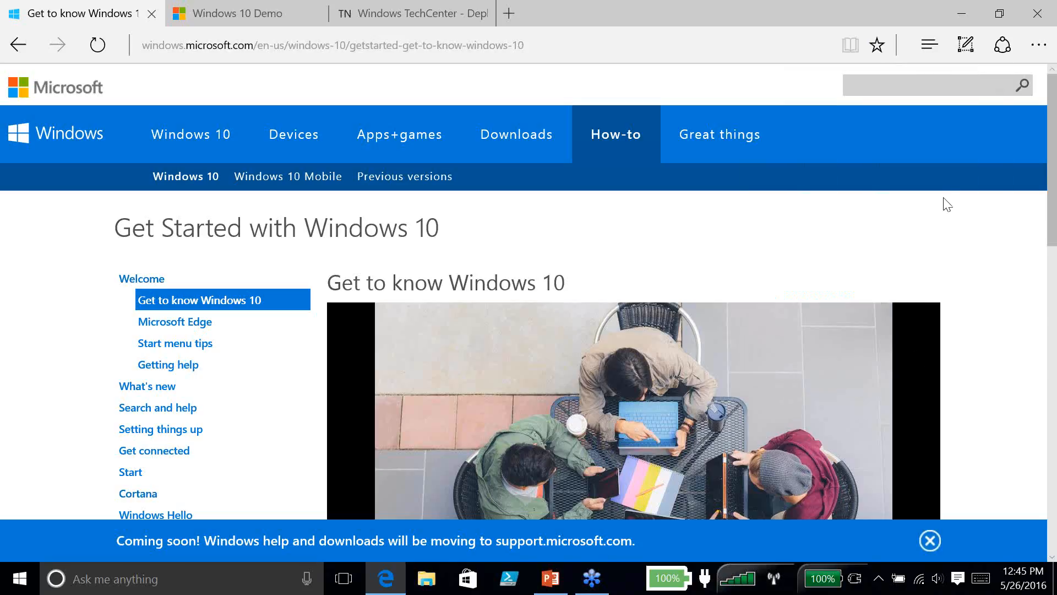
left_click(929, 45)
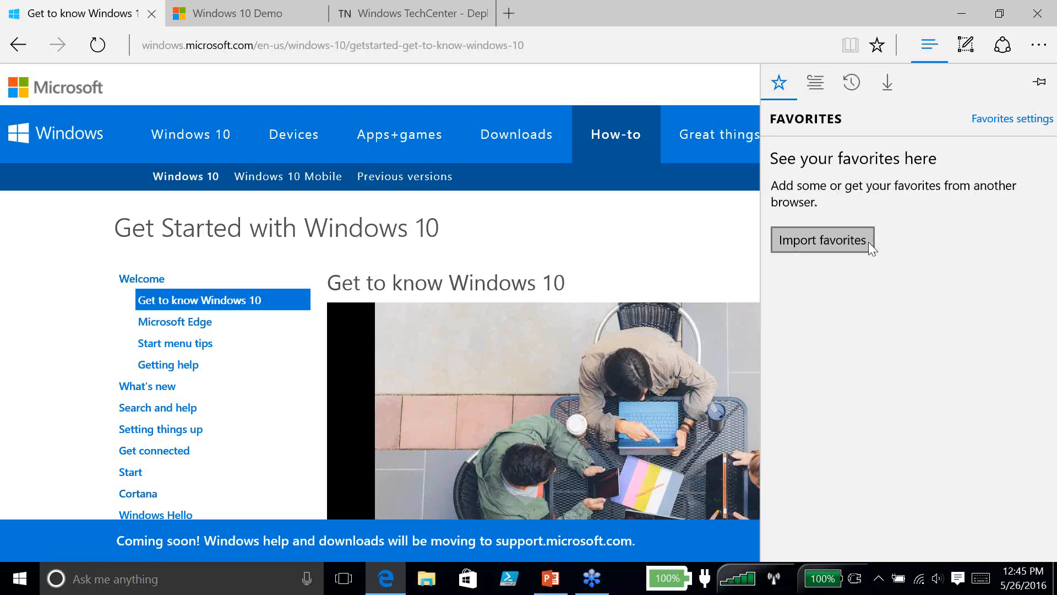
Launch Internet Explorer in a maximized window, view its favorites list, and return to Microsoft Edge
left_click(20, 591)
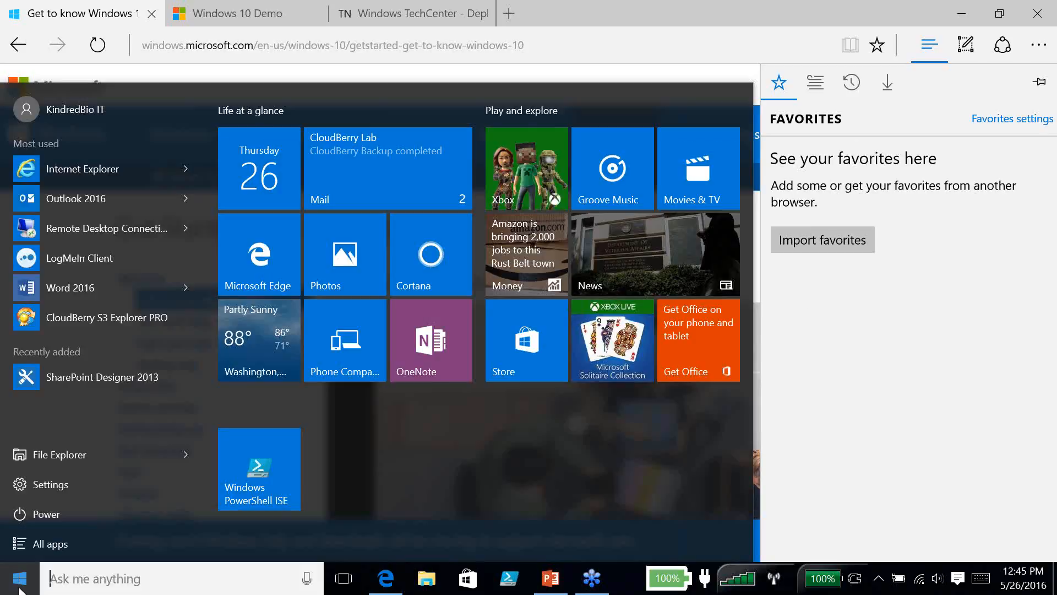
type("inter")
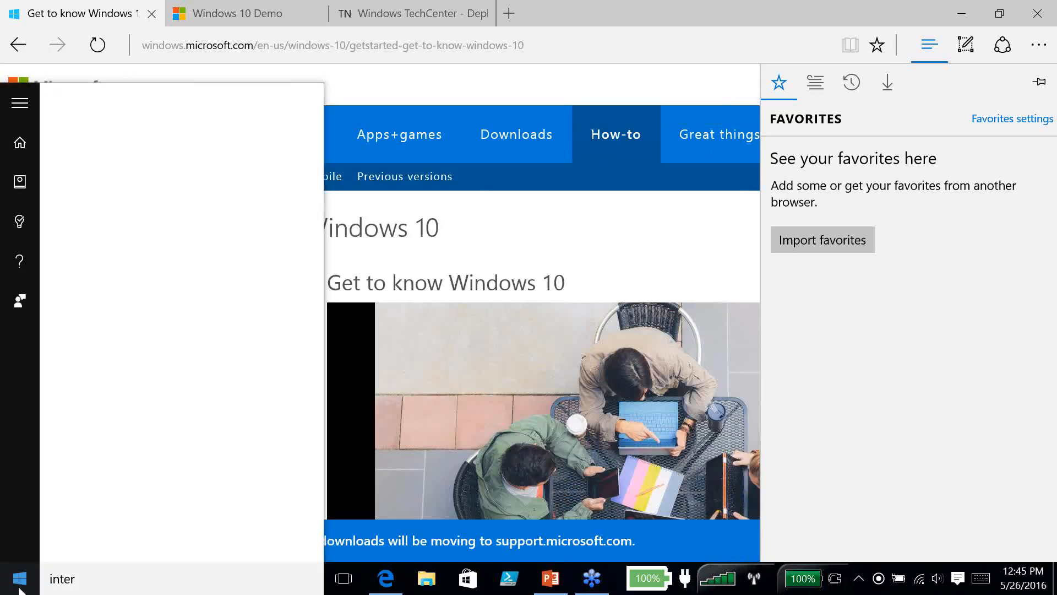
key("Return")
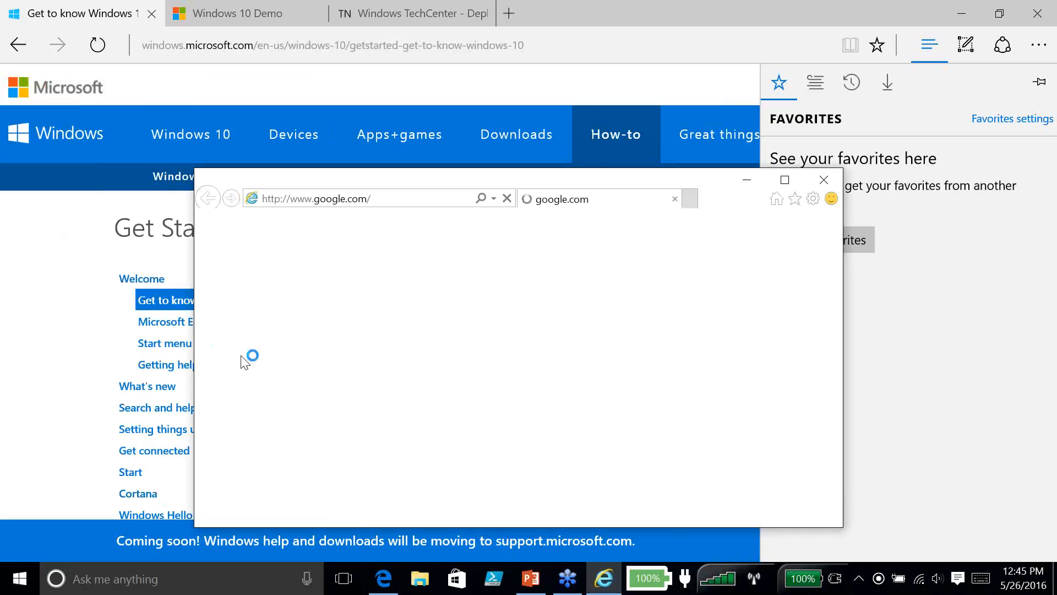
left_click(786, 181)
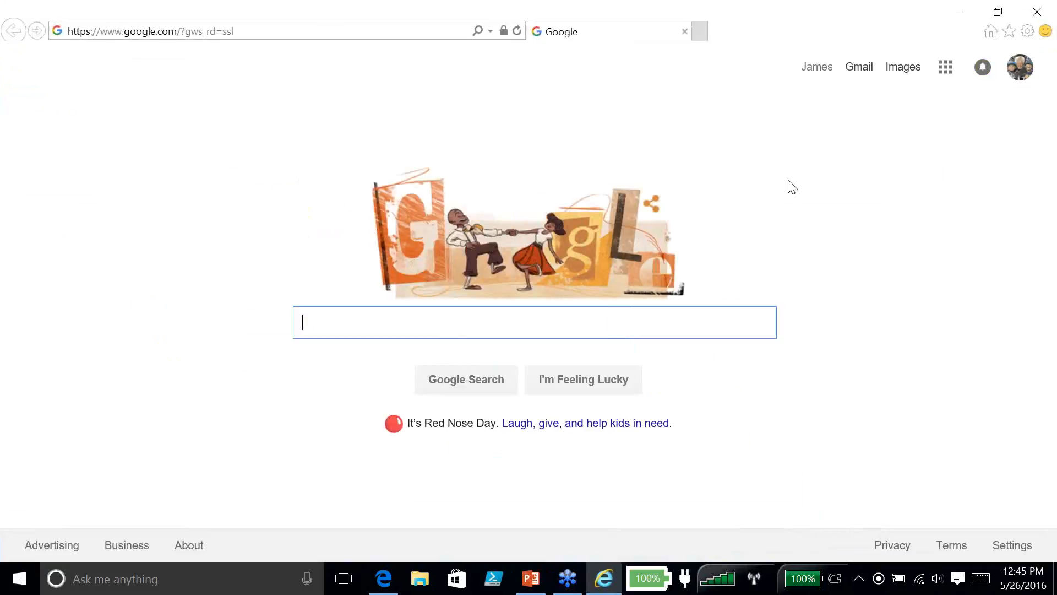
left_click(1009, 33)
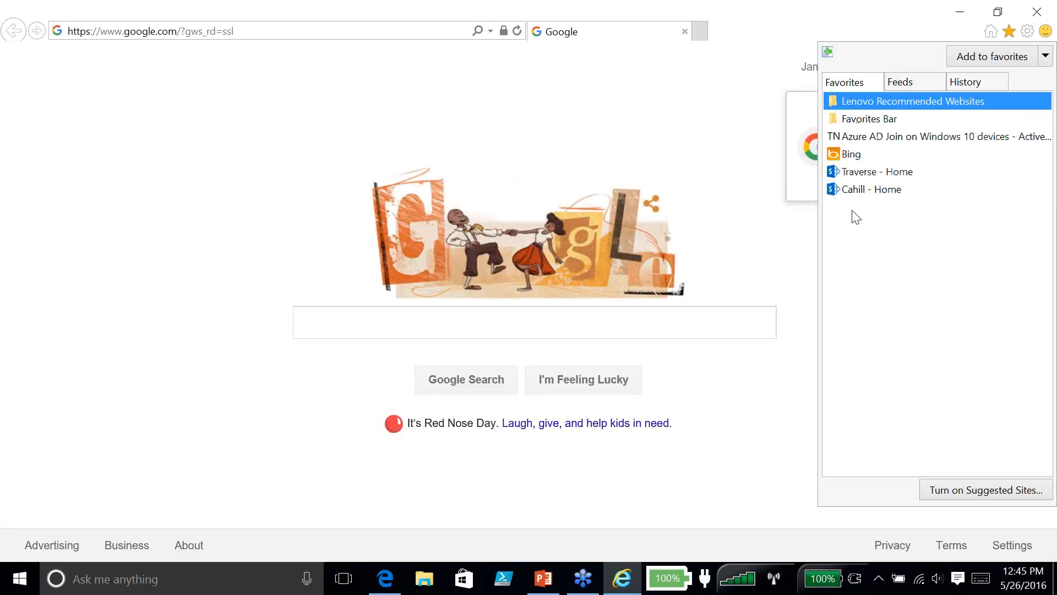
left_click(1010, 32)
left_click(961, 12)
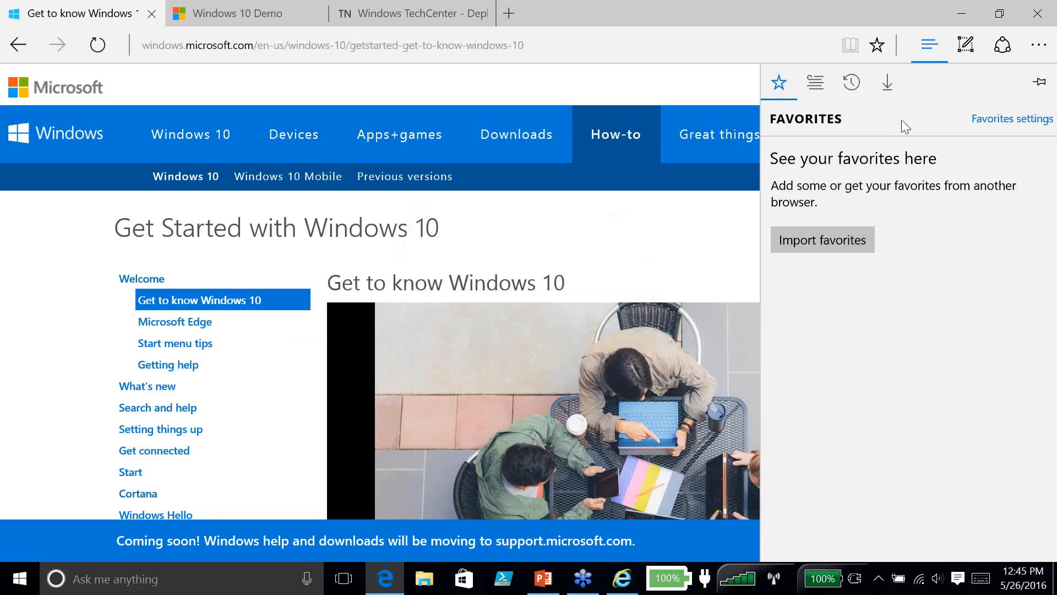
Turn on the favorites bar, import the favorites from Internet Explorer, and display the favorites list
left_click(843, 236)
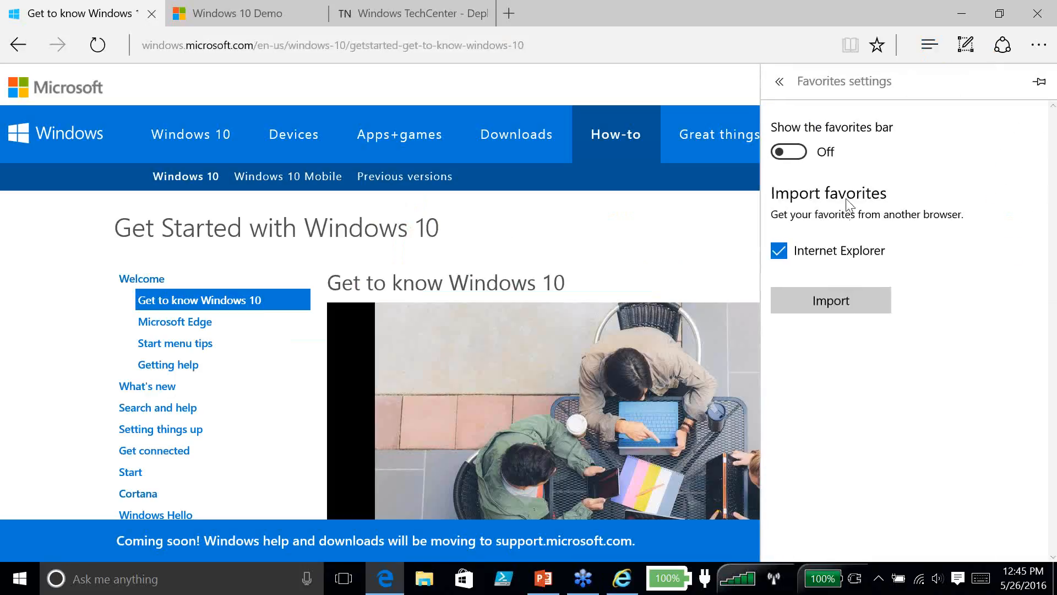
left_click(787, 150)
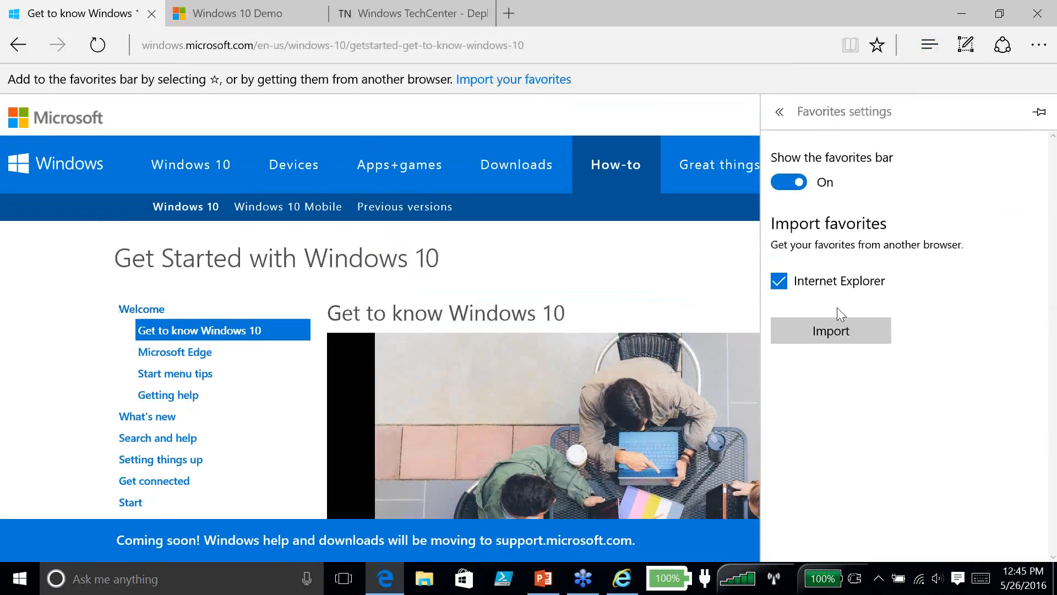
left_click(842, 323)
left_click(781, 113)
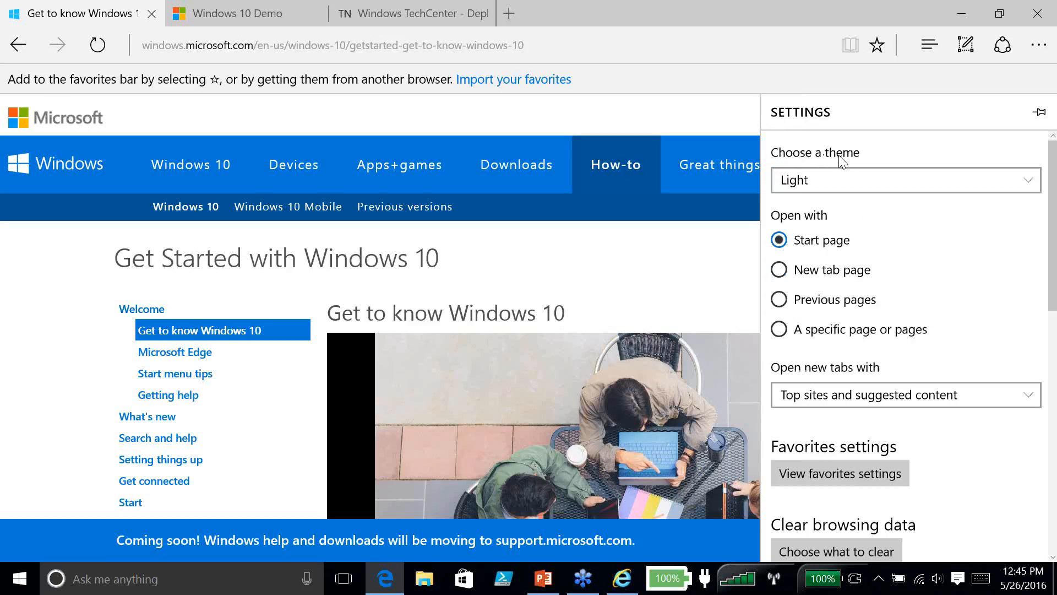
left_click(932, 44)
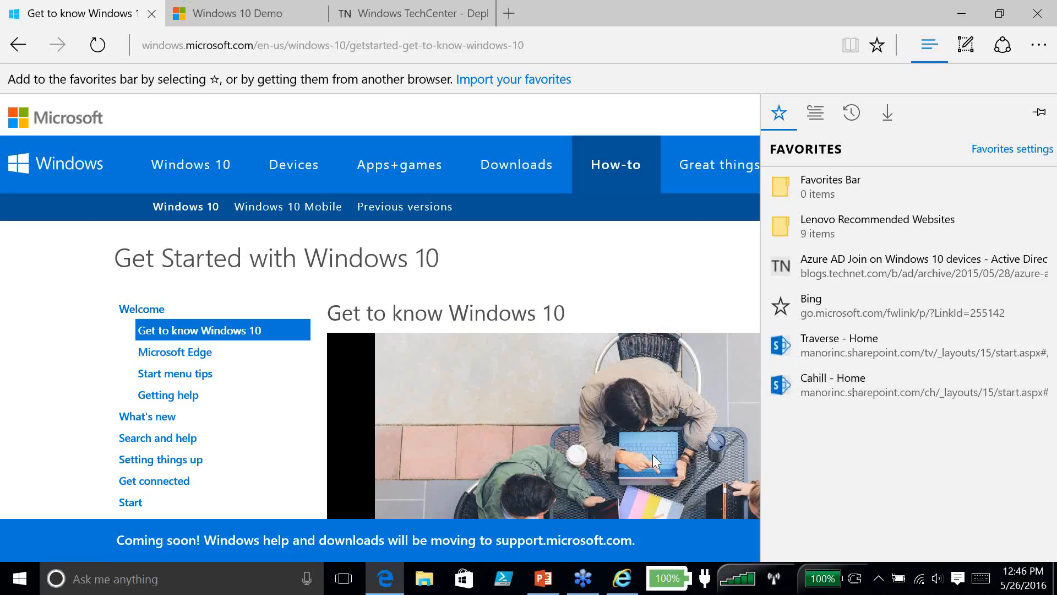
Compare the favorites in Internet Explorer with those imported into Microsoft Edge, and close the favorites list
left_click(621, 581)
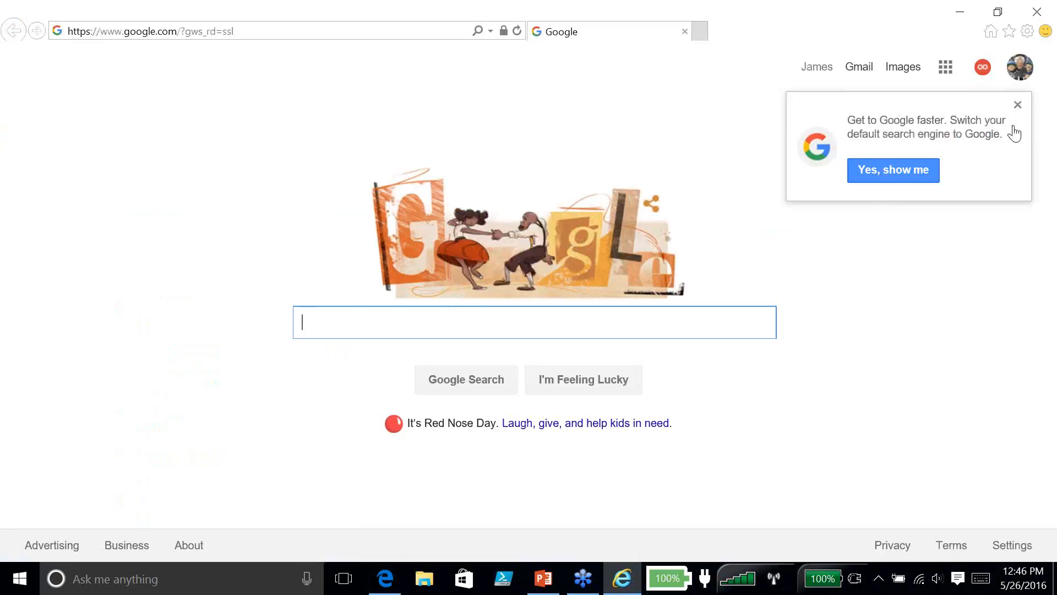
left_click(1017, 105)
left_click(1013, 34)
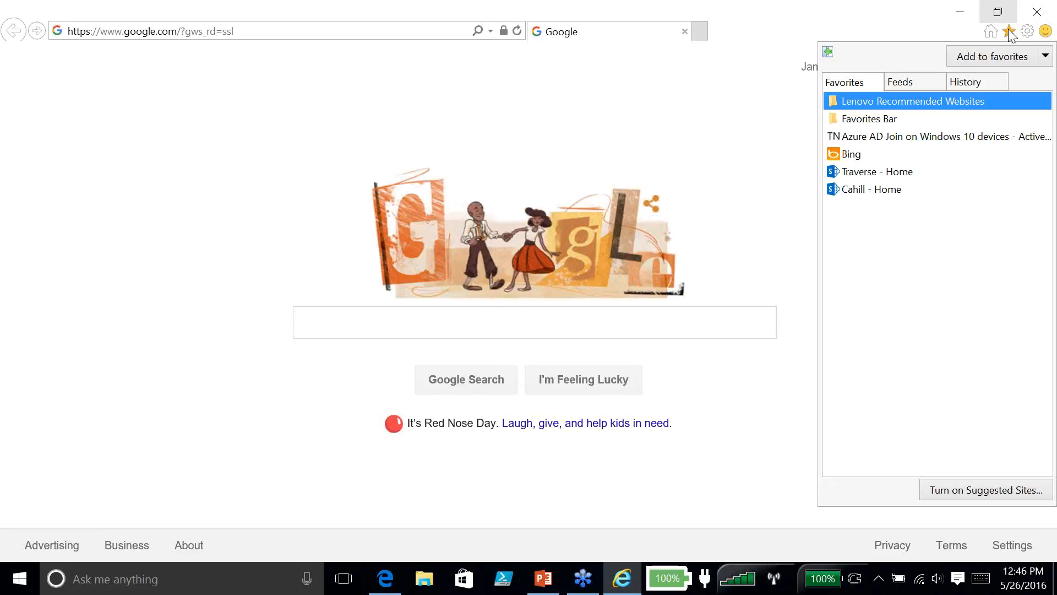
left_click(960, 12)
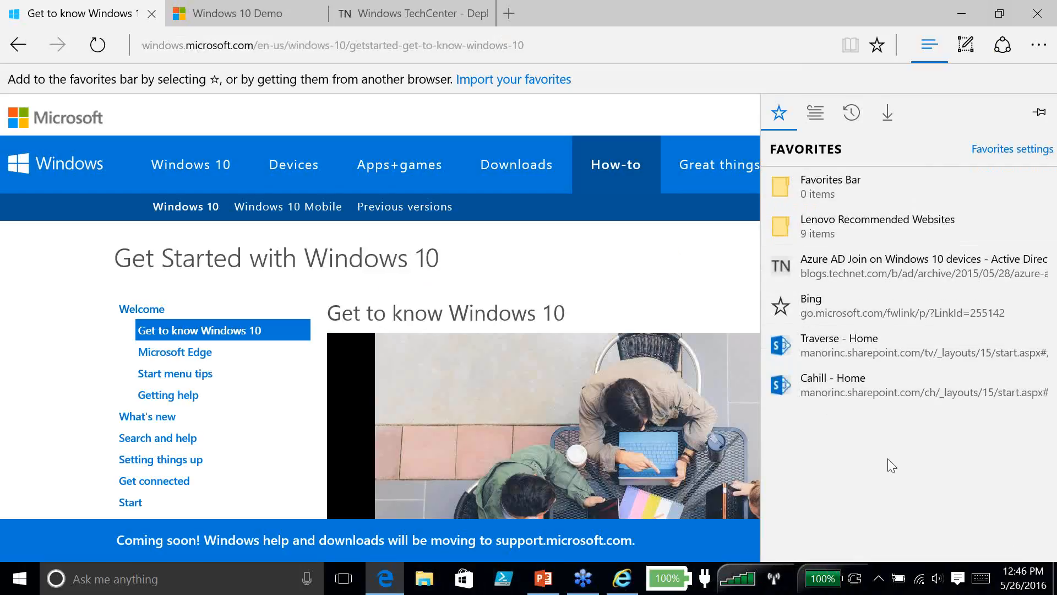
mouse_move(625, 588)
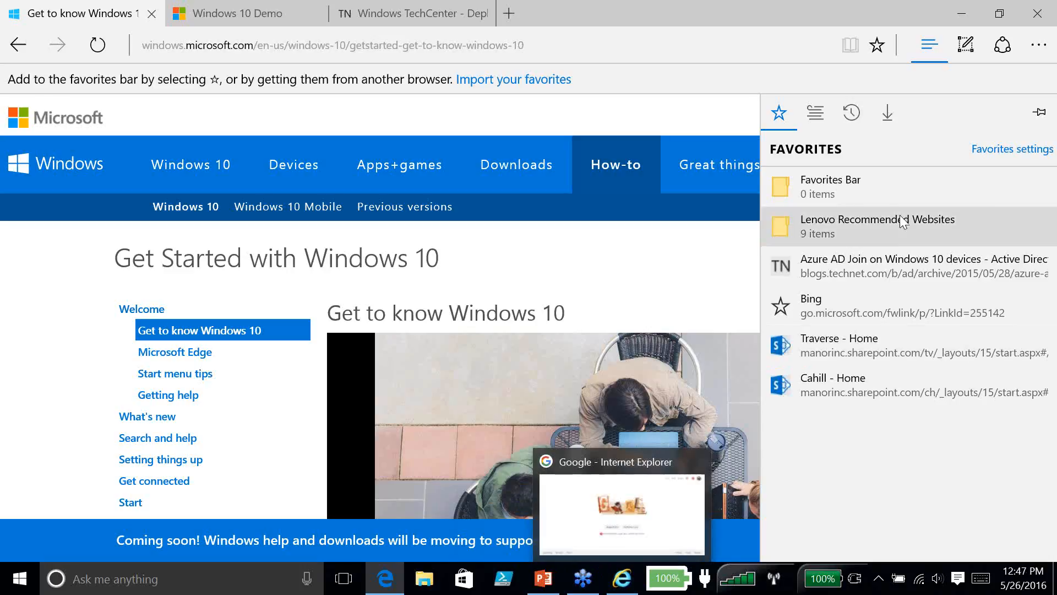
left_click(929, 47)
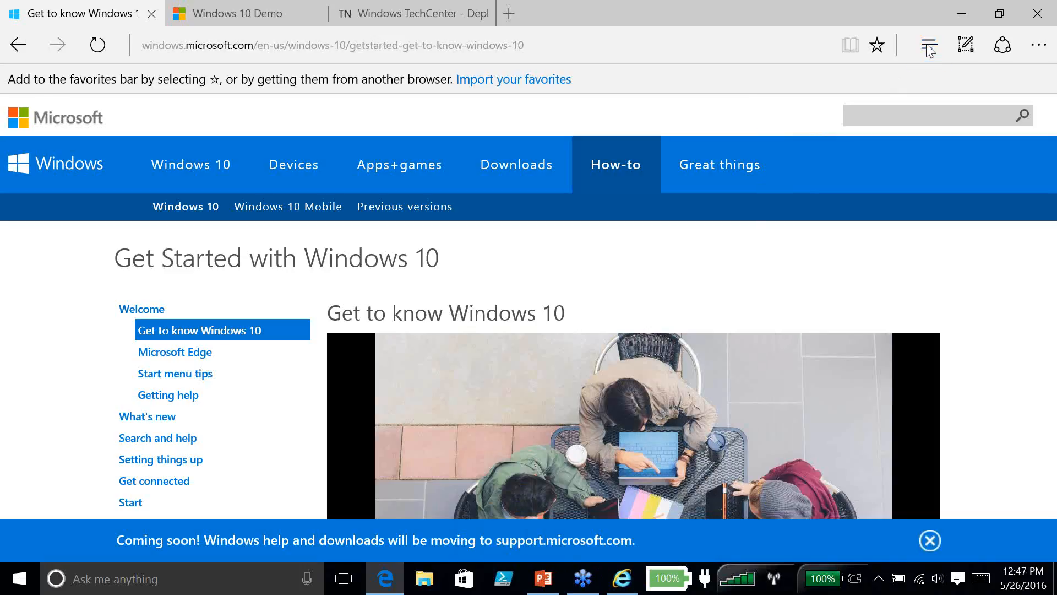
Minimize the browser and resize the Get Office tile in the Start menu, first to Small and finally to Wide
left_click(959, 18)
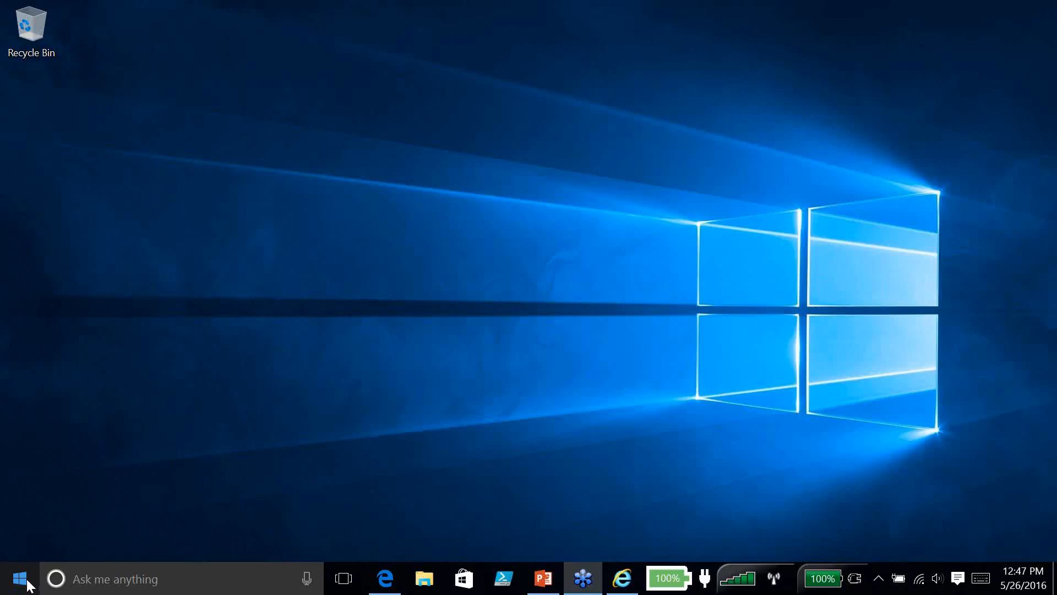
left_click(25, 588)
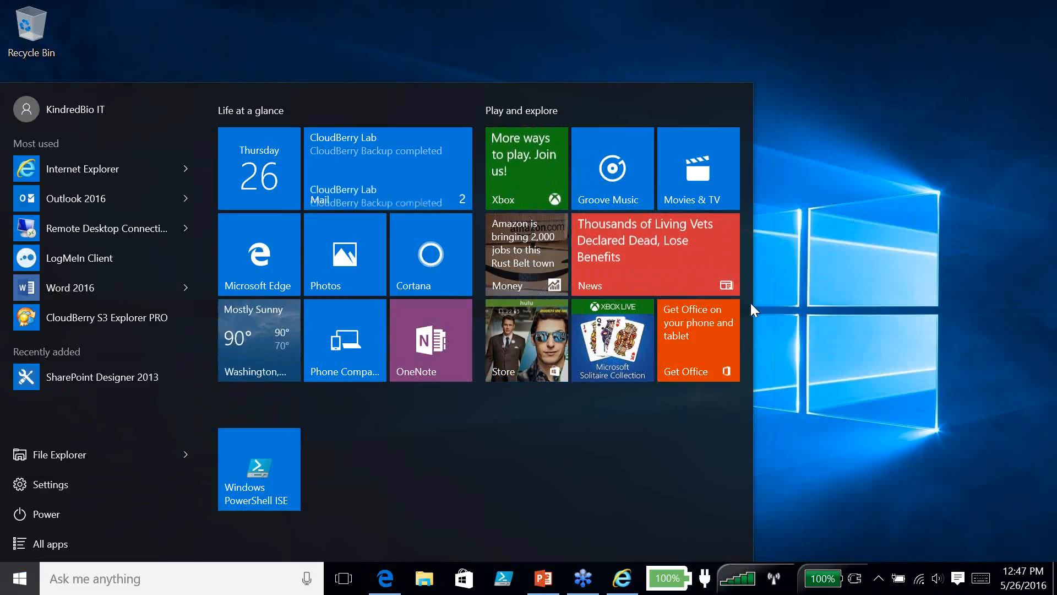
right_click(729, 320)
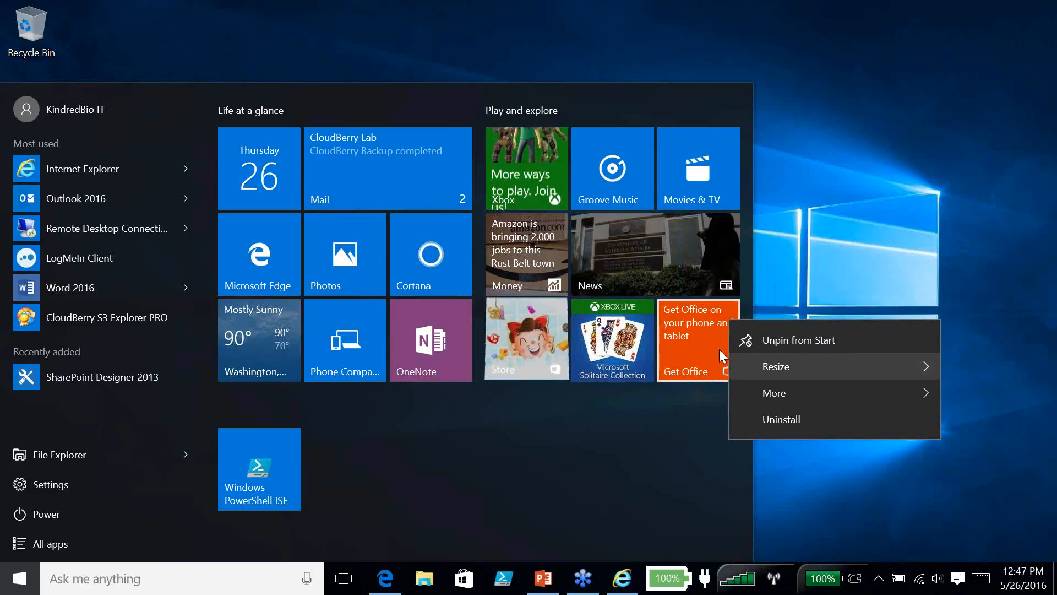
mouse_move(764, 364)
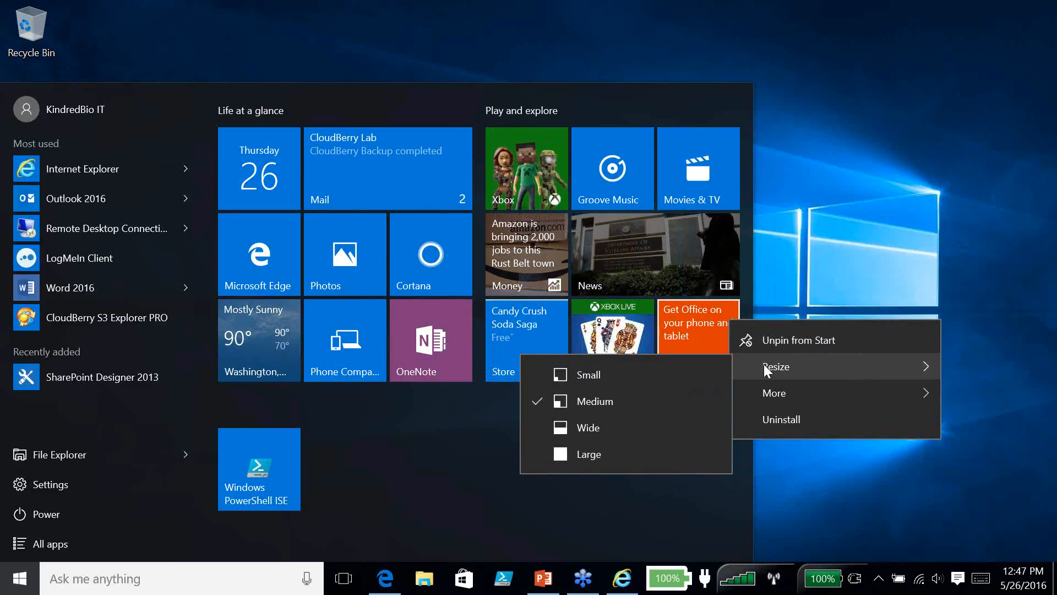
left_click(695, 373)
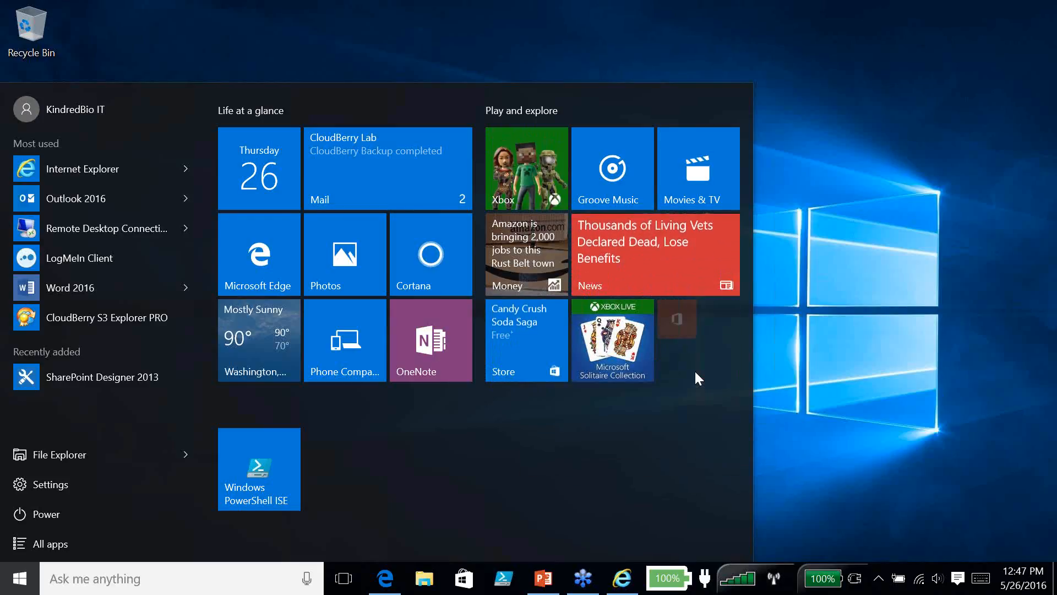
right_click(685, 328)
mouse_move(686, 377)
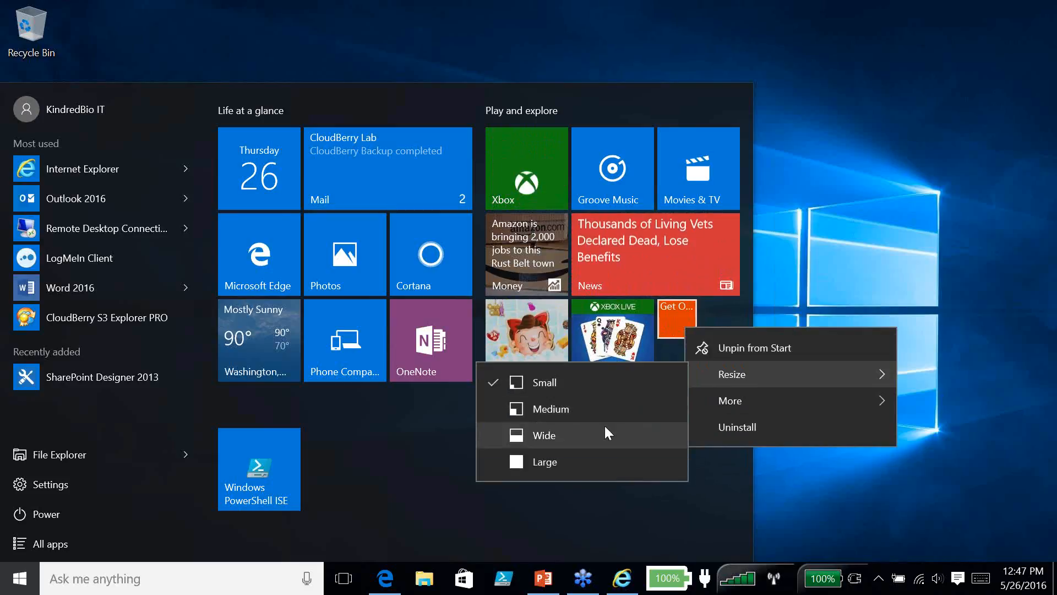
left_click(605, 428)
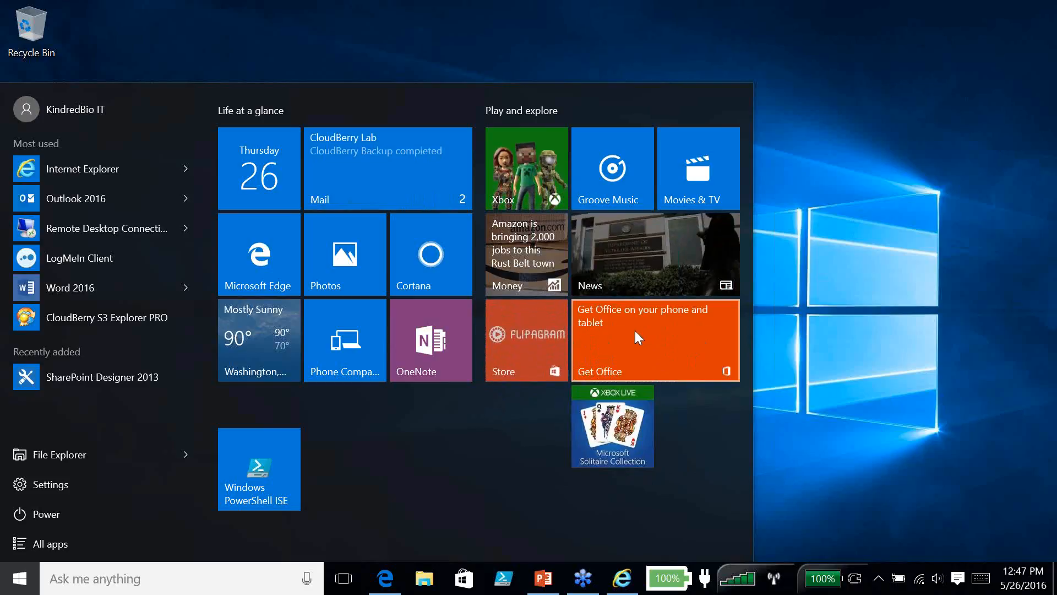
Resize the Money tile to Wide and the News tile to Large
right_click(547, 252)
mouse_move(599, 300)
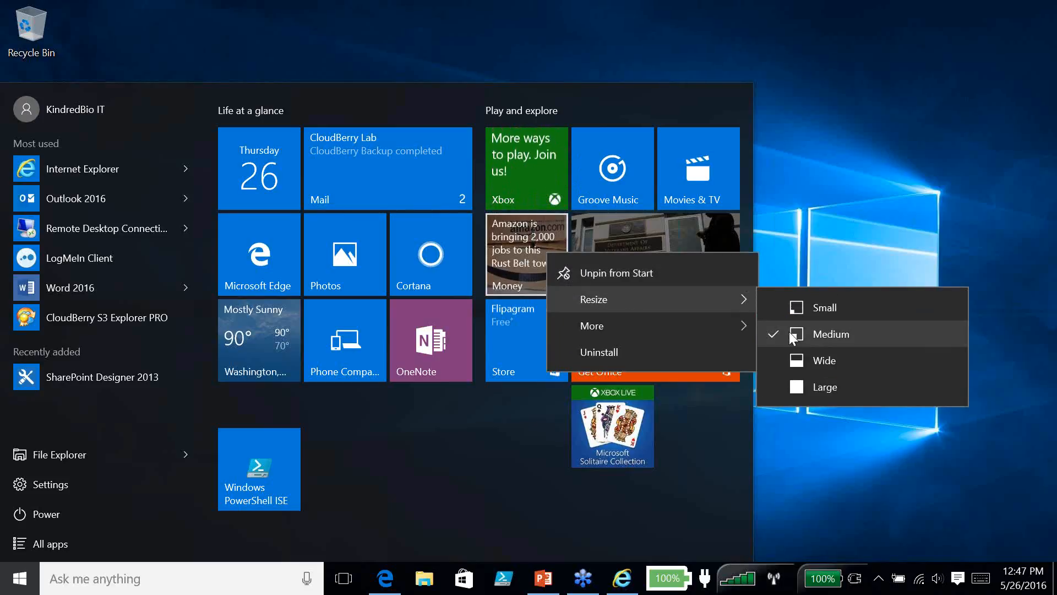
left_click(802, 354)
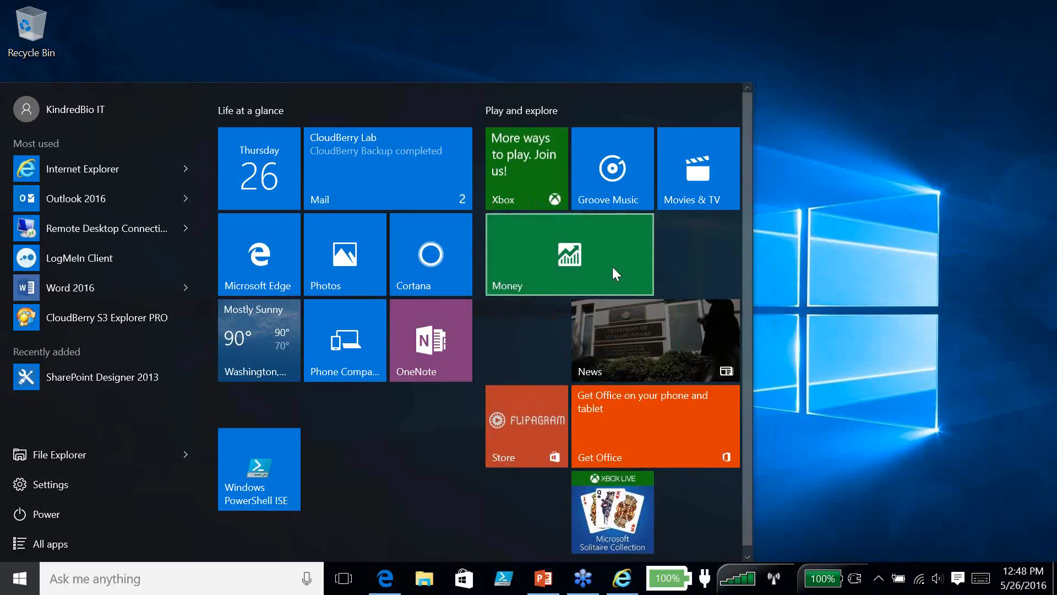
right_click(621, 327)
mouse_move(701, 372)
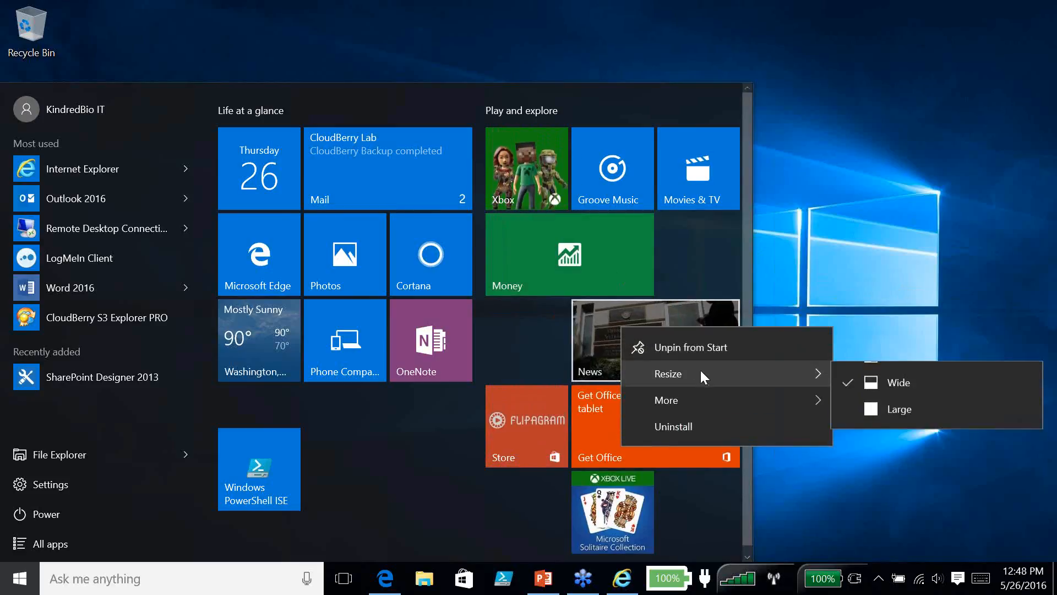
left_click(877, 461)
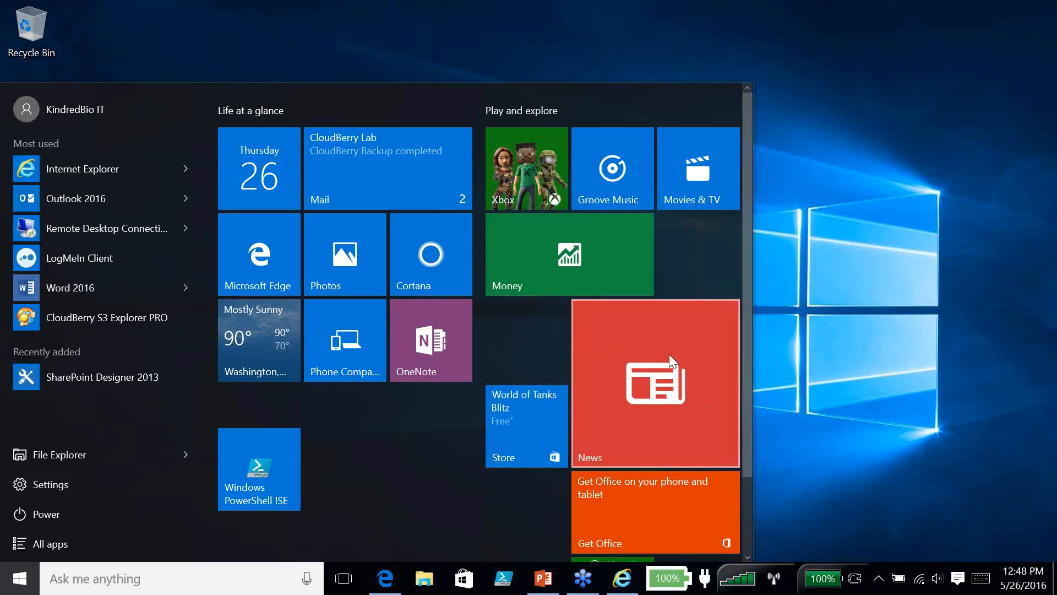
Move the Store tile to the space beside Money and the Microsoft Solitaire Collection tile to the space beside News
left_click_drag(520, 417, 693, 240)
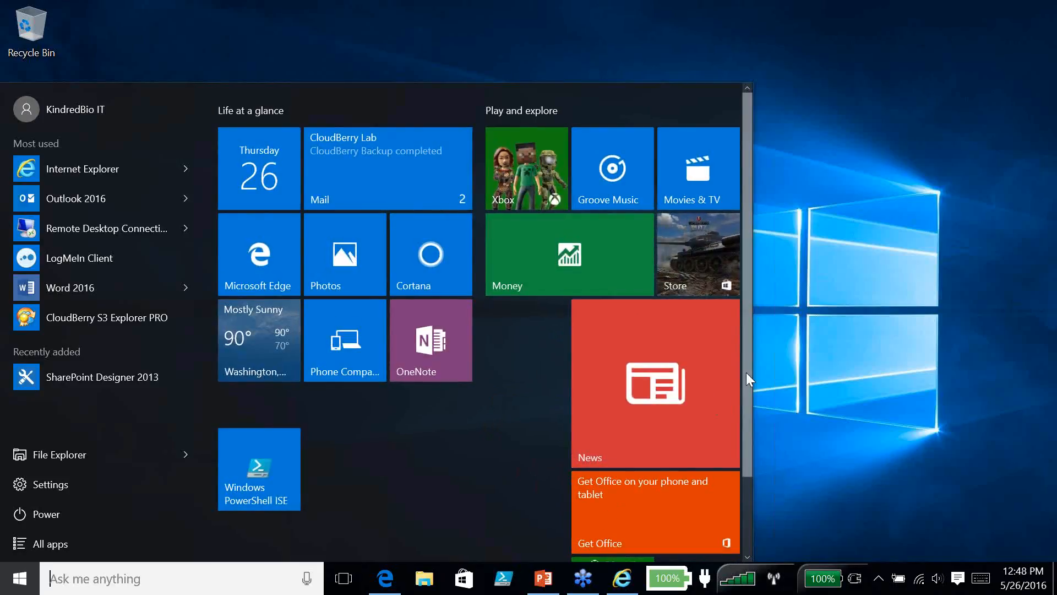
left_click_drag(747, 373, 750, 423)
left_click_drag(580, 477, 540, 259)
Unpin the Microsoft Solitaire Collection tile, and narrow the Start menu to one column of tile groups before widening it back to two
right_click(520, 326)
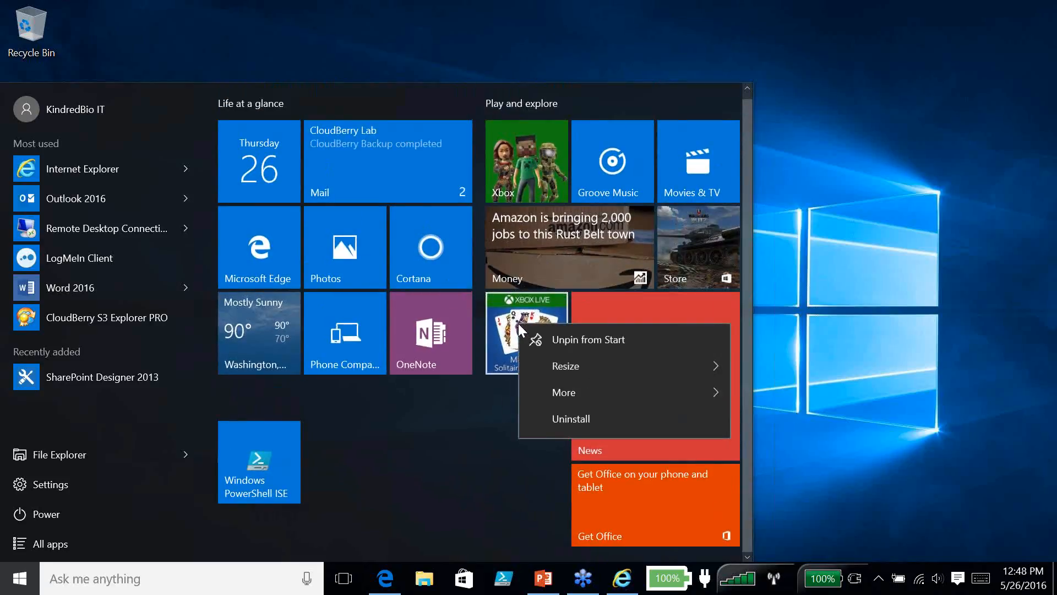
left_click(576, 342)
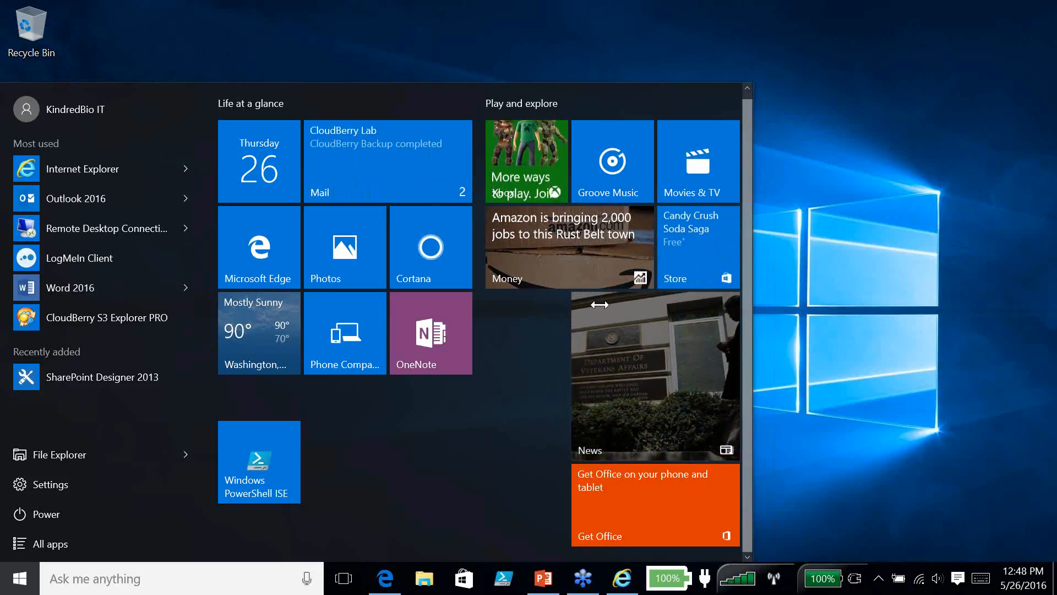
left_click_drag(755, 319, 489, 335)
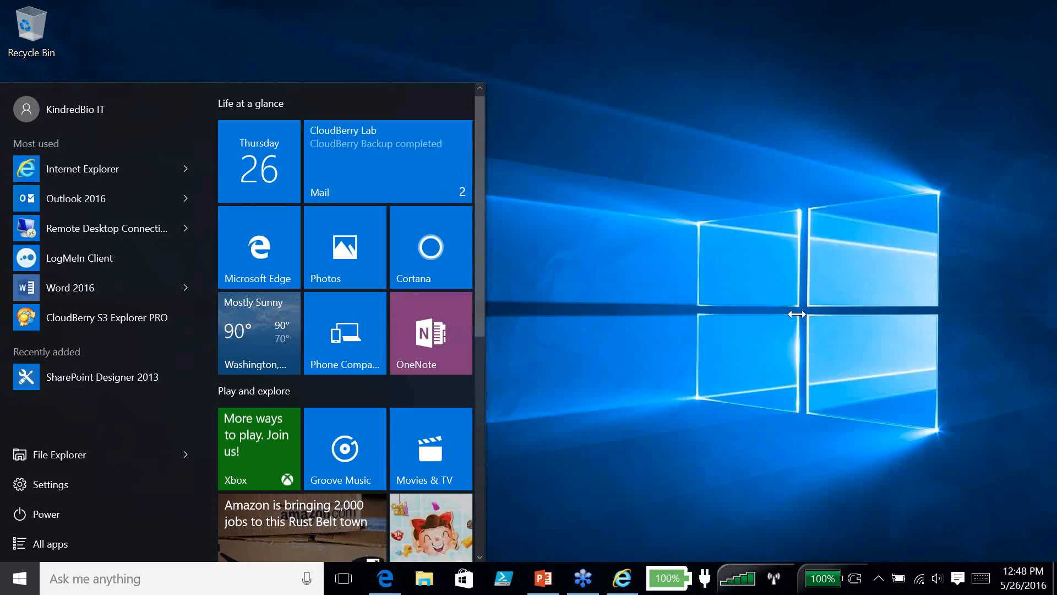
left_click_drag(797, 314, 822, 315)
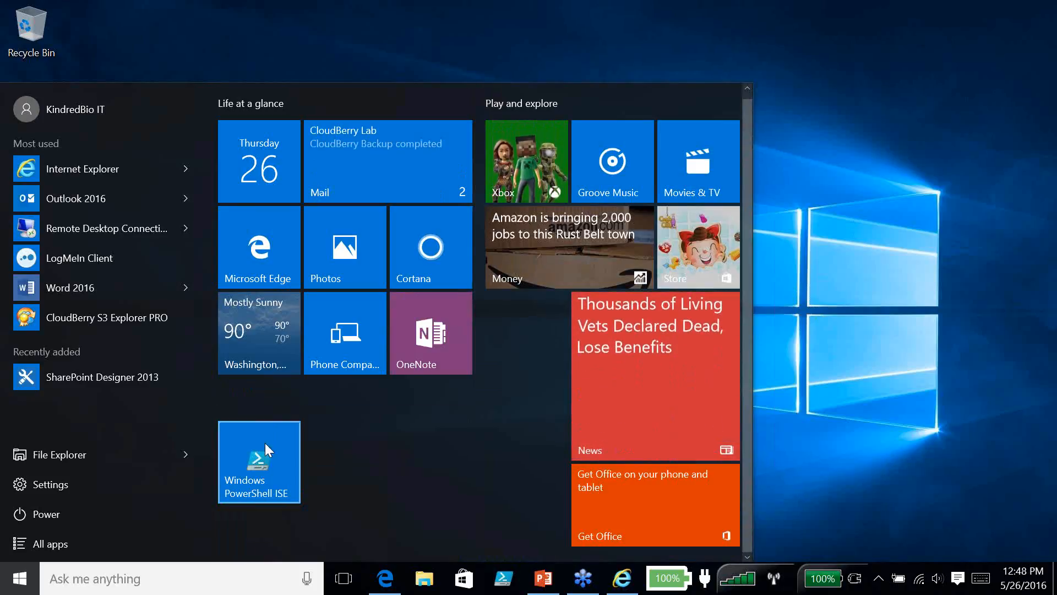
Rename the "Play and explore" tile group to "My group of apps"
left_click(532, 100)
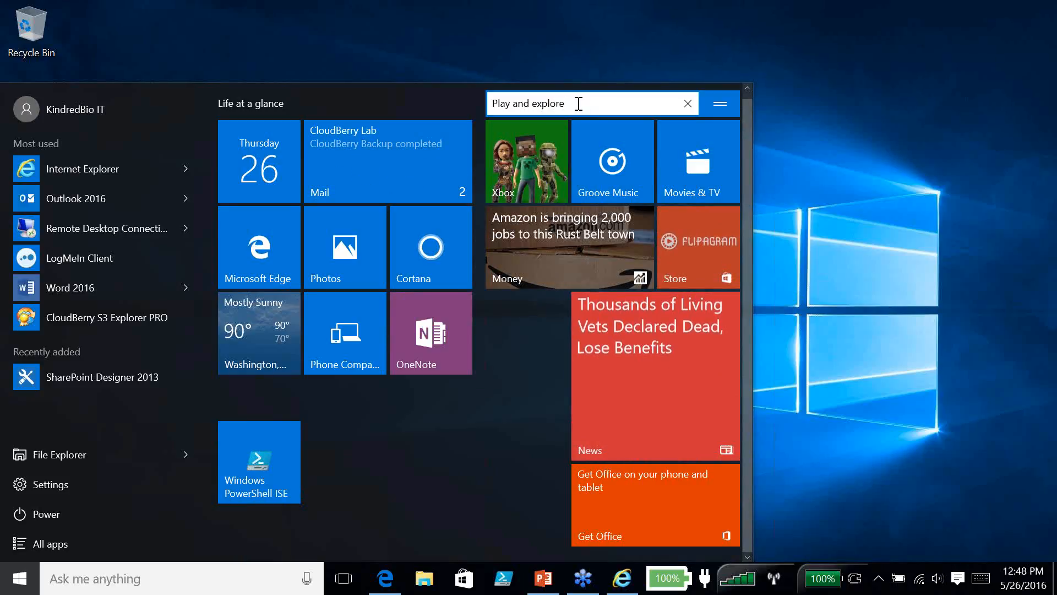
left_click_drag(579, 103, 484, 104)
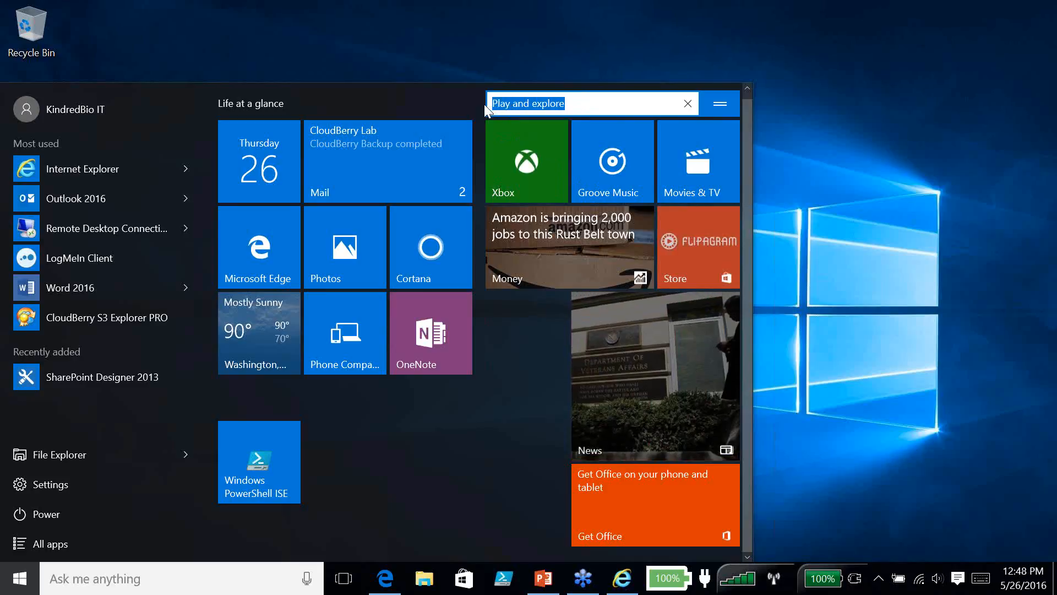
type("My g")
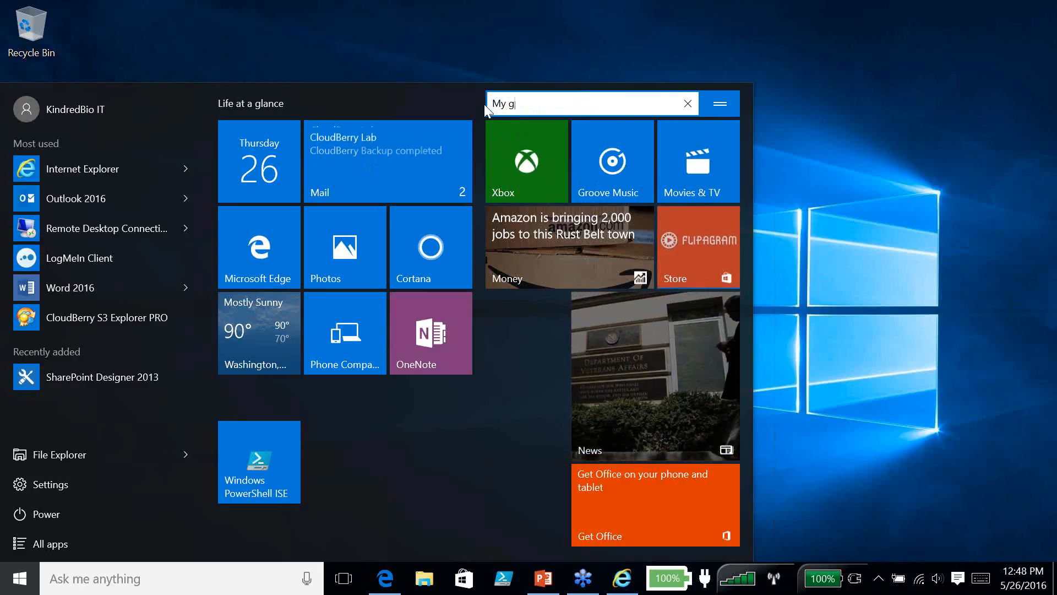
type("roup ")
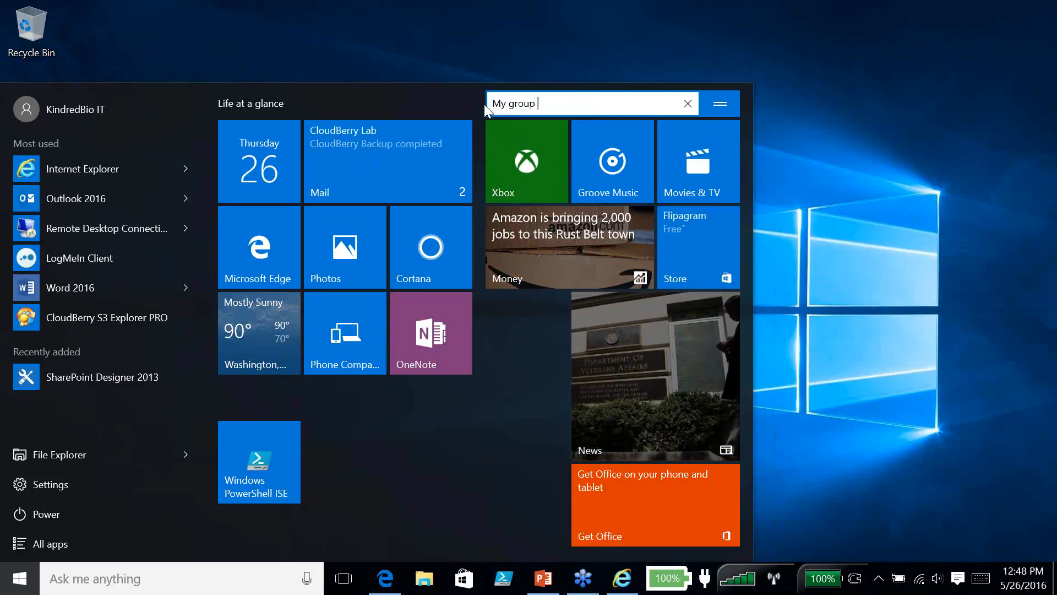
type("of apps")
key("Return")
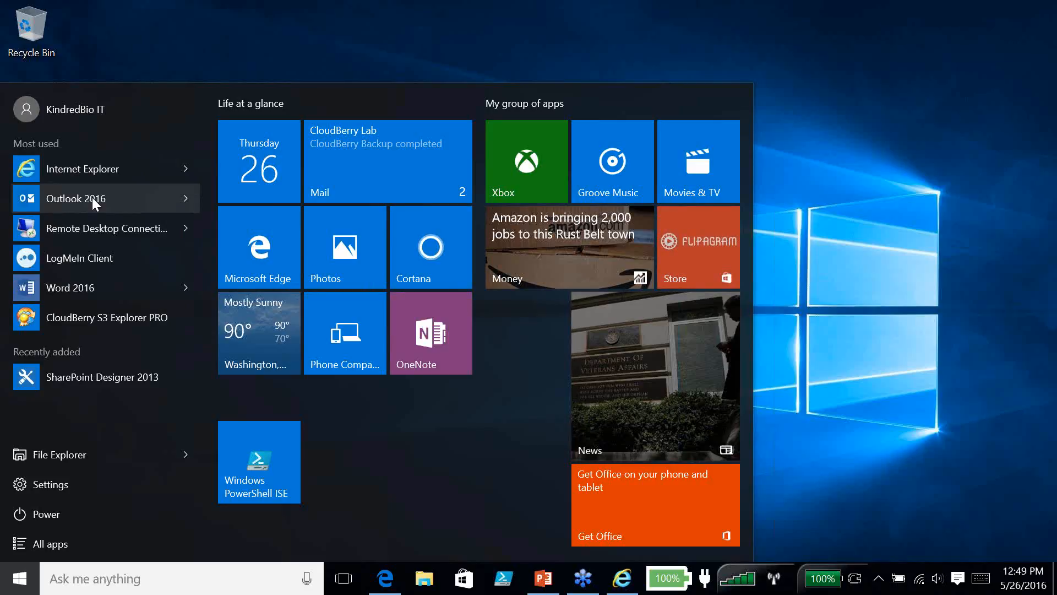
View the jump lists of Outlook 2016, Word 2016 and Internet Explorer in the Start menu, and close the menu
left_click(183, 199)
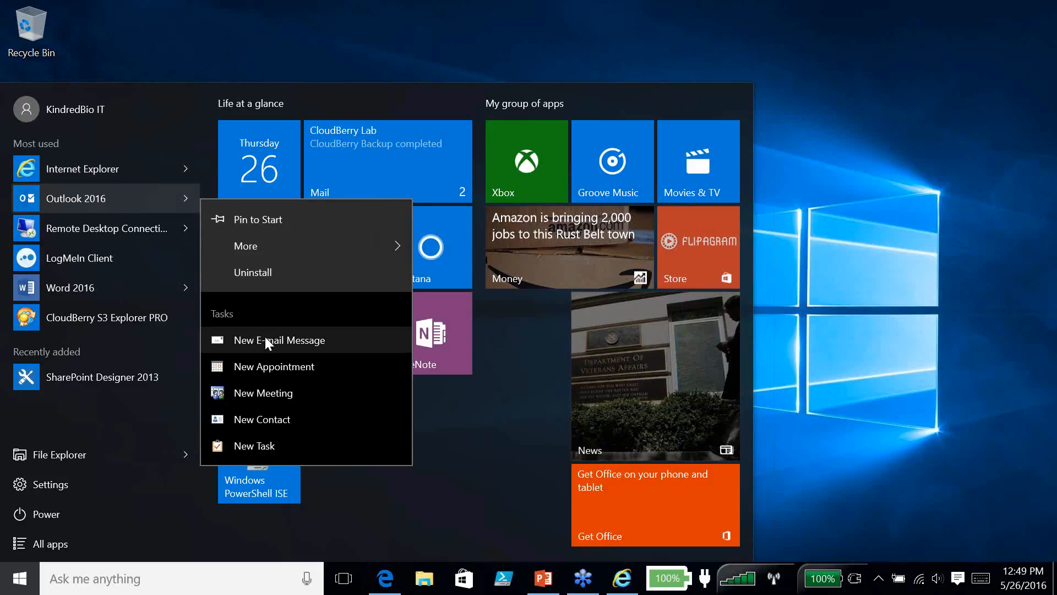
left_click(117, 285)
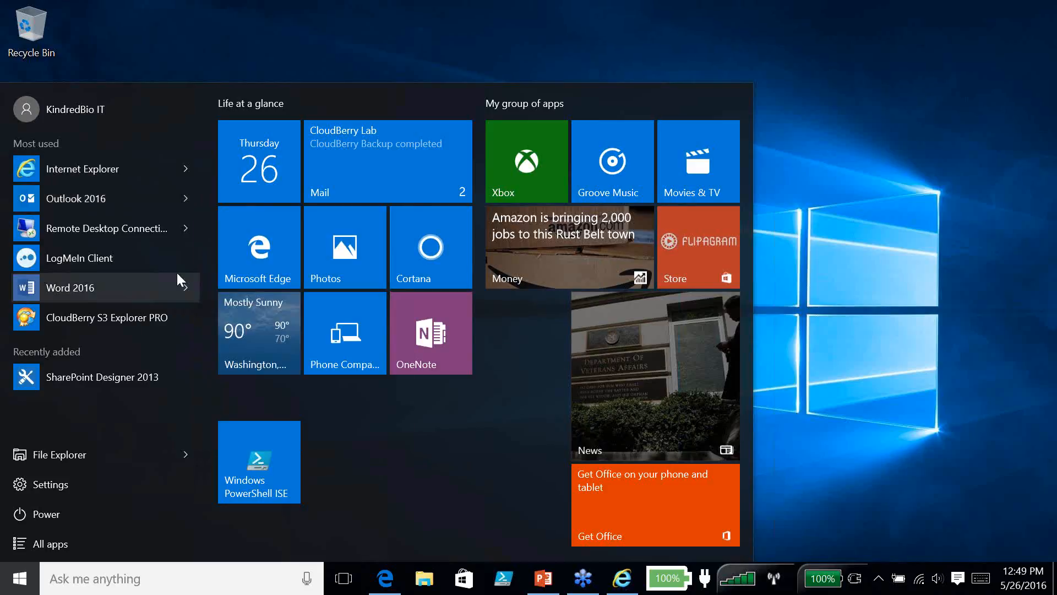
left_click(186, 286)
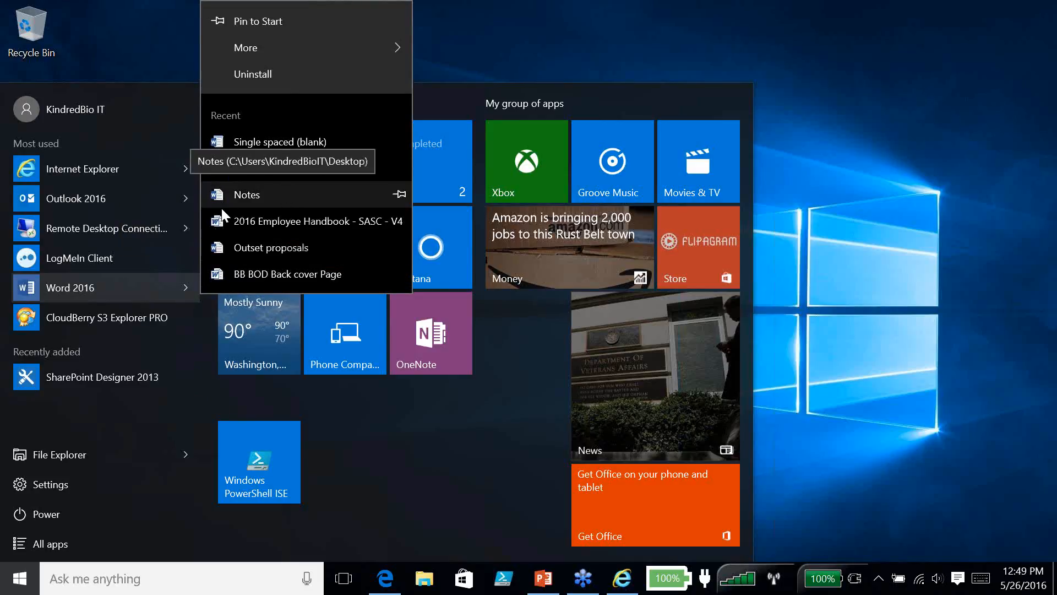
left_click(176, 171)
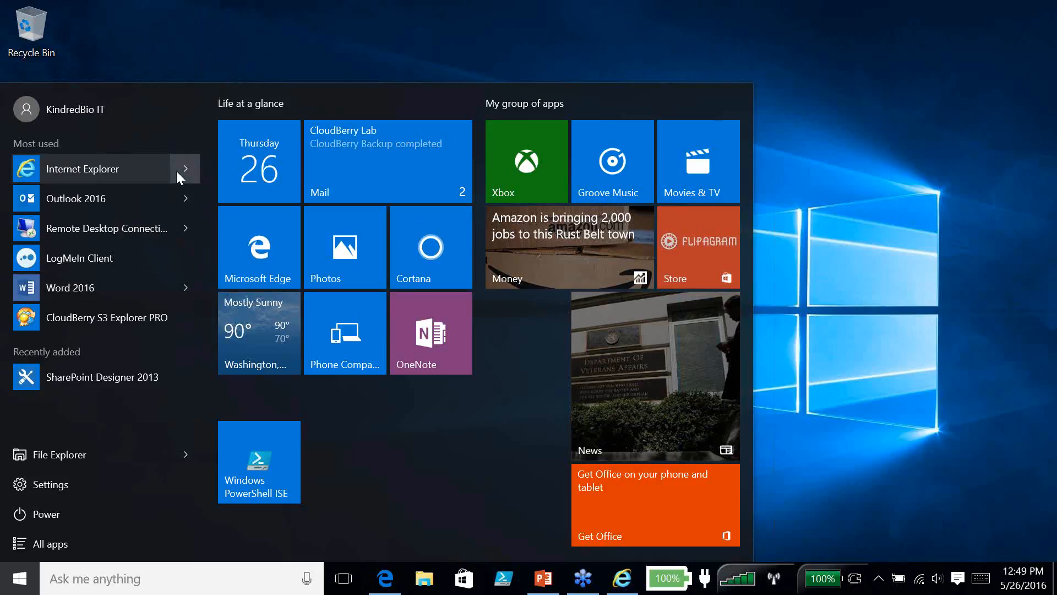
left_click(191, 166)
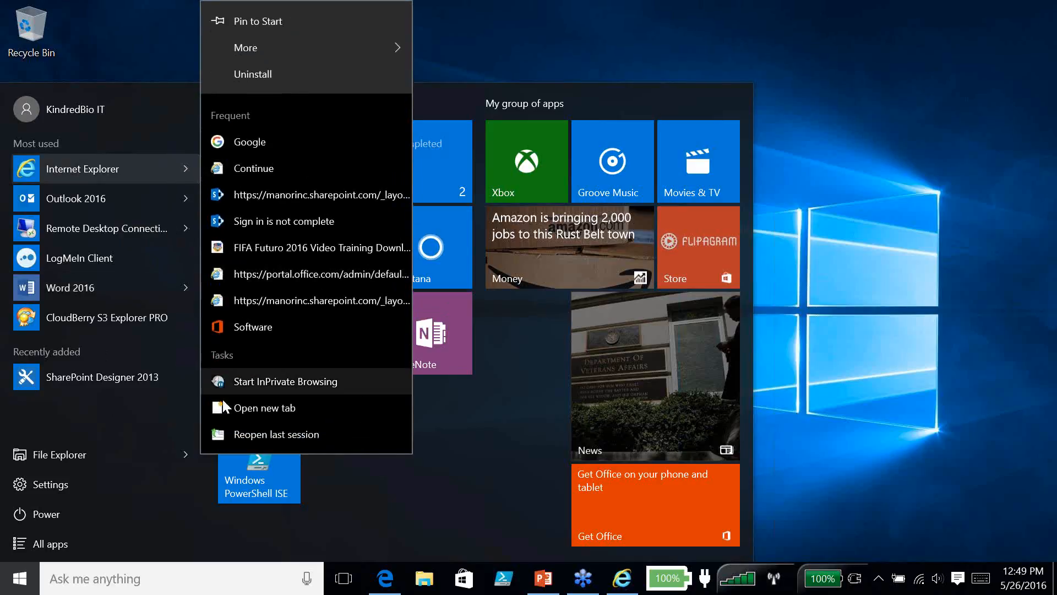
left_click(885, 122)
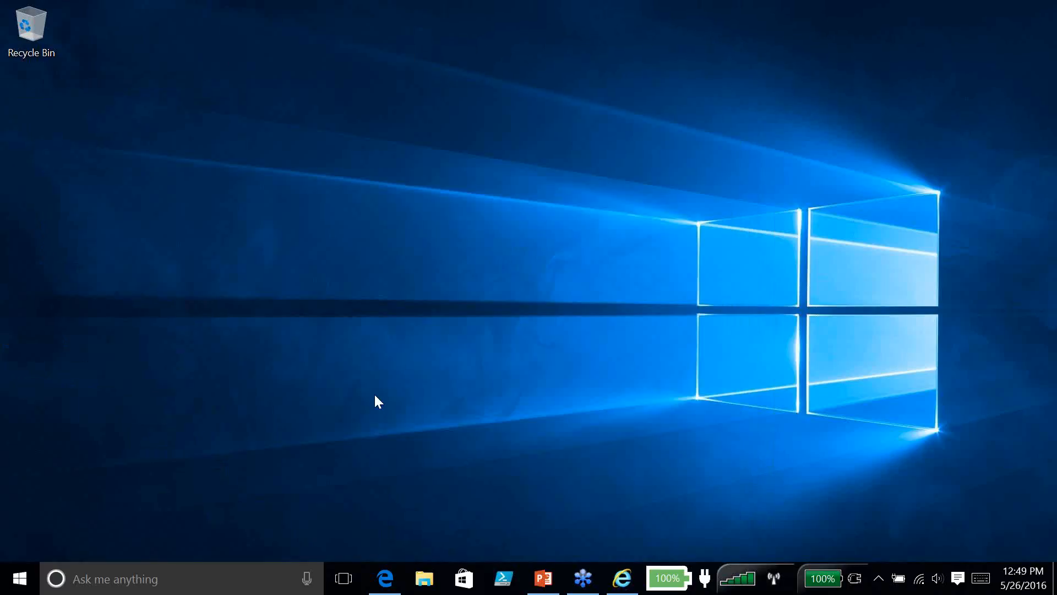
Open File Explorer from the Start menu, reposition its window, and view the Documents folder before closing it
left_click(20, 588)
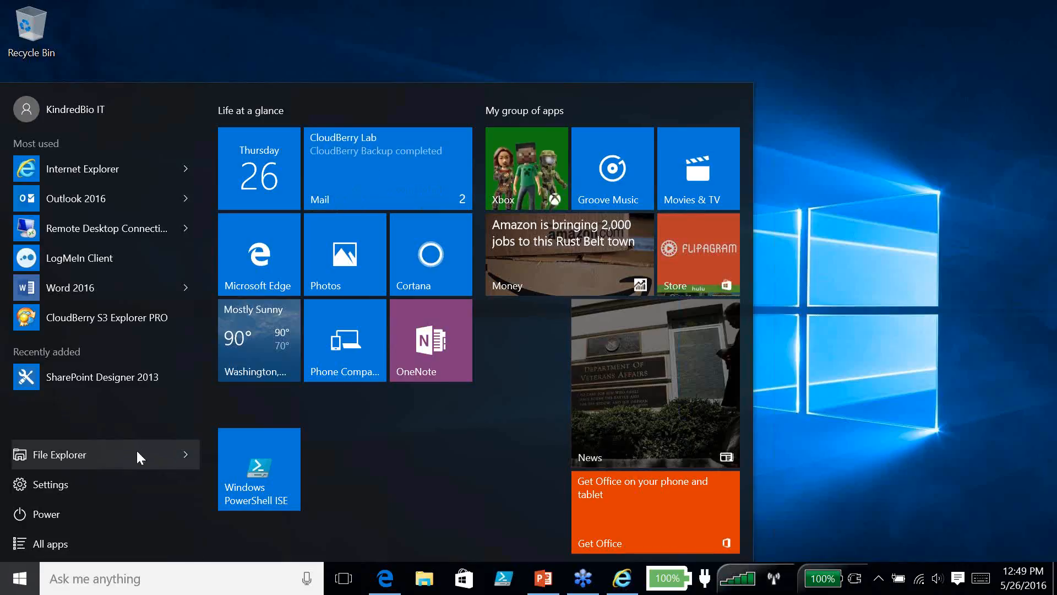
left_click(116, 455)
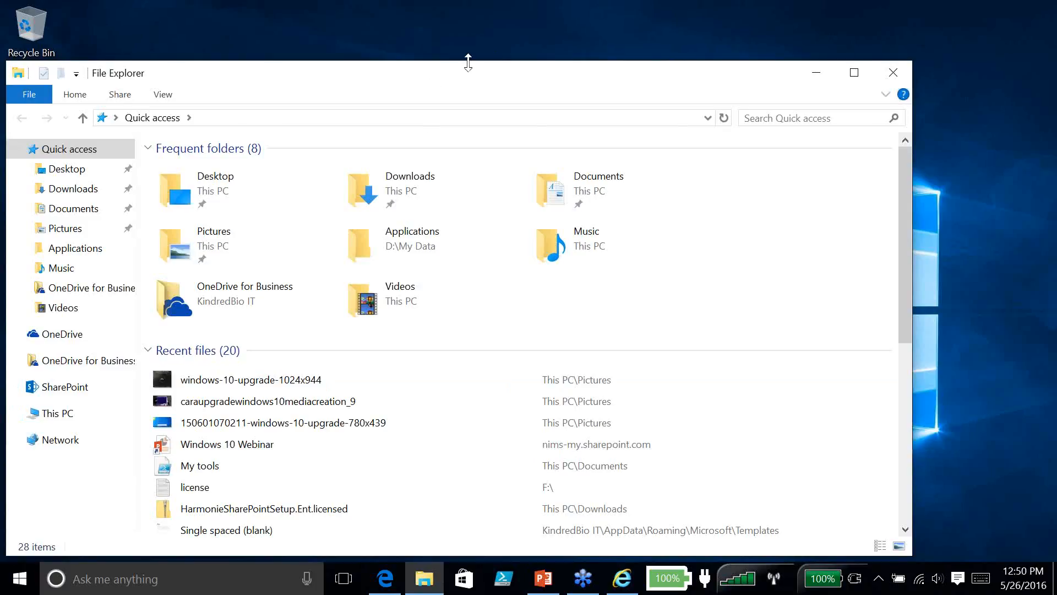
left_click_drag(452, 78, 505, 64)
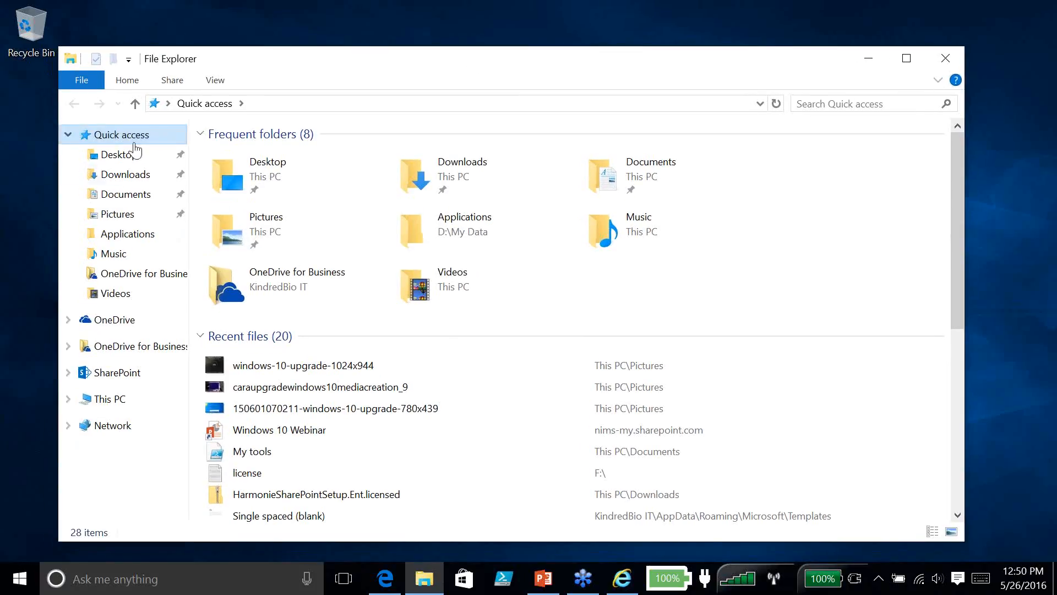
left_click(124, 194)
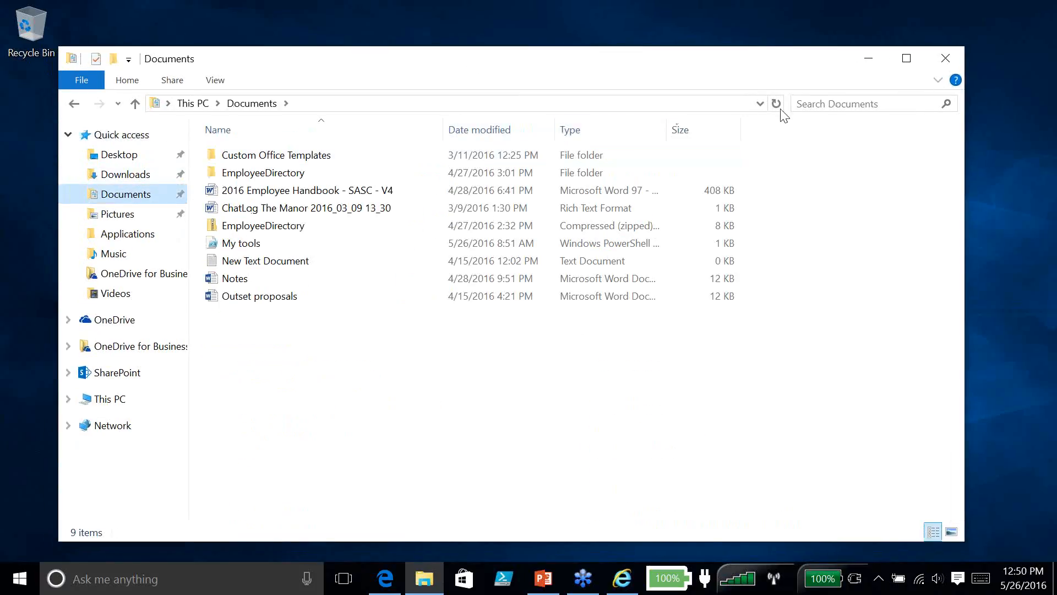
left_click(943, 59)
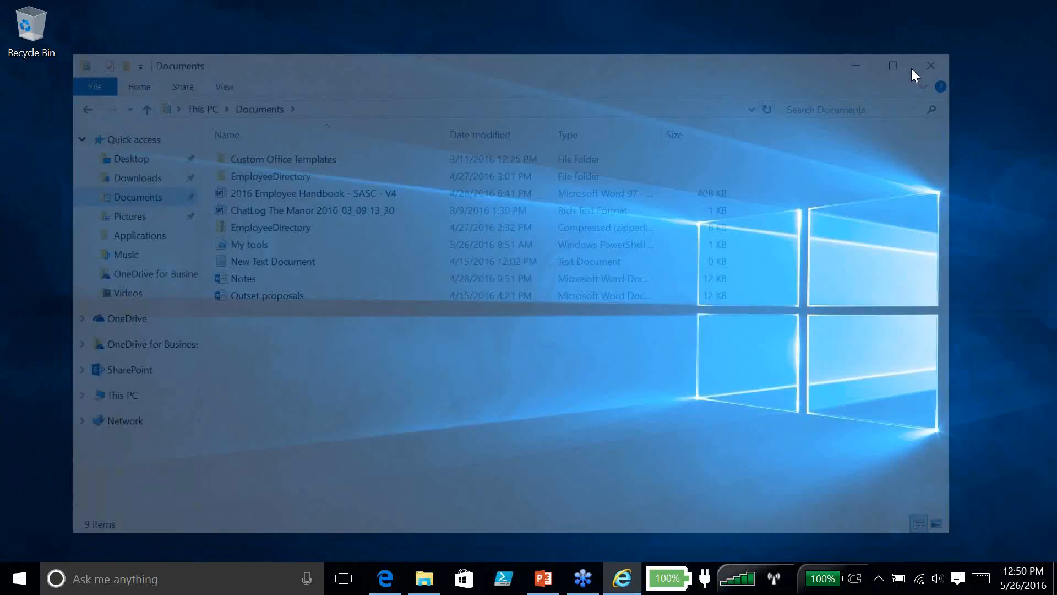
Browse the Start menu's full app list, jump to the apps under S using the letter index, and return to the main view
left_click(18, 582)
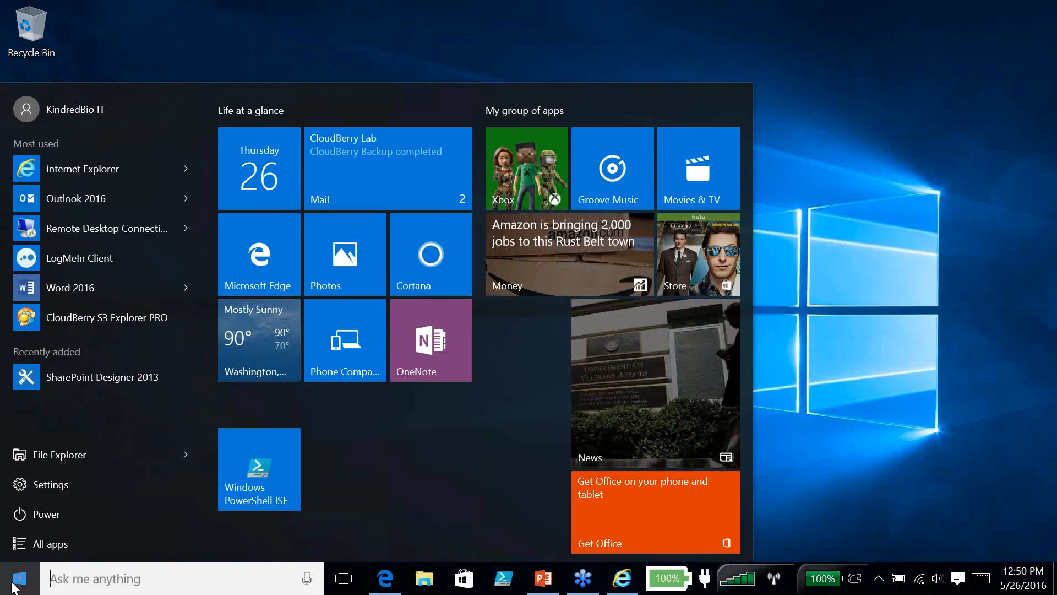
left_click(51, 544)
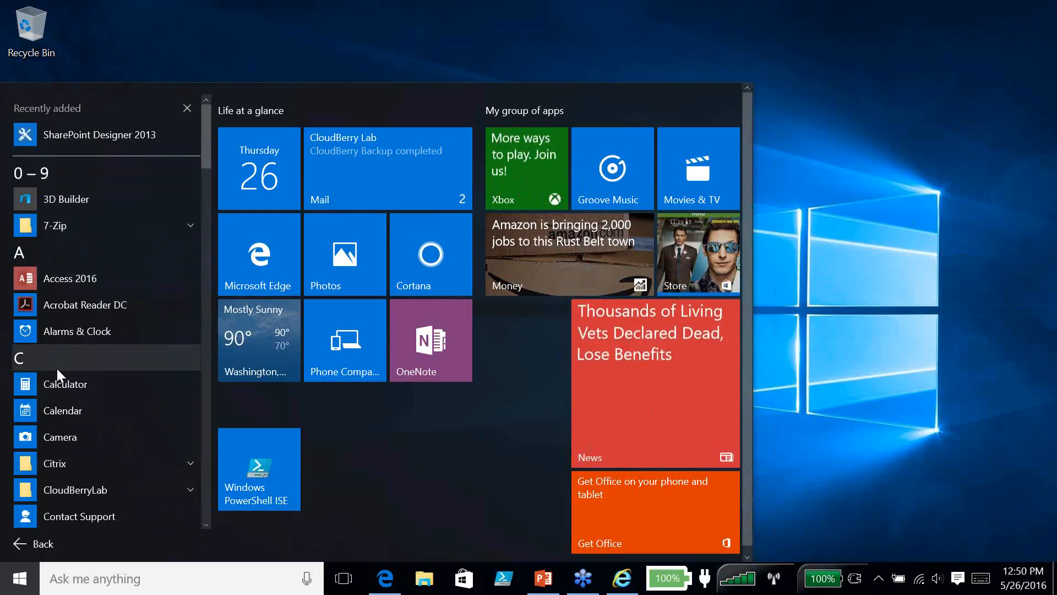
scroll(57, 370, "down", 15)
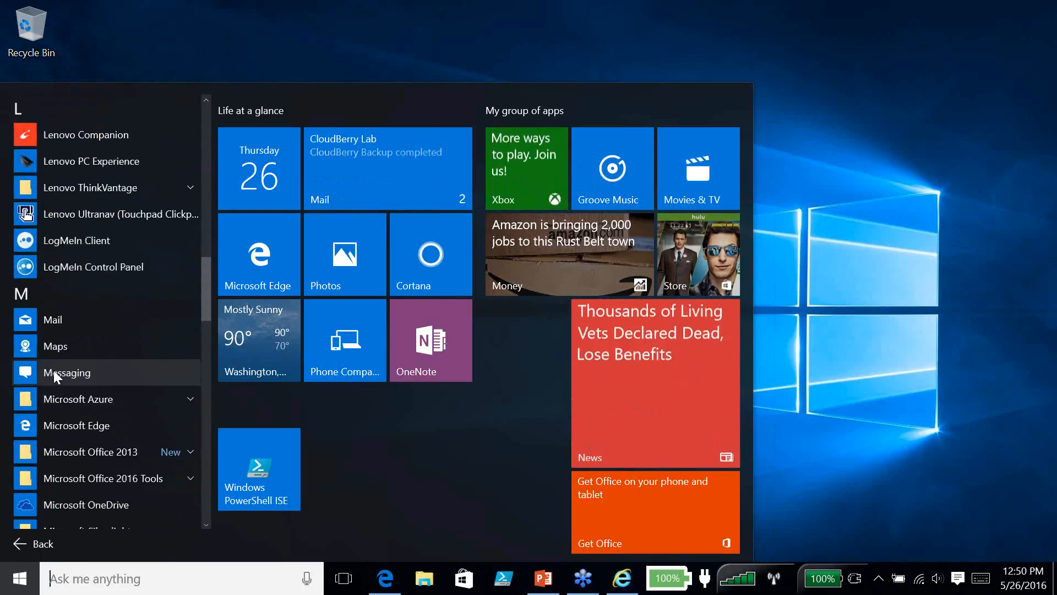
scroll(54, 371, "down", 15)
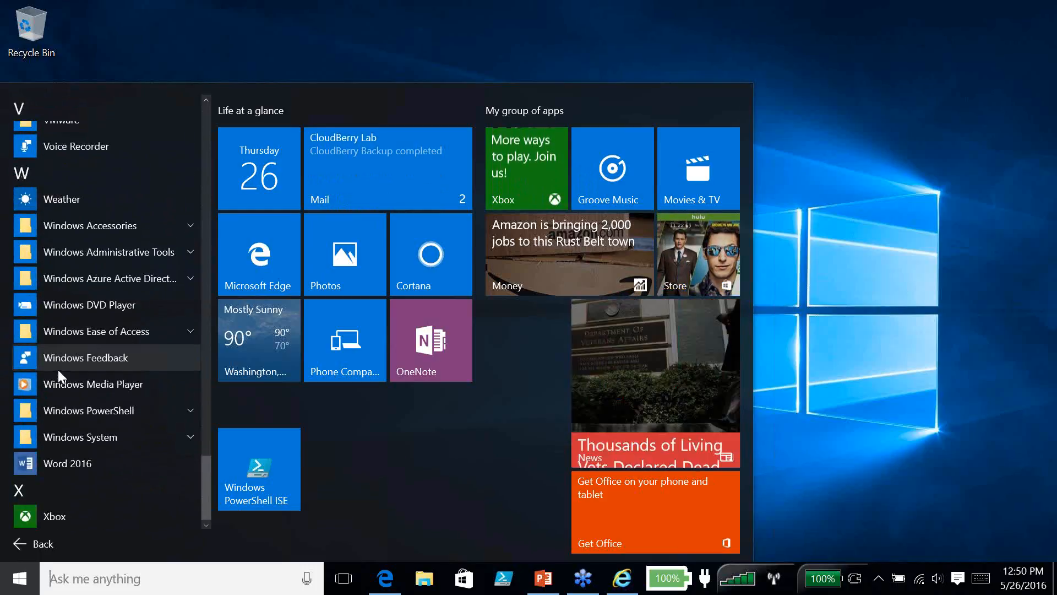
scroll(58, 369, "up", 20)
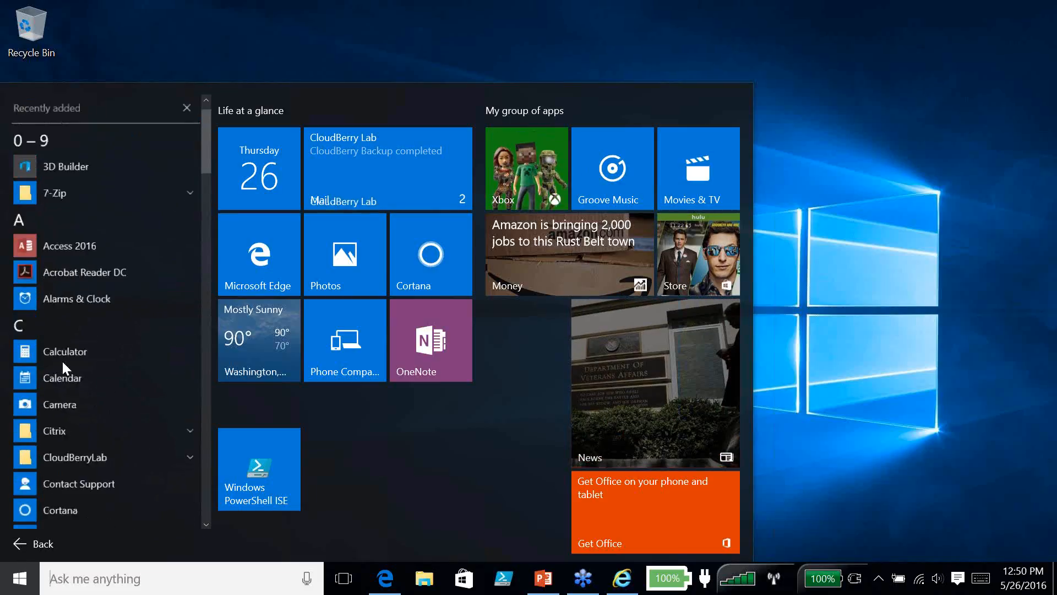
scroll(61, 362, "up", 1)
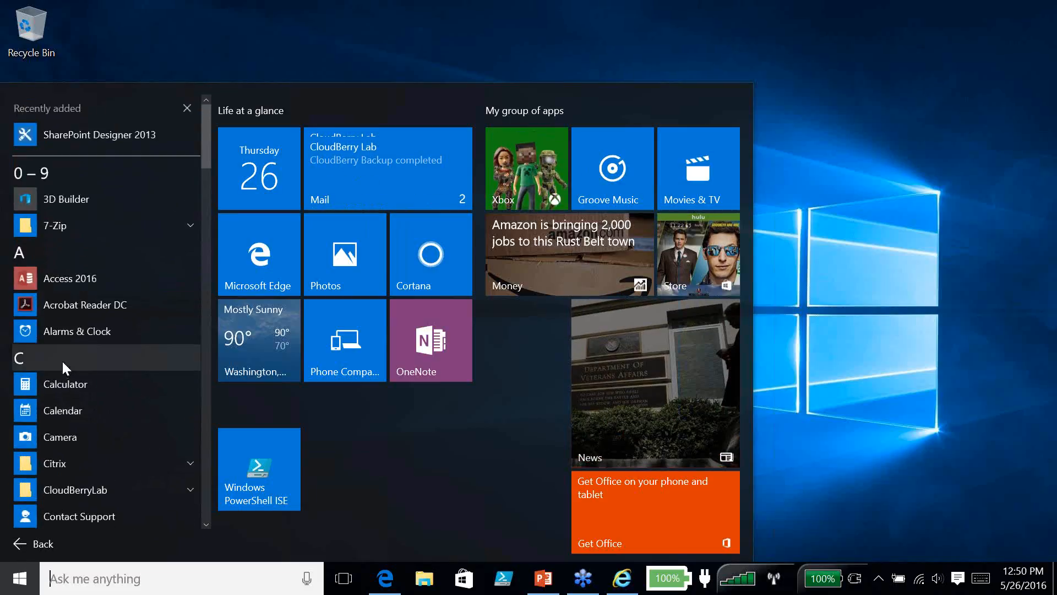
left_click(19, 254)
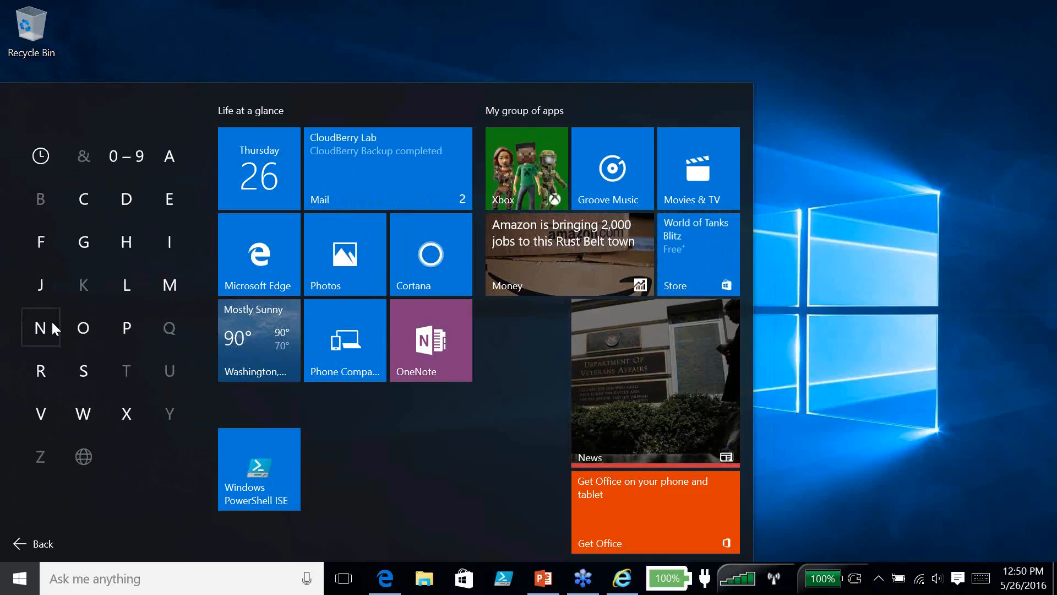
left_click(78, 368)
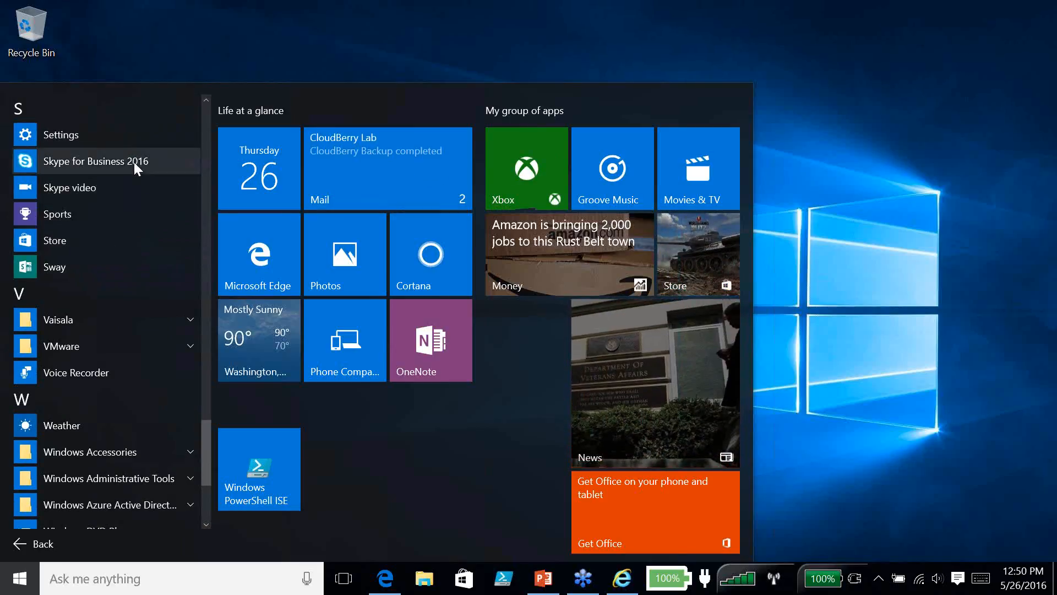
left_click(24, 550)
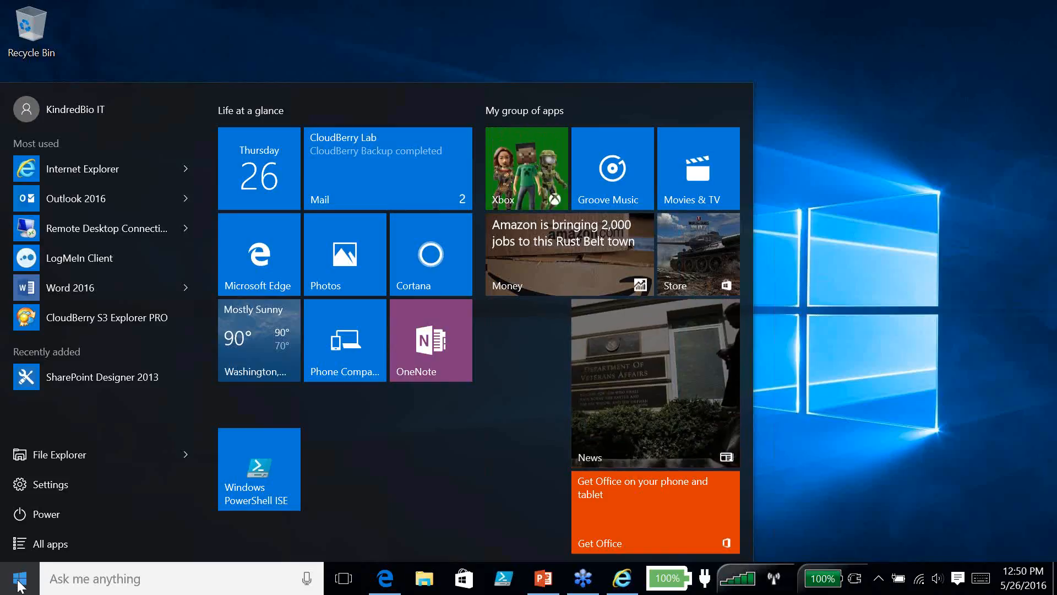
Search the Start menu for "chrome", launch Google Chrome, and close its window after viewing it
type("chrome")
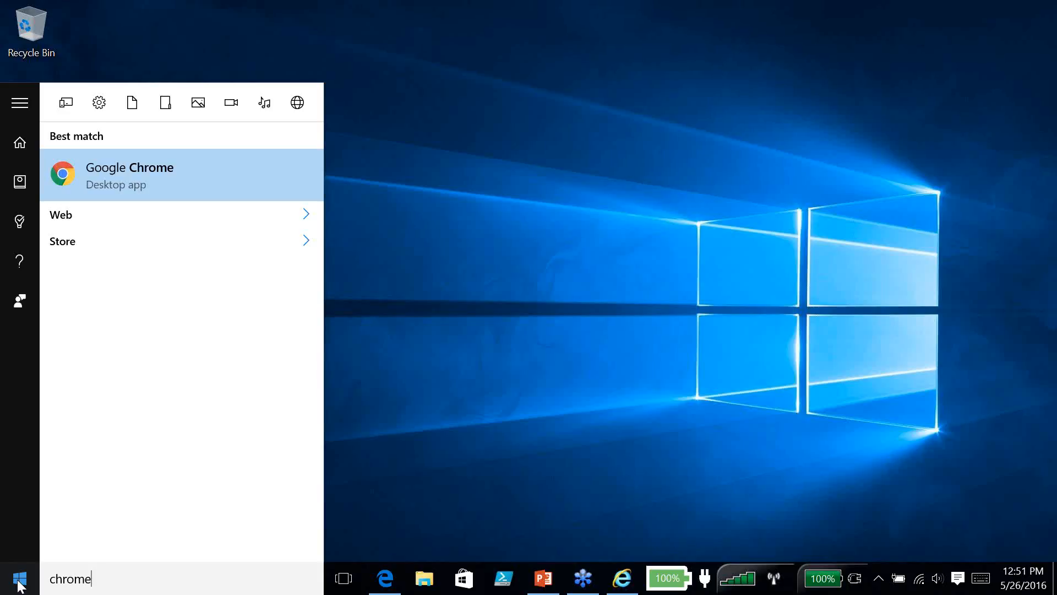
left_click(113, 174)
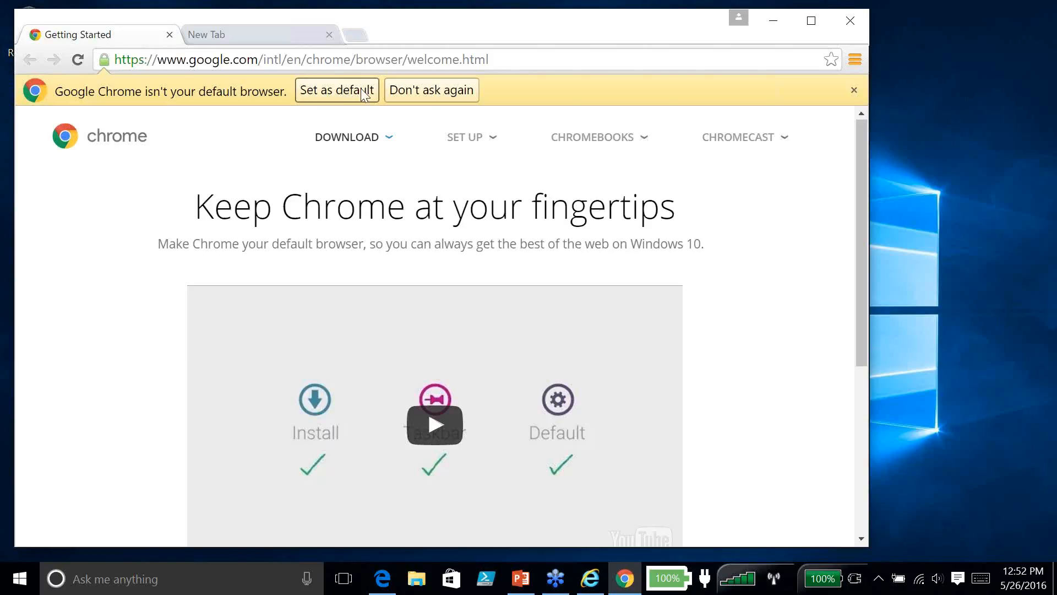
left_click(849, 23)
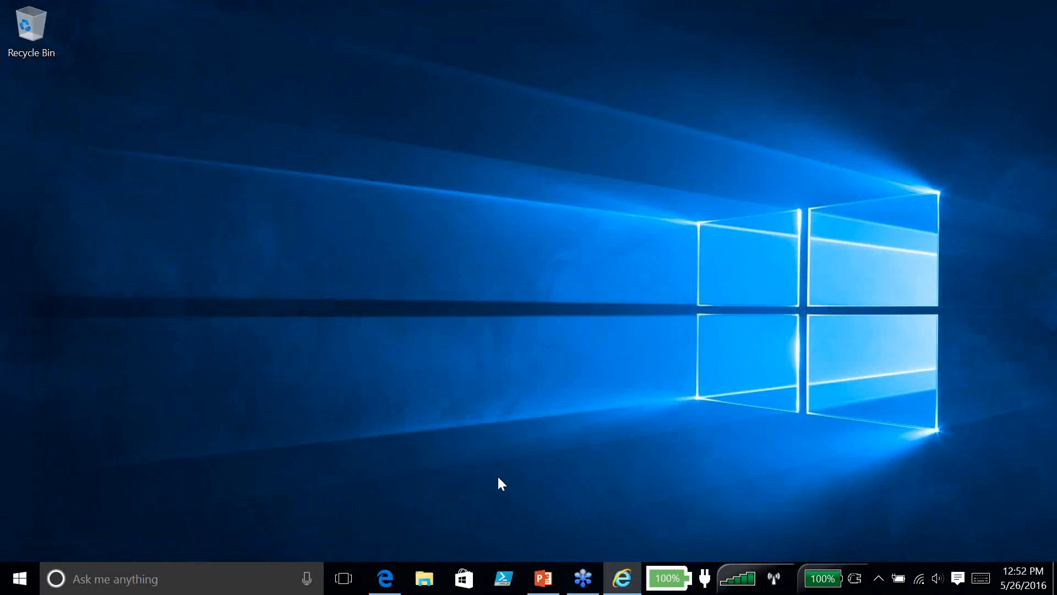
View the power options in the Start menu, and dismiss them without choosing one
left_click(21, 580)
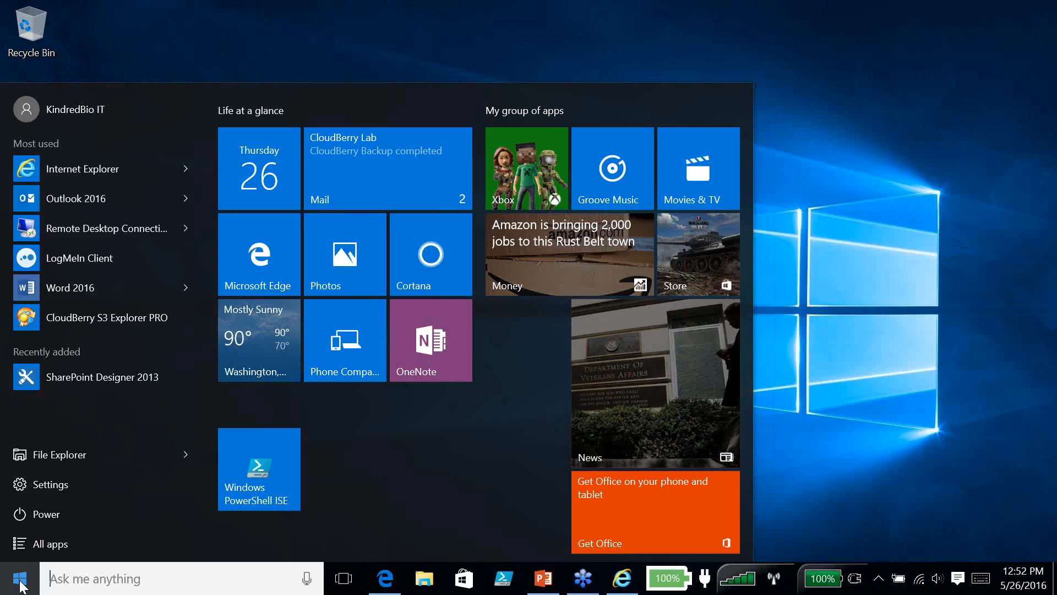
left_click(35, 513)
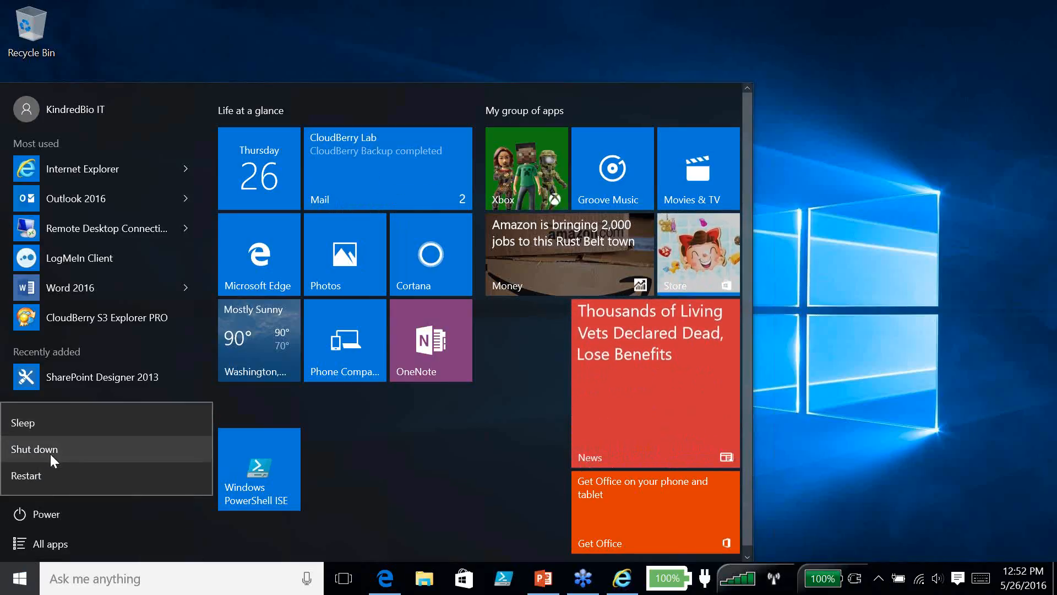
left_click(38, 511)
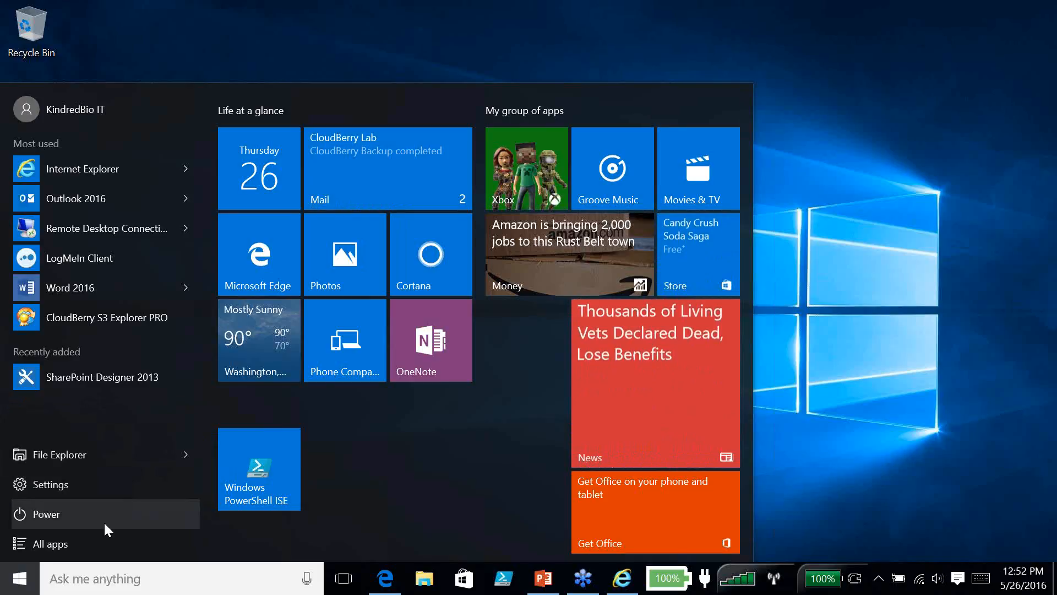
View the account options in the Start menu, and dismiss them without choosing one
left_click(61, 104)
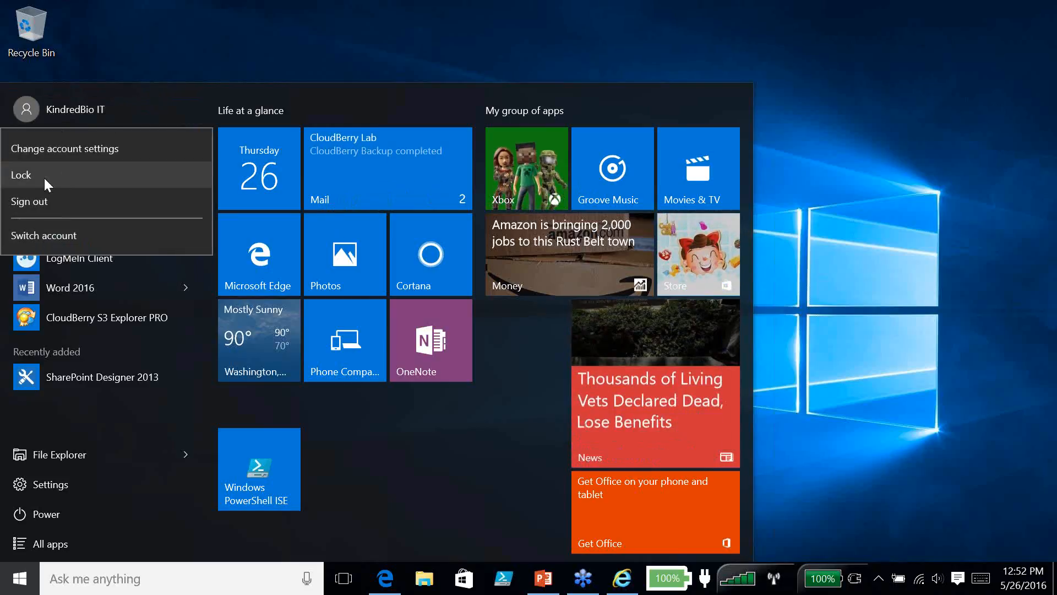
left_click(276, 47)
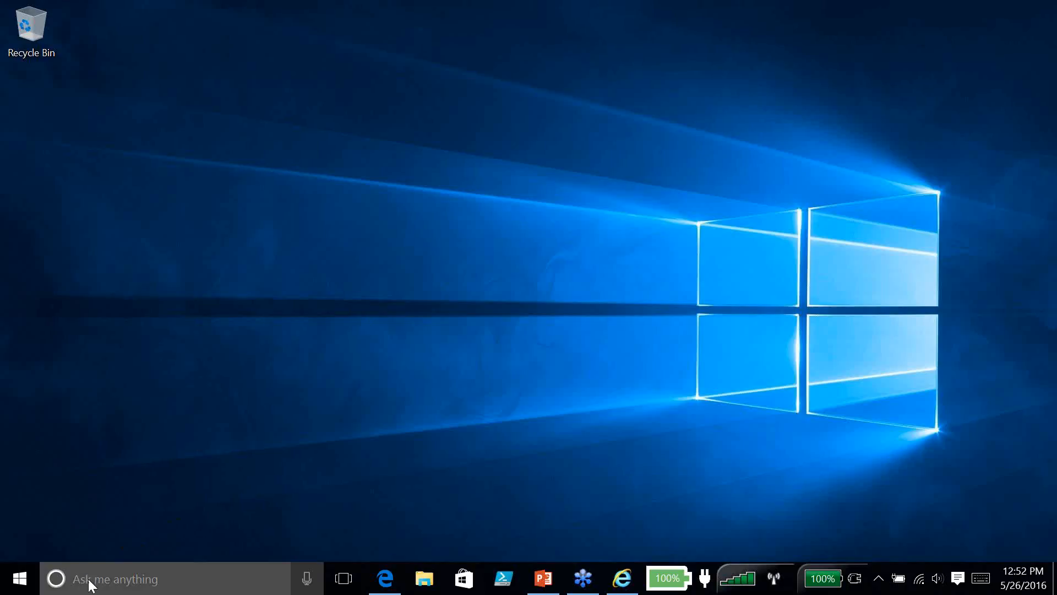
Search the Start menu for "outlo", and clear the search text after viewing the suggestions
left_click(20, 584)
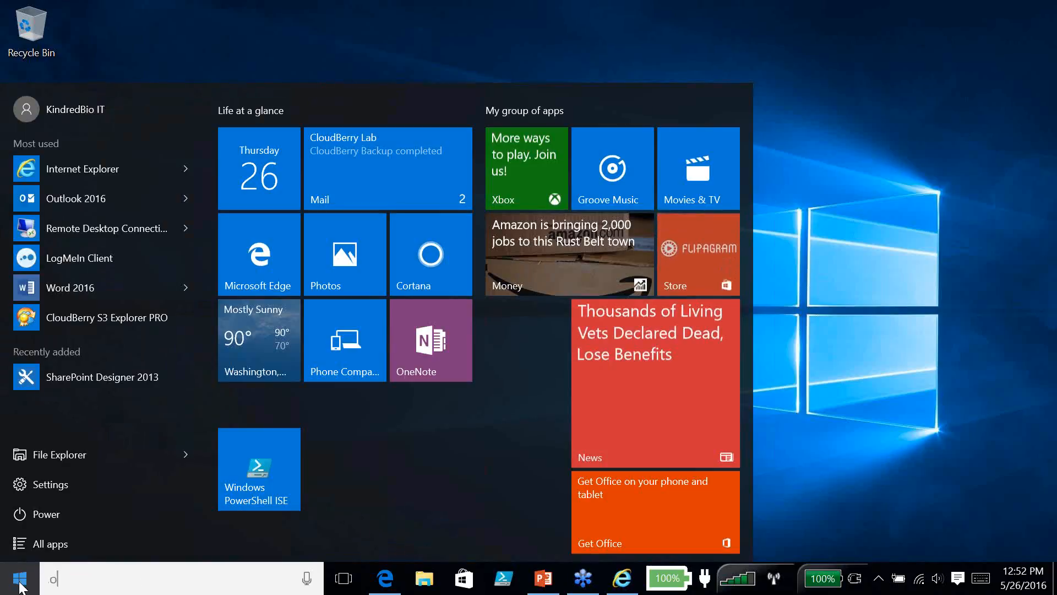
type("outlo")
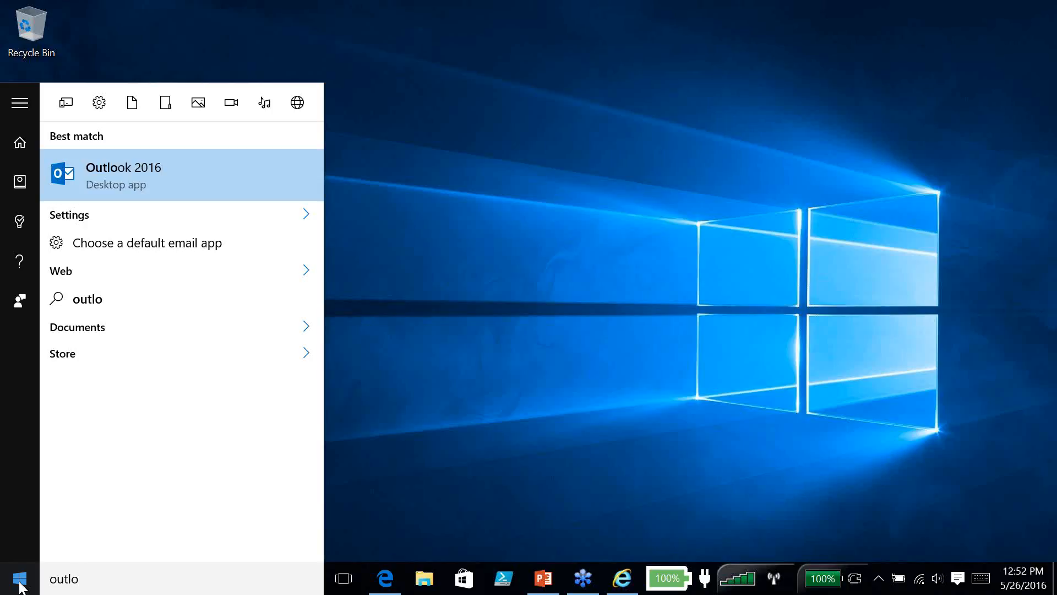
key("BackSpace")
key("BackSpace")
key("BackSpace")
key("BackSpace")
key("BackSpace")
Search for "maps", launch the Maps app, and deny it access to the location and location history
type("maps")
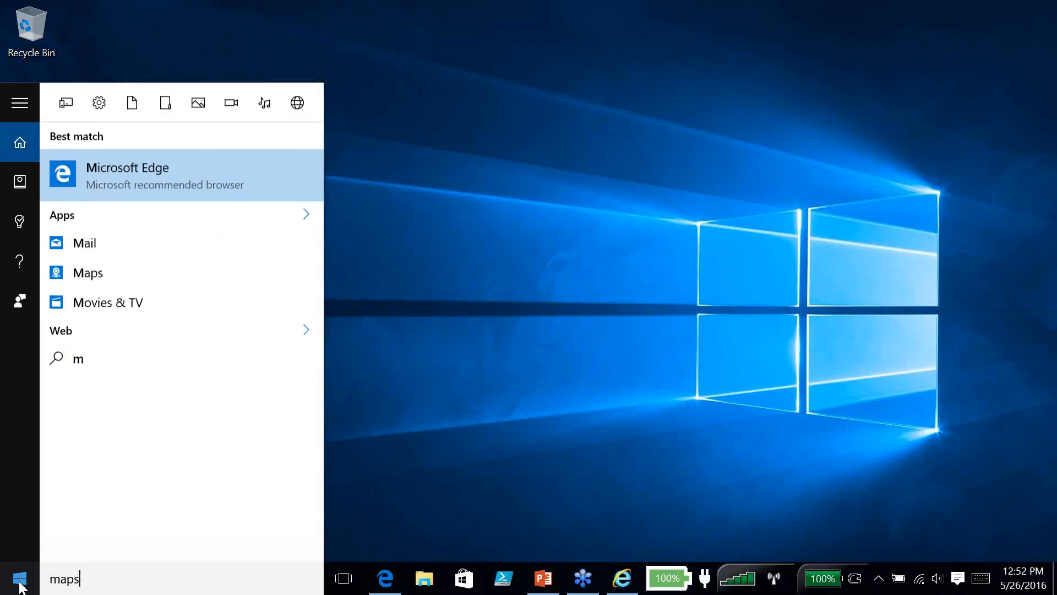
key("Return")
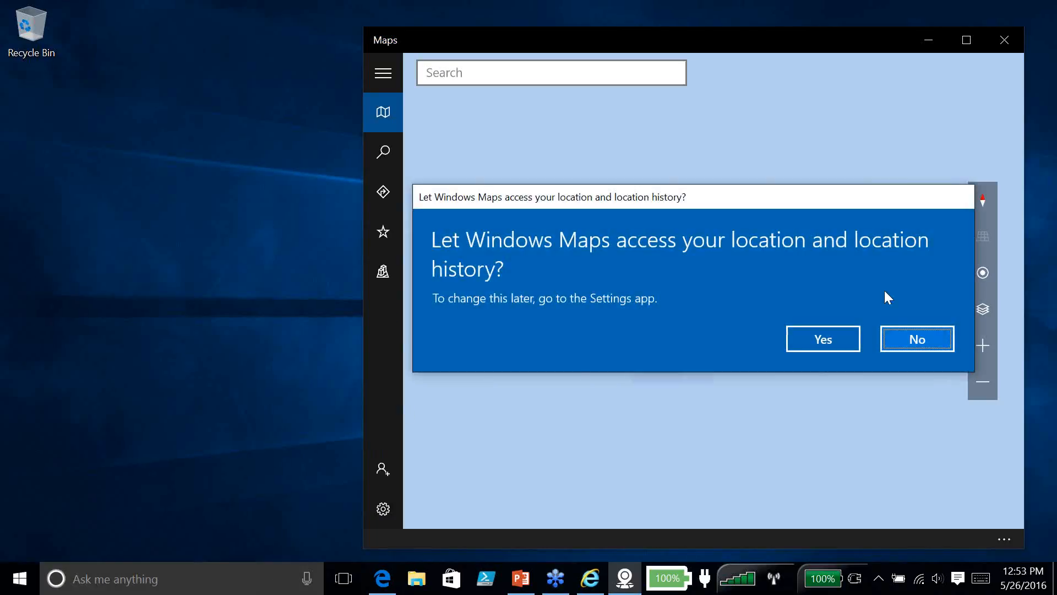
left_click(908, 339)
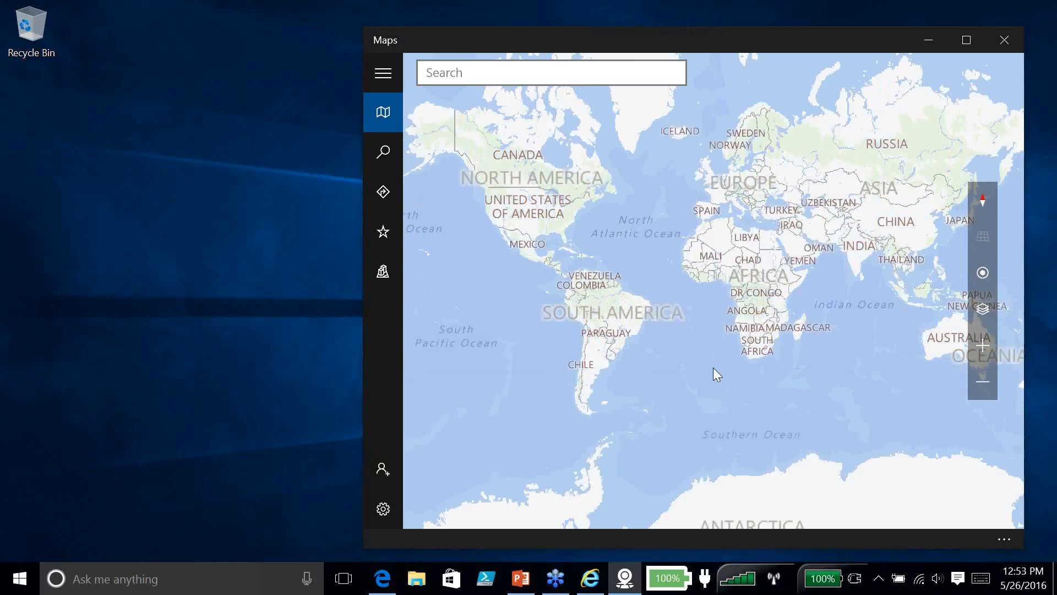
Browse the Start menu's full app list down to the apps under M, and close the Maps window
left_click(20, 576)
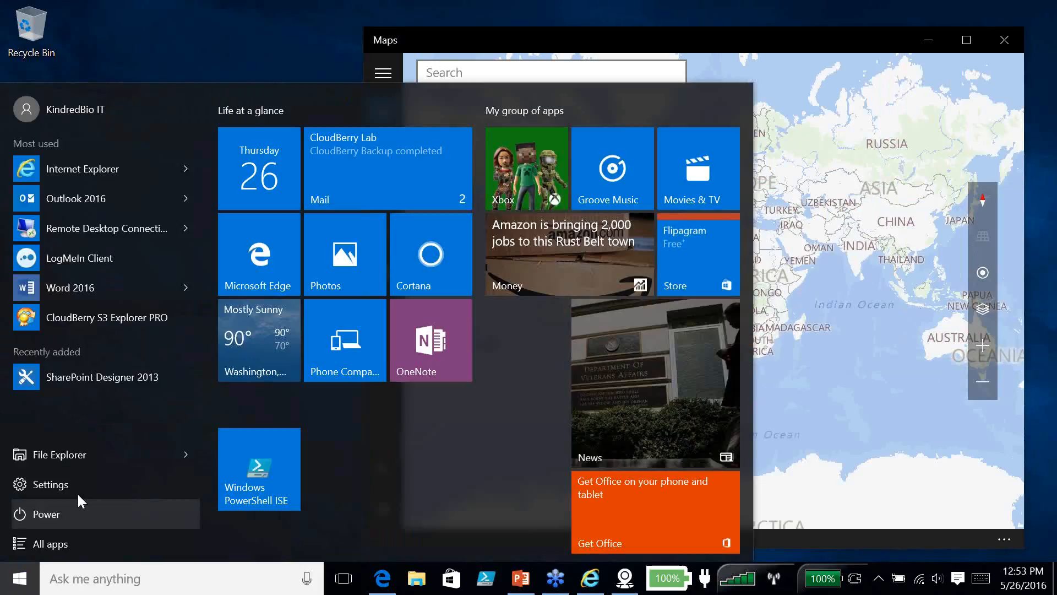
left_click(36, 542)
scroll(71, 385, "down", 10)
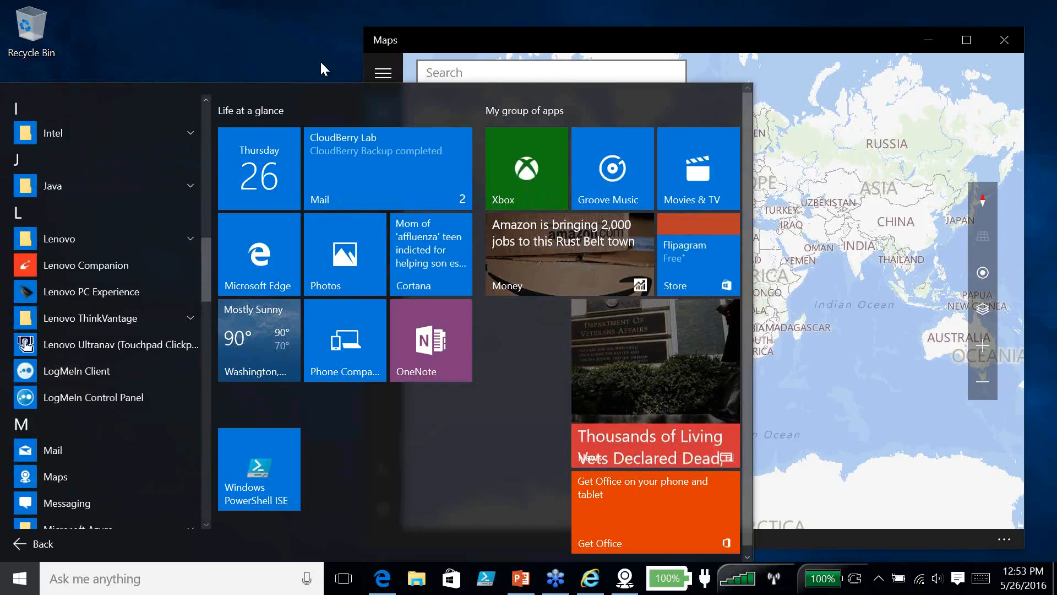
left_click(1003, 40)
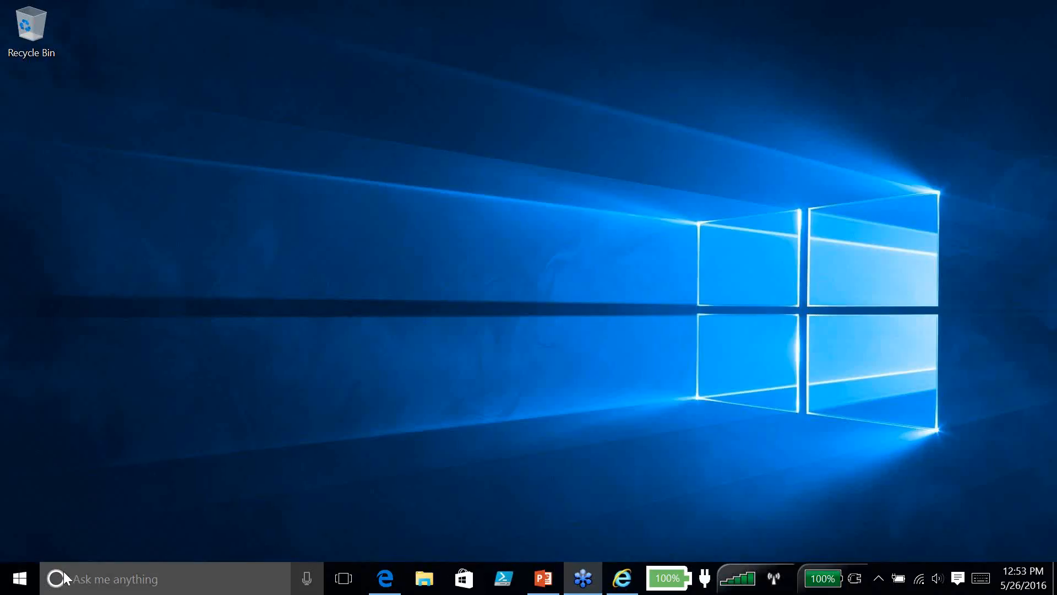
View Cortana's home pane, and preview the microphone setup up to the phrase introduction before cancelling it
left_click(90, 586)
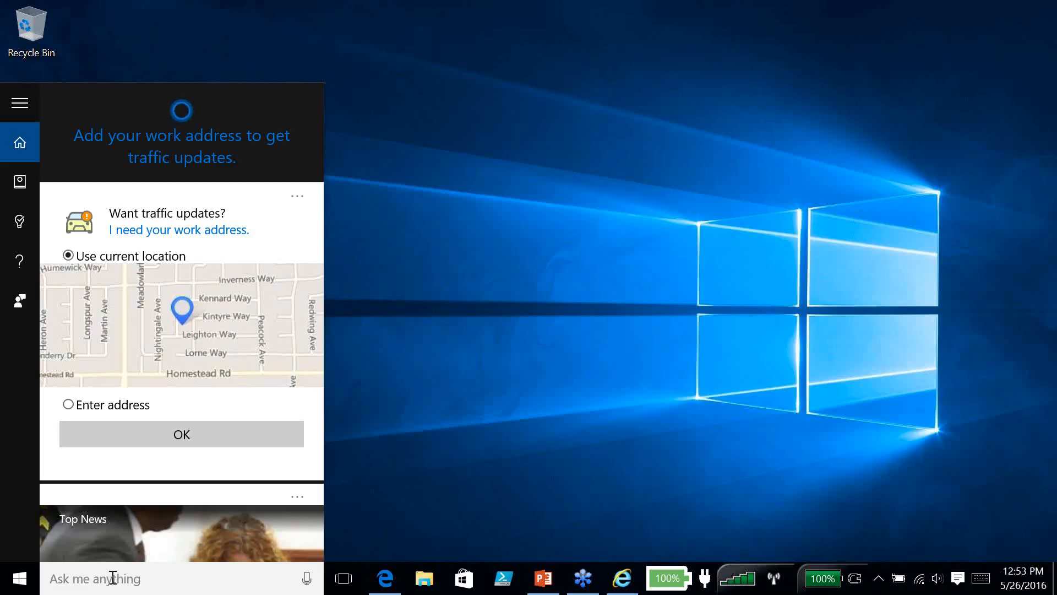
key("Escape")
left_click(310, 582)
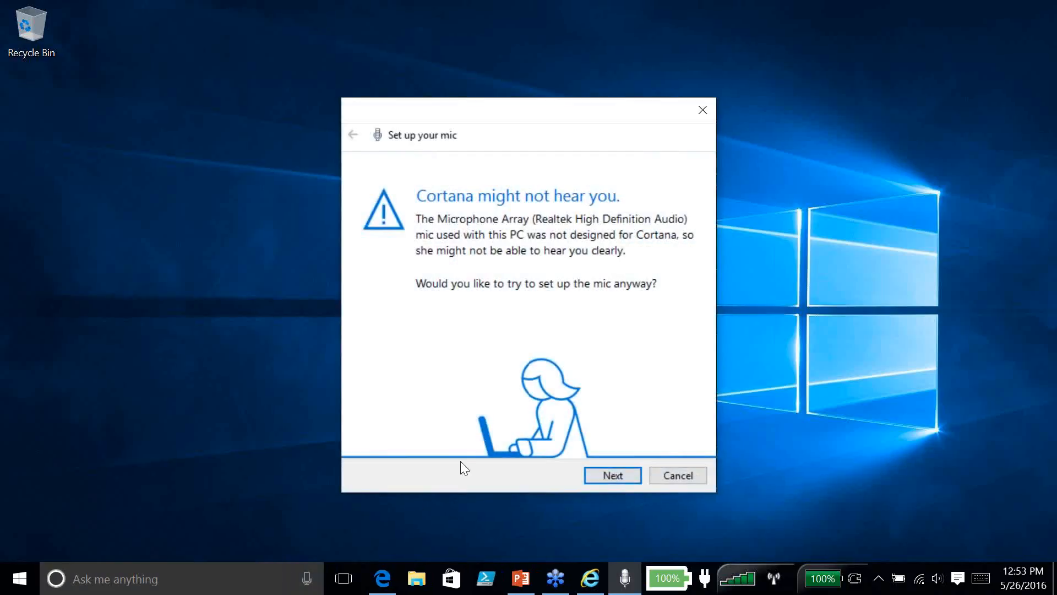
left_click(629, 478)
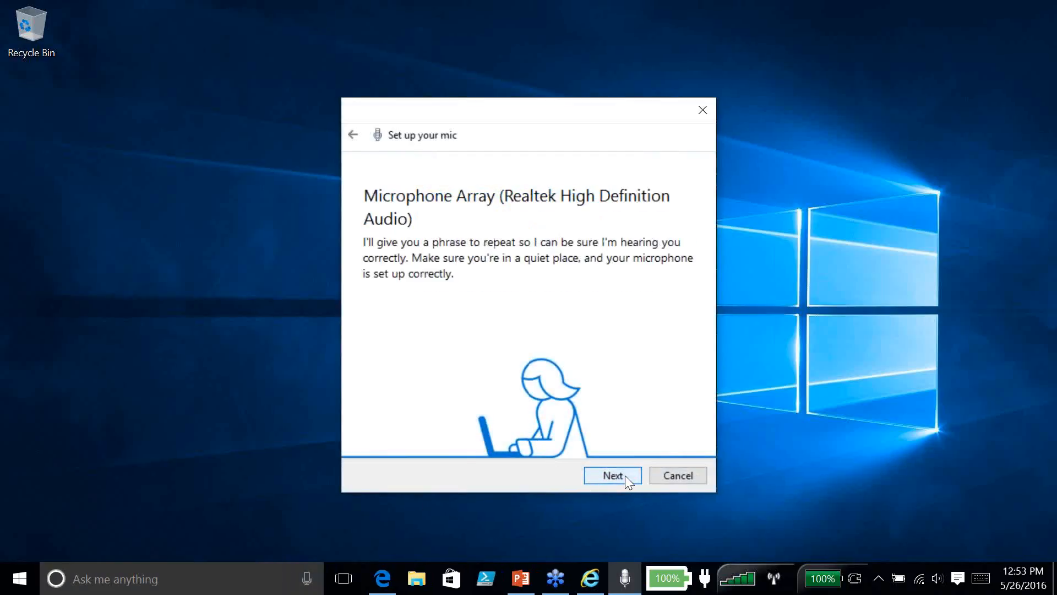
left_click(666, 476)
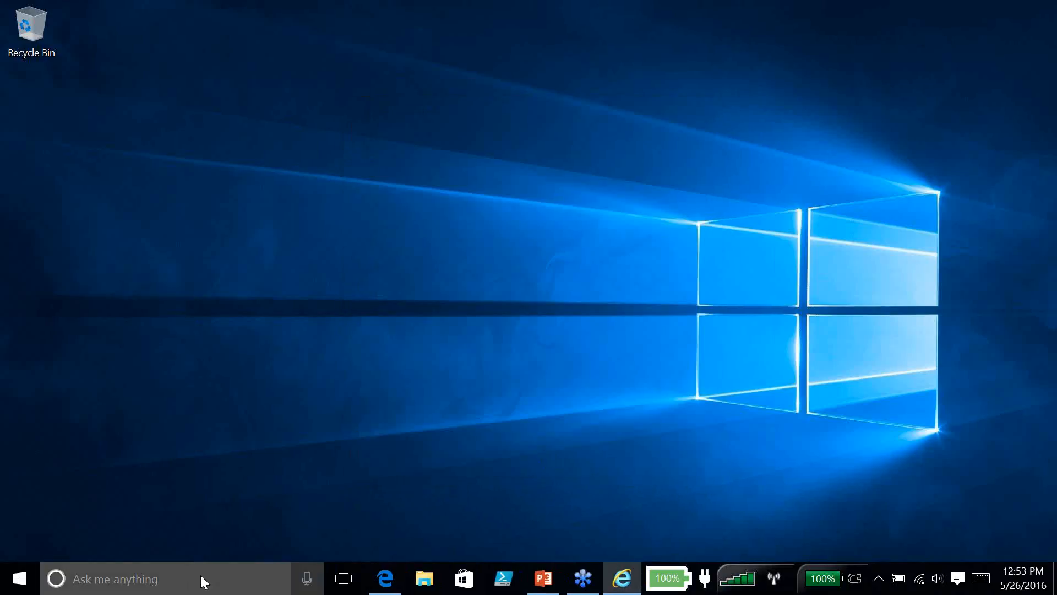
Switch to Microsoft Edge, view the list of favorites, and close it
left_click(393, 582)
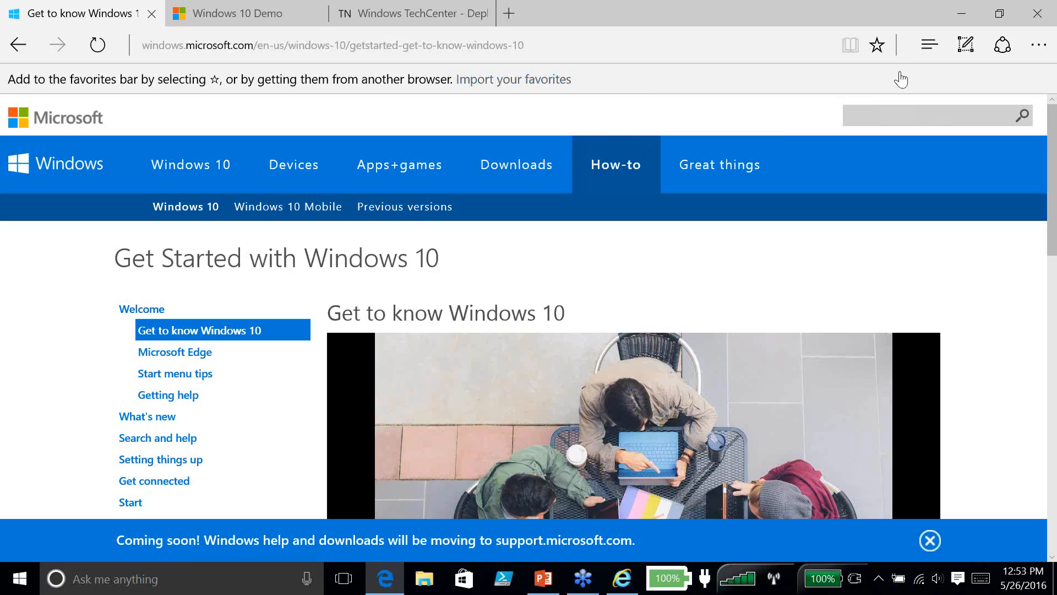
left_click(928, 47)
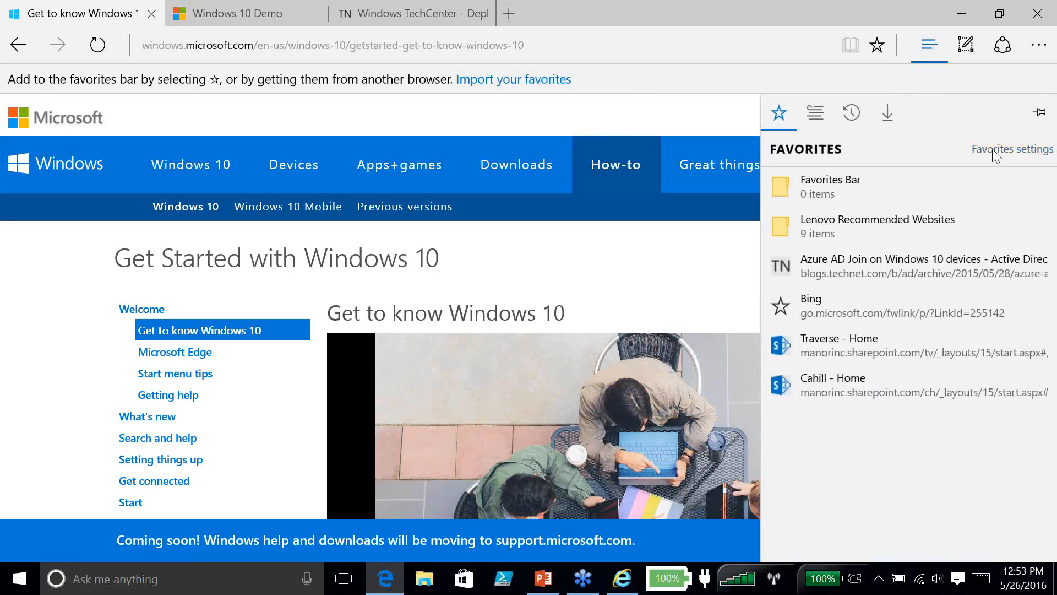
left_click(915, 50)
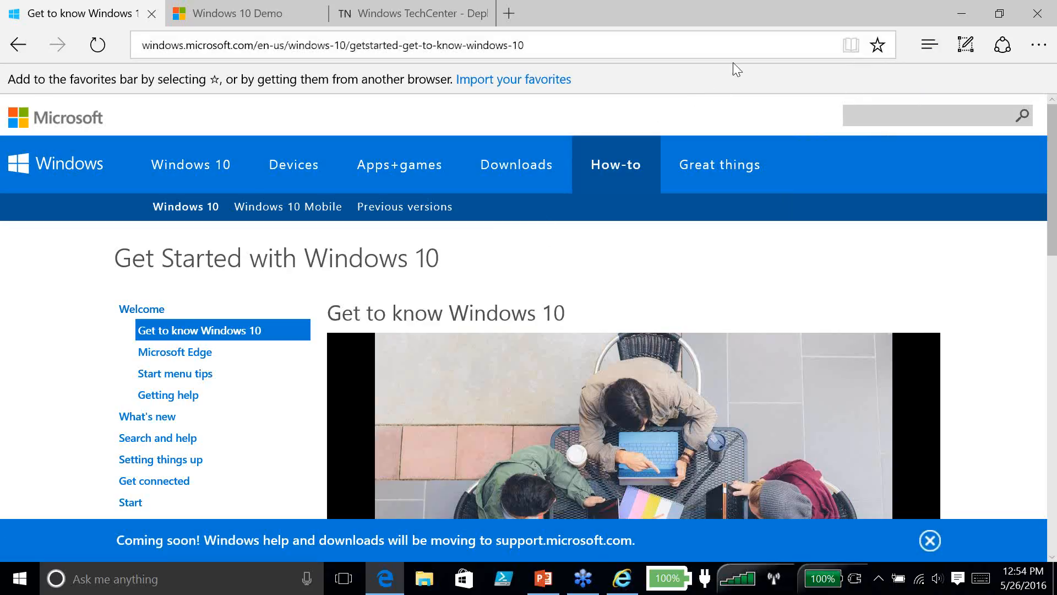
Compare the availability of Reading view on the Windows 10 Demo and Get to know Windows 10 pages, ending on the demo page
left_click(239, 21)
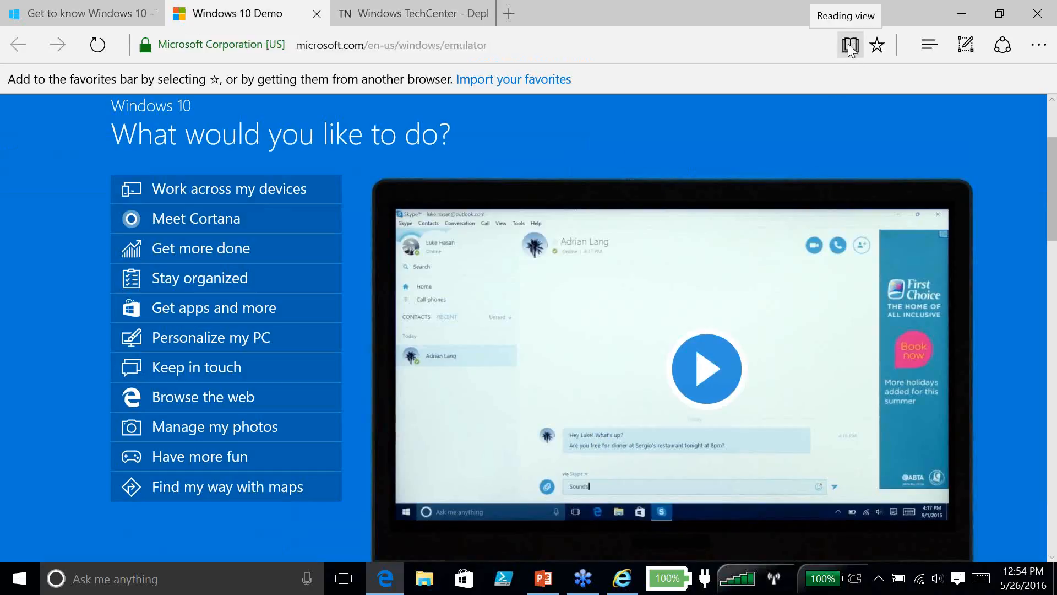
left_click(112, 21)
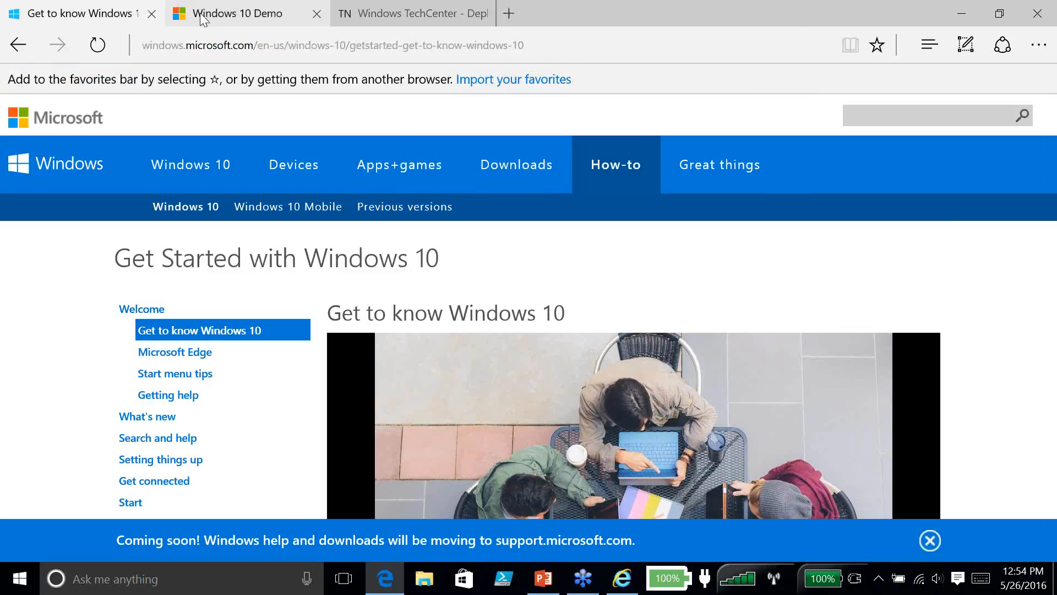
left_click(221, 15)
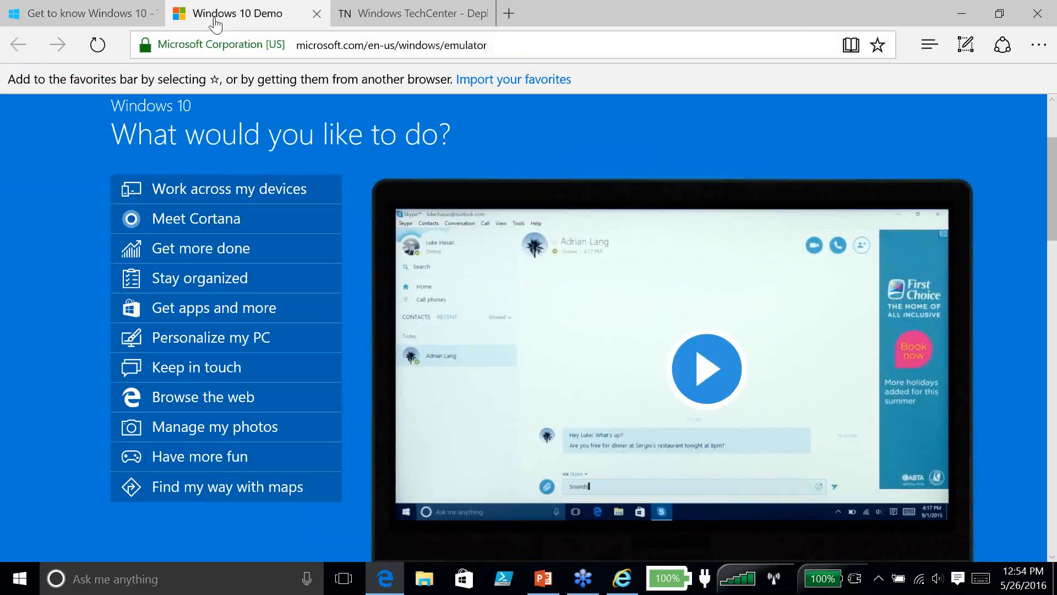
Show the Windows 10 Demo page in Reading view, and look through its article down to the Windows offer details
left_click(852, 49)
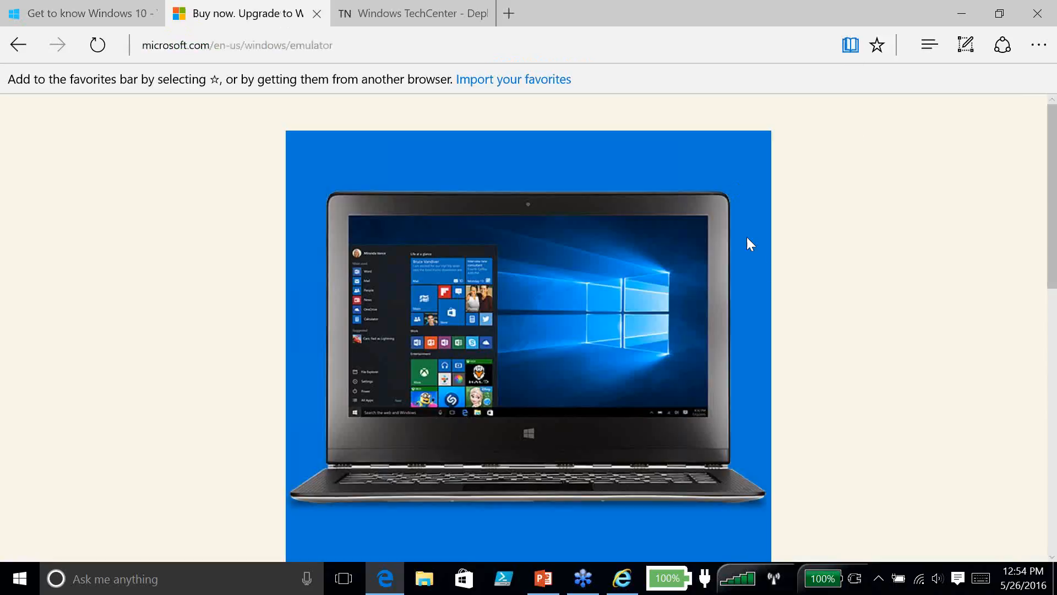
scroll(771, 281, "down", 6)
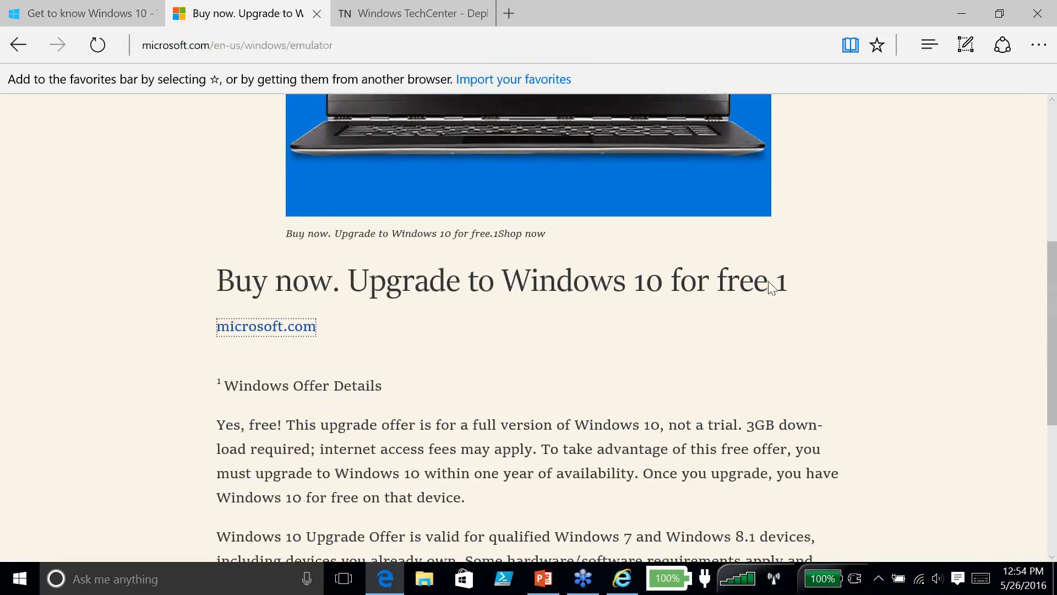
scroll(771, 286, "down", 5)
scroll(771, 286, "up", 4)
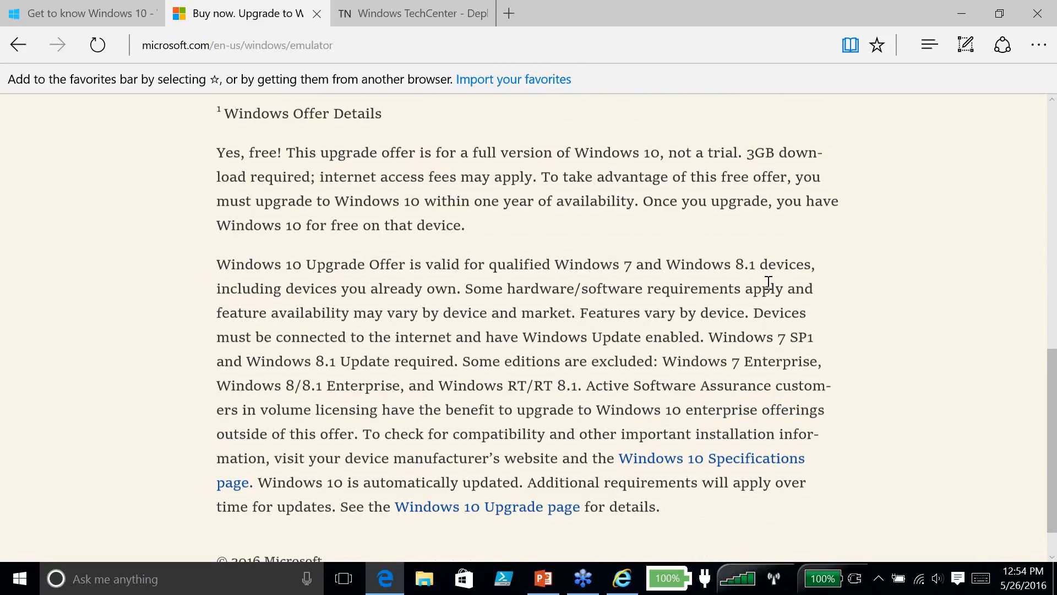
scroll(769, 285, "up", 6)
scroll(769, 286, "down", 2)
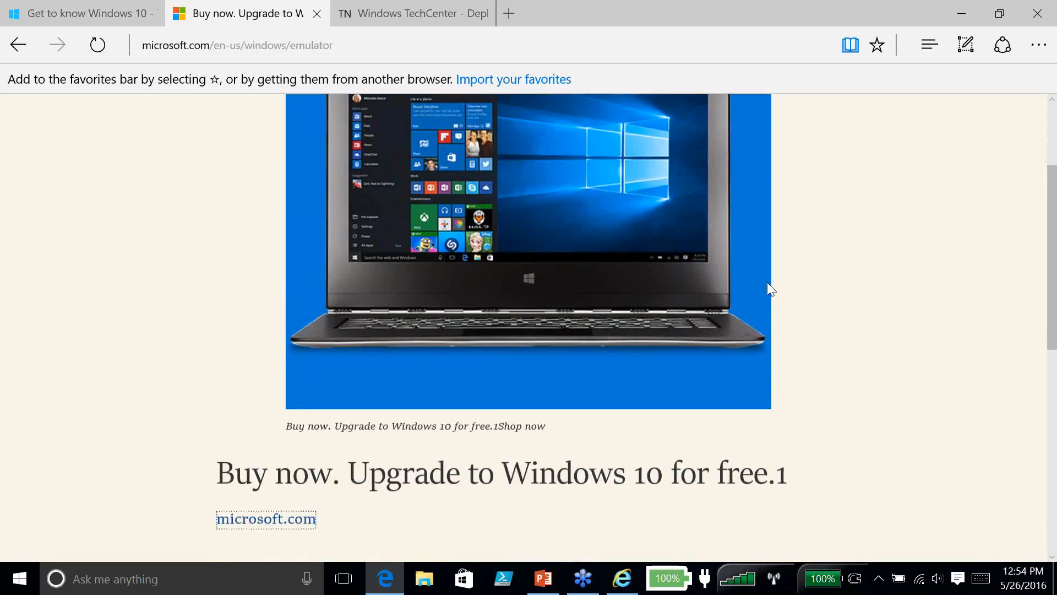
scroll(768, 283, "down", 4)
scroll(768, 291, "up", 3)
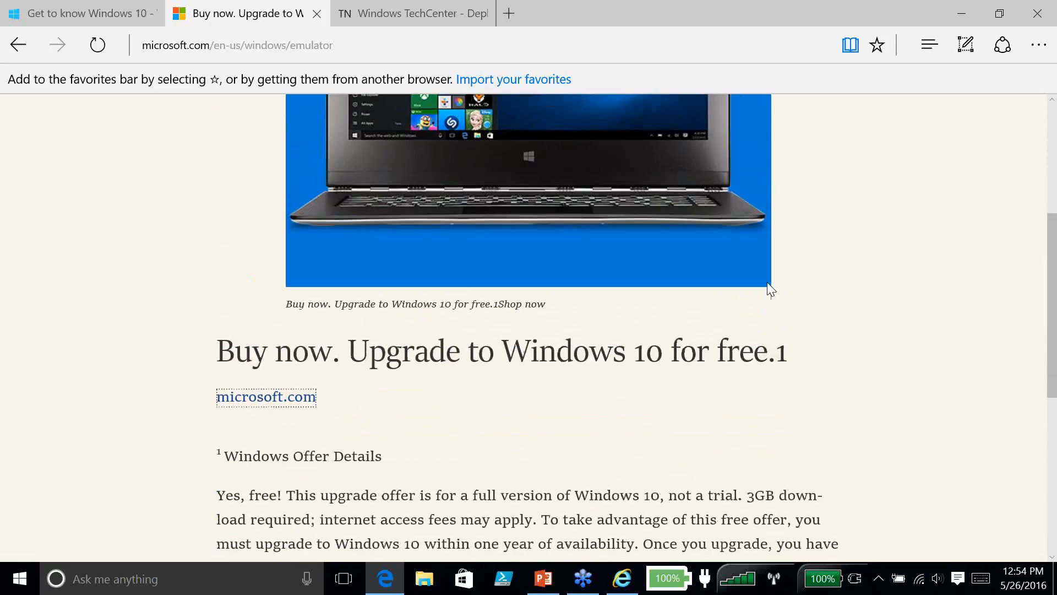
Turn off Reading view, and return to the top of the normal Windows 10 Demo page
left_click(850, 45)
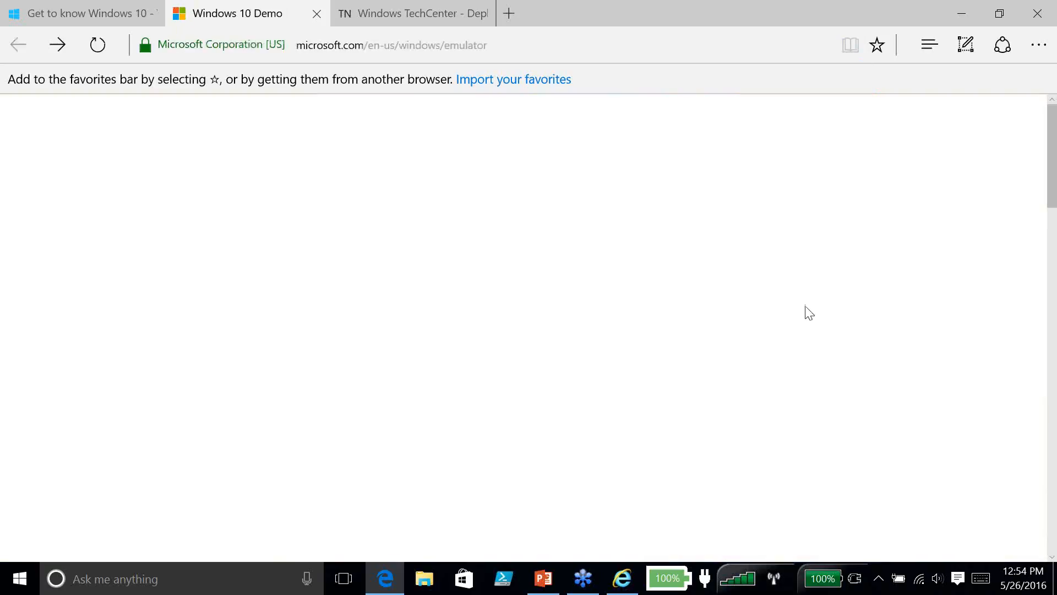
scroll(796, 315, "up", 3)
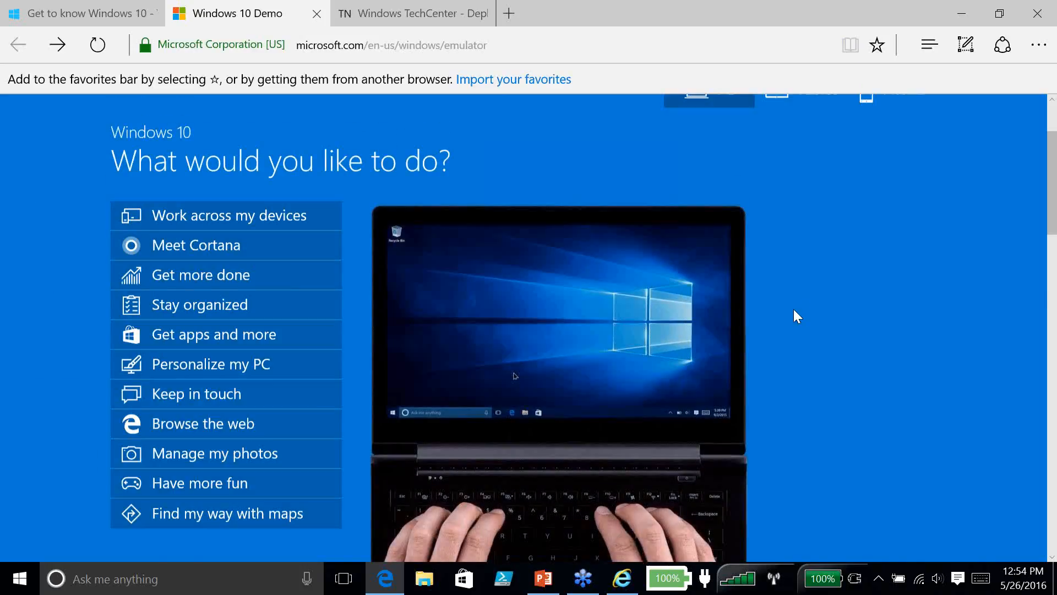
scroll(794, 309, "up", 1)
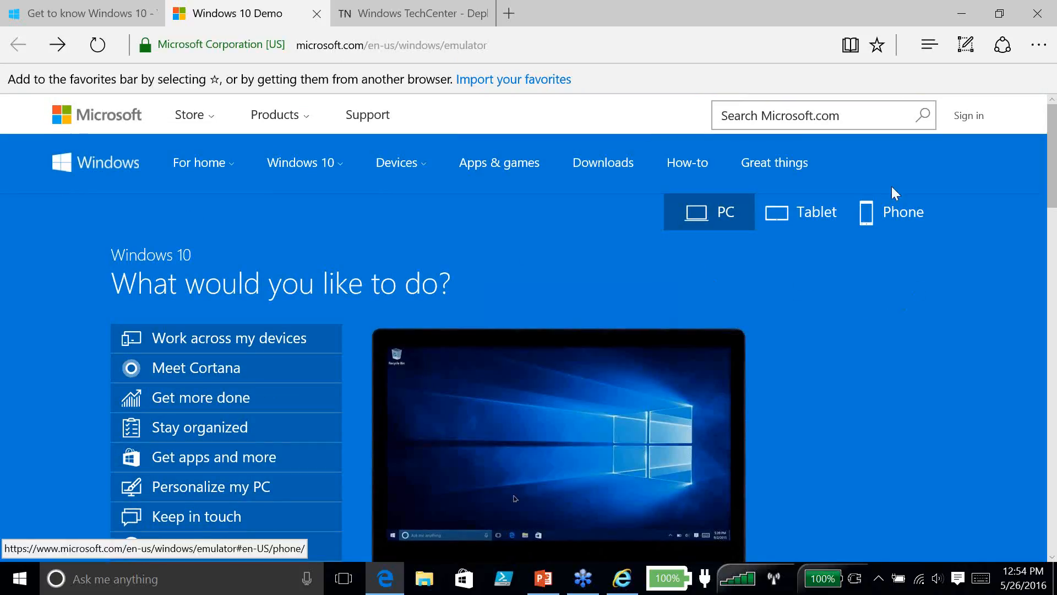
Start a web note on the Windows 10 Demo page, and draw a freehand pen loop around the heading's end and the laptop's upper-left part
left_click(966, 46)
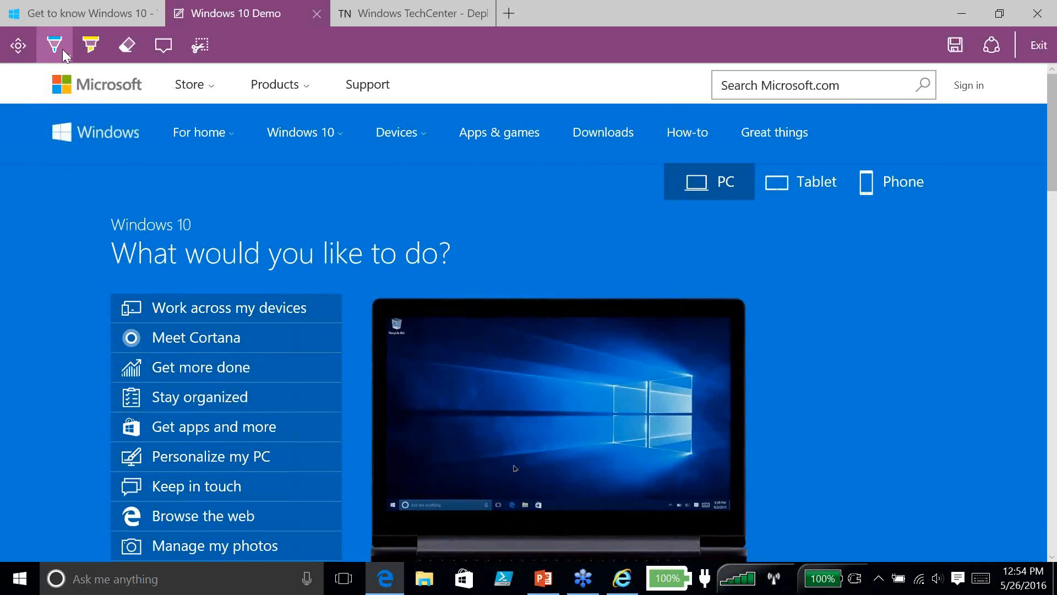
mouse_move(402, 216)
left_mouse_down()
mouse_move(378, 338)
mouse_move(553, 281)
mouse_move(452, 197)
left_mouse_up()
Add a typed note reading "Check out this site!" beside the laptop image's upper-right corner
left_click(163, 45)
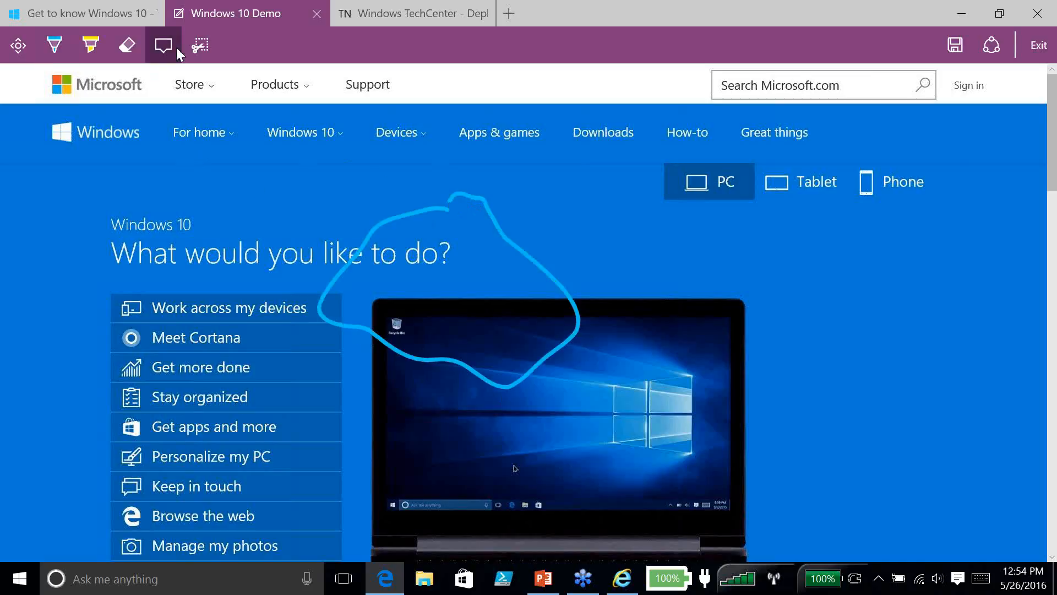
left_click(727, 292)
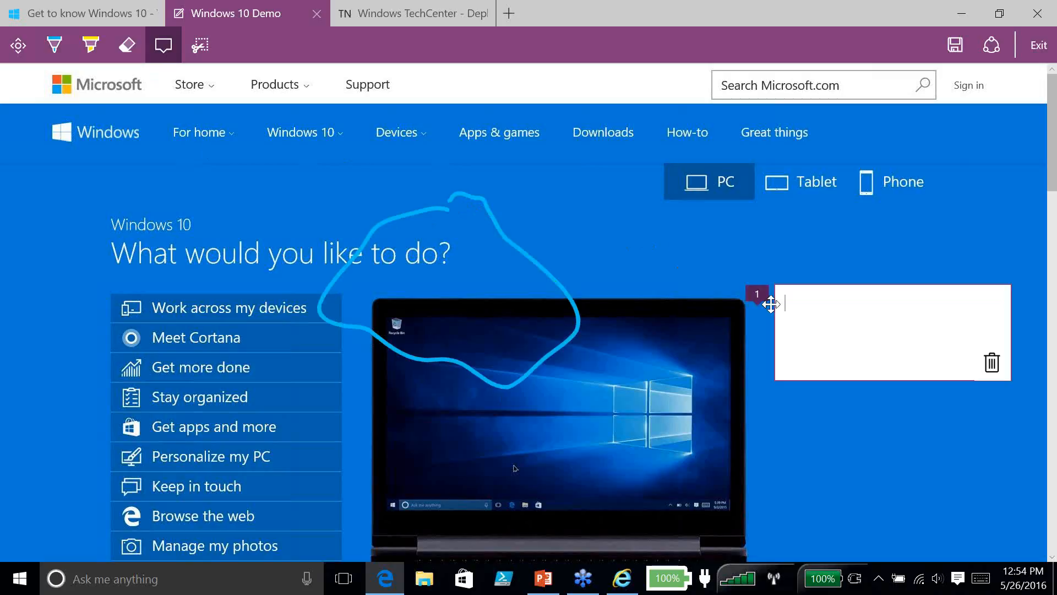
type("c")
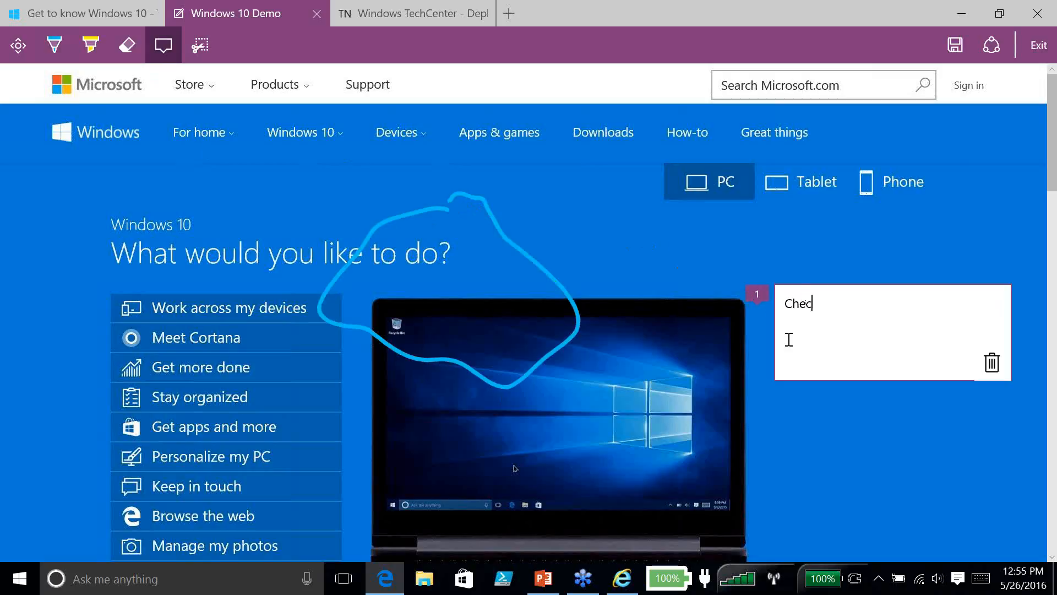
type("hek ou t")
key("BackSpace")
key("BackSpace")
type("t this site!")
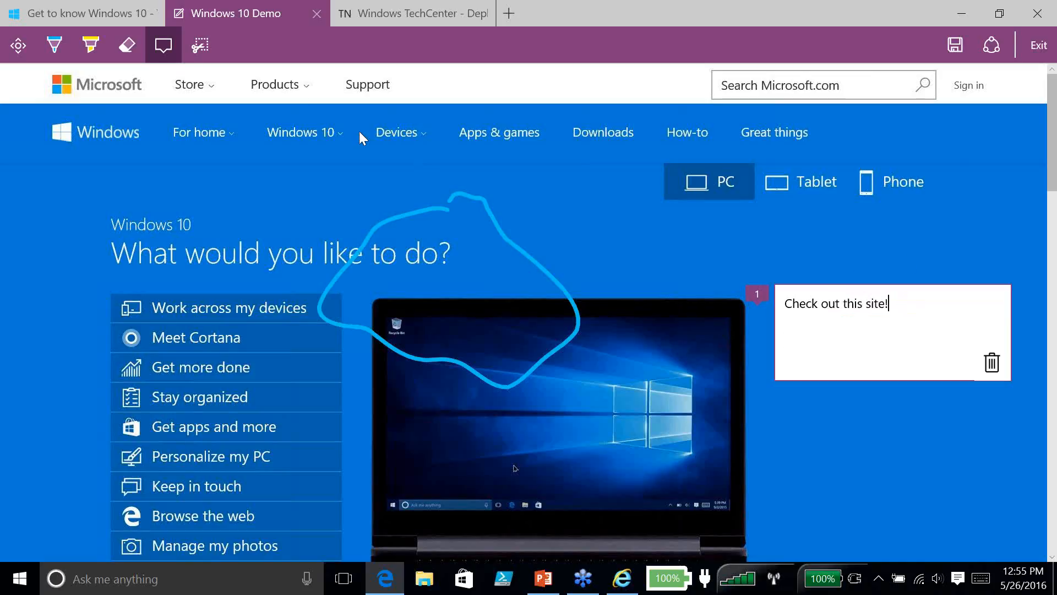
Draw a large freehand loop with the yellow highlighter around the pen loop, from "my devices" to the page heading
left_click(92, 49)
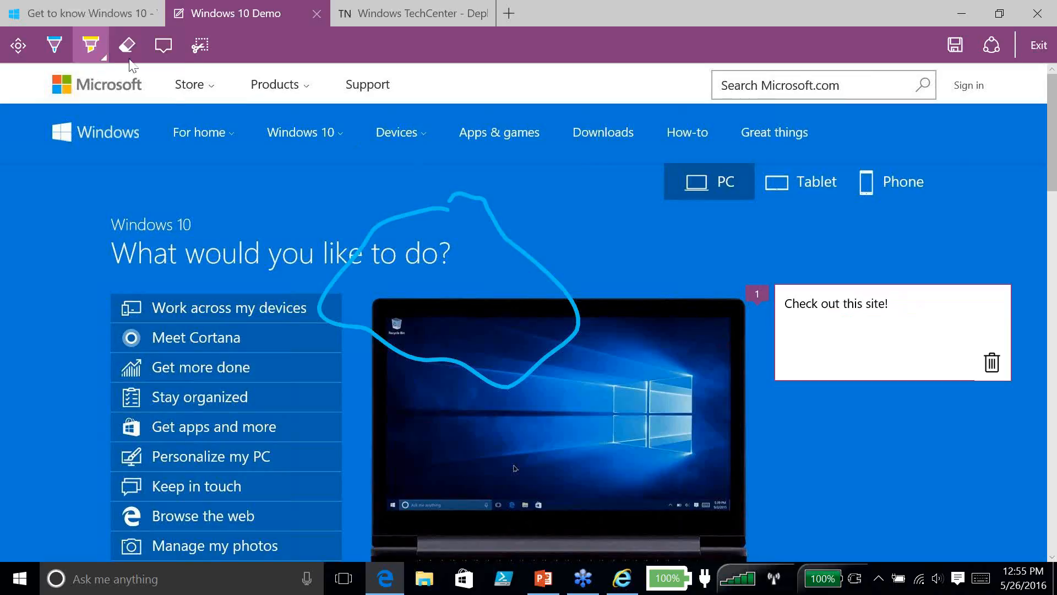
mouse_move(256, 308)
left_mouse_down()
mouse_move(378, 431)
mouse_move(638, 249)
mouse_move(301, 203)
mouse_move(201, 265)
left_mouse_up()
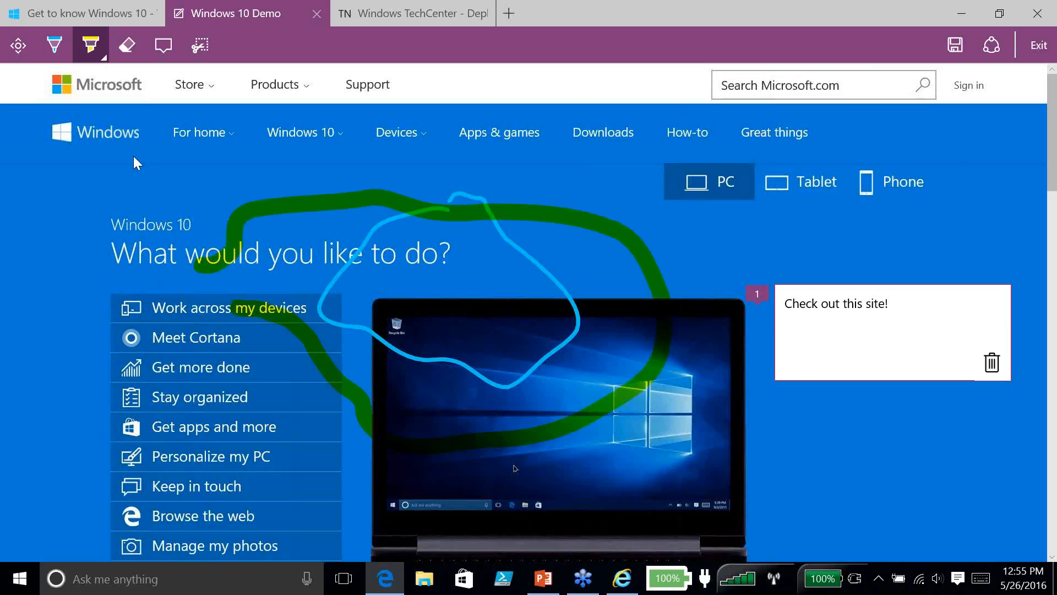
Erase all freehand ink from the web note, and draw a pen loop around the "Windows 10 What would you like to do?" heading
left_click(127, 46)
left_click_drag(302, 208, 426, 212)
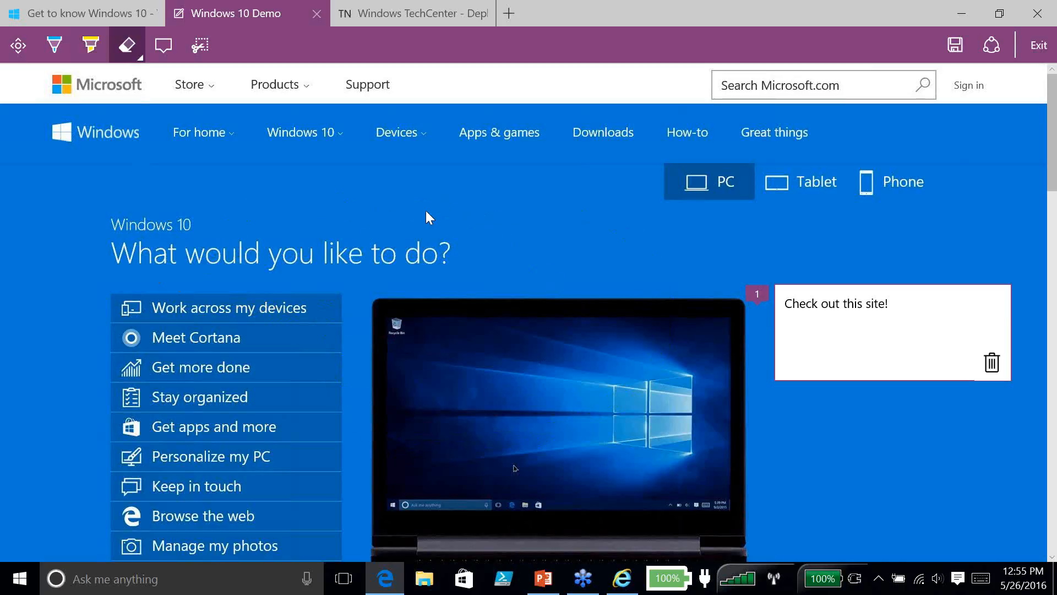
left_click(54, 45)
mouse_move(484, 230)
left_mouse_down()
mouse_move(236, 201)
mouse_move(69, 223)
mouse_move(391, 299)
mouse_move(485, 234)
left_mouse_up()
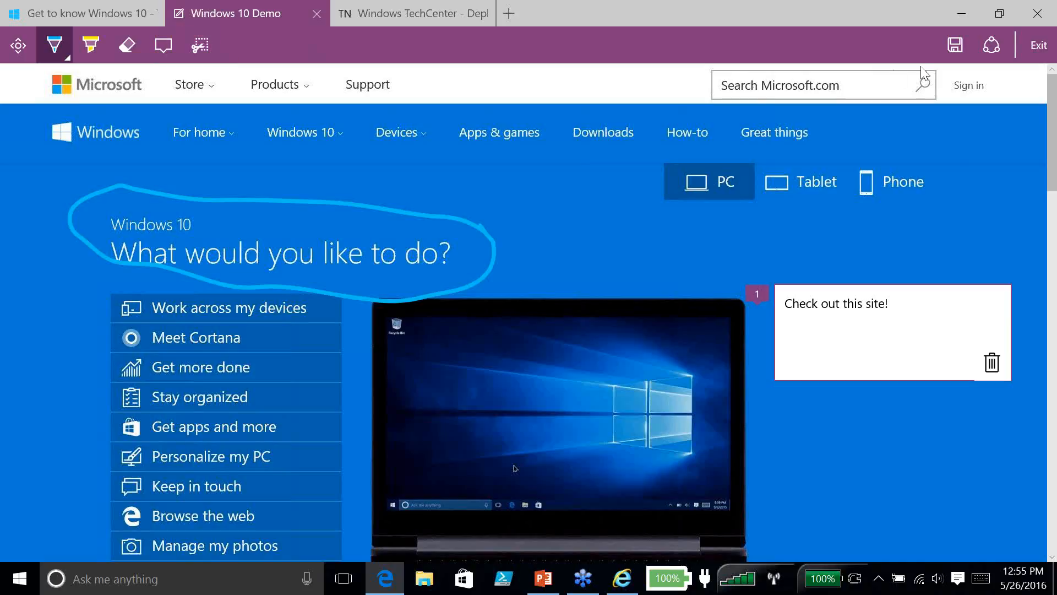
Save the annotated Windows 10 Demo web note to OneNote
left_click(955, 47)
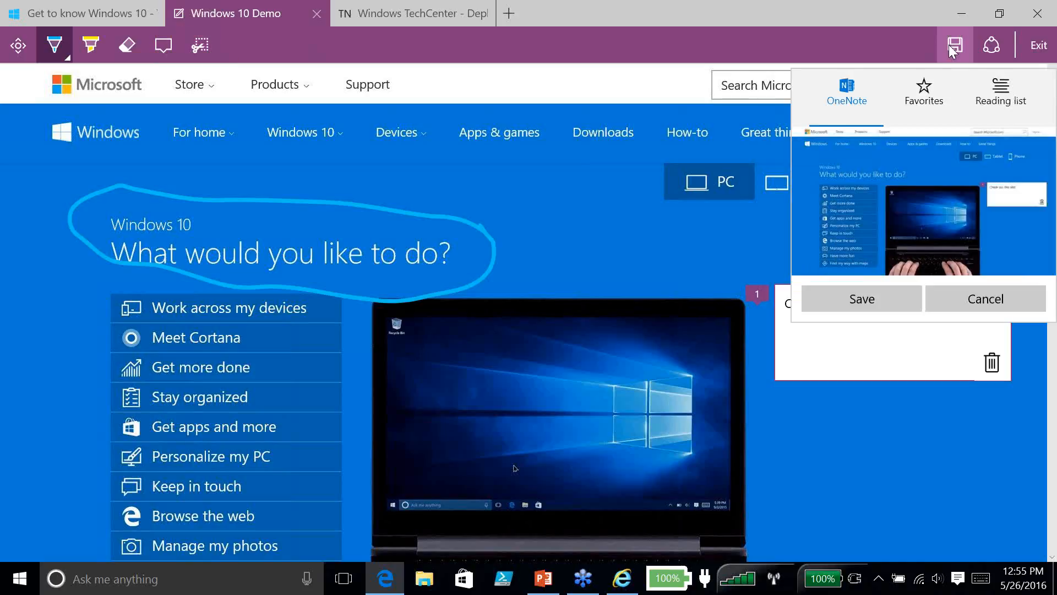
left_click(862, 292)
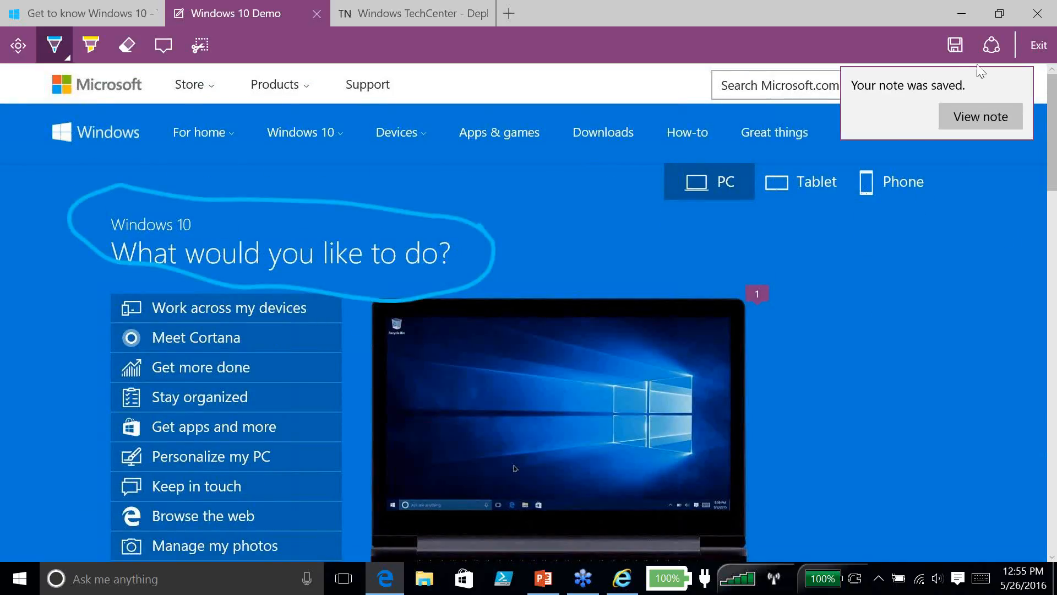
Look at the Reading list save option and the sharing apps for the web note, dismissing both without saving or sharing
left_click(956, 45)
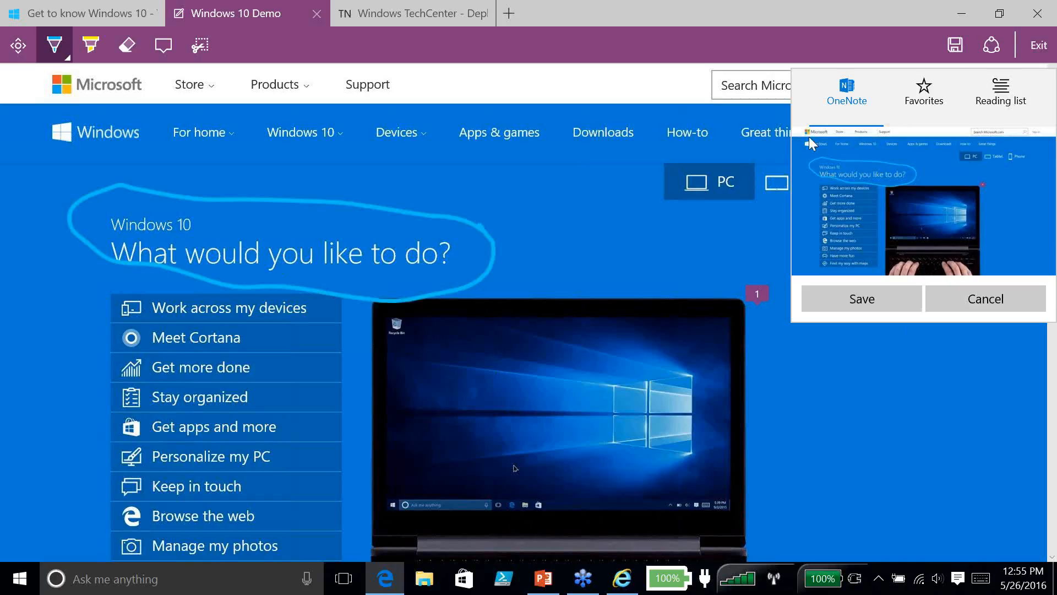
left_click(978, 94)
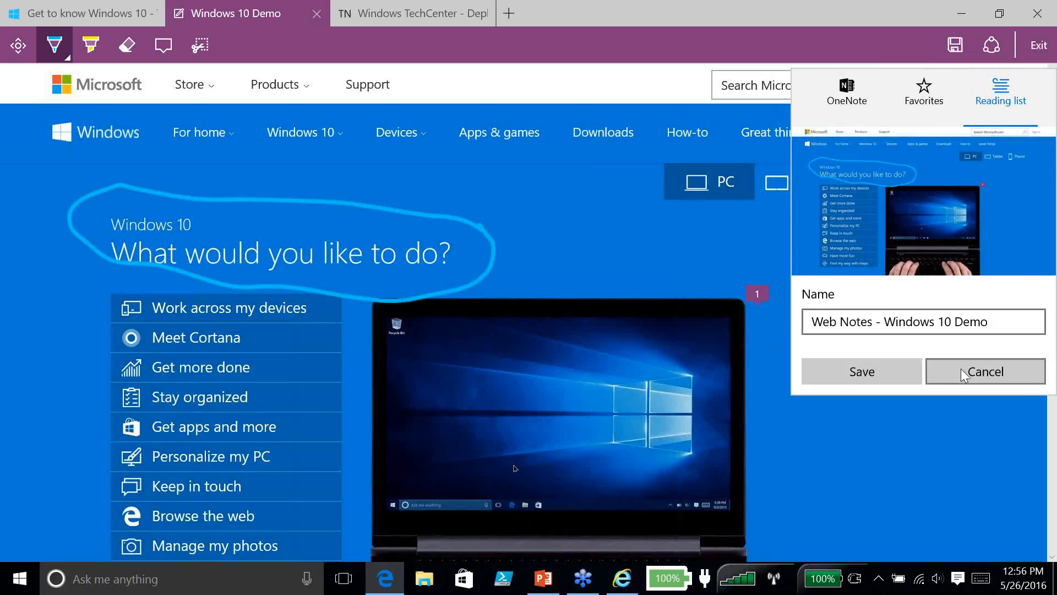
left_click(1014, 375)
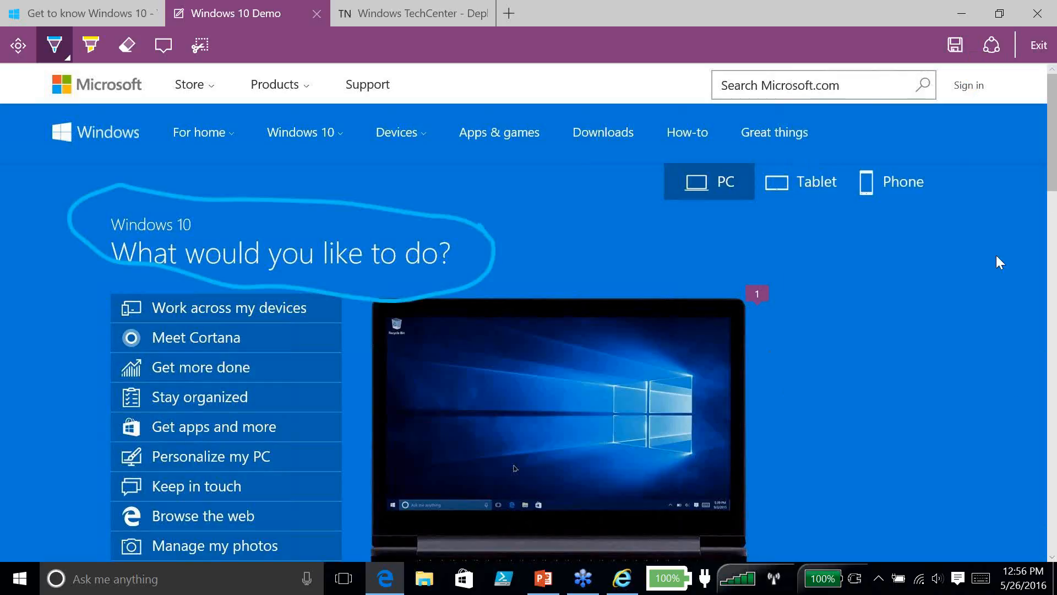
left_click(991, 46)
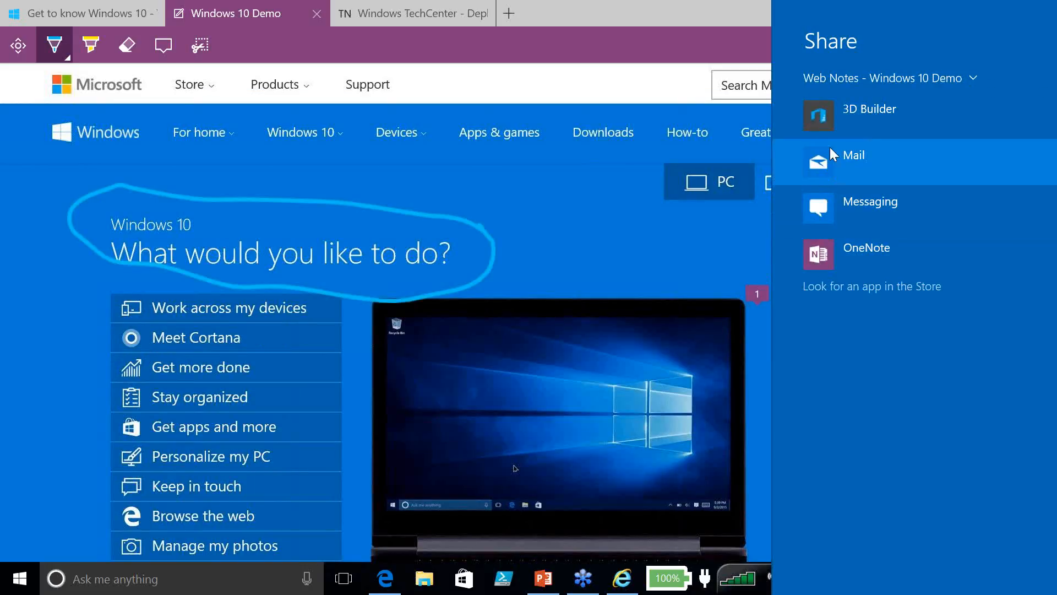
left_click(663, 47)
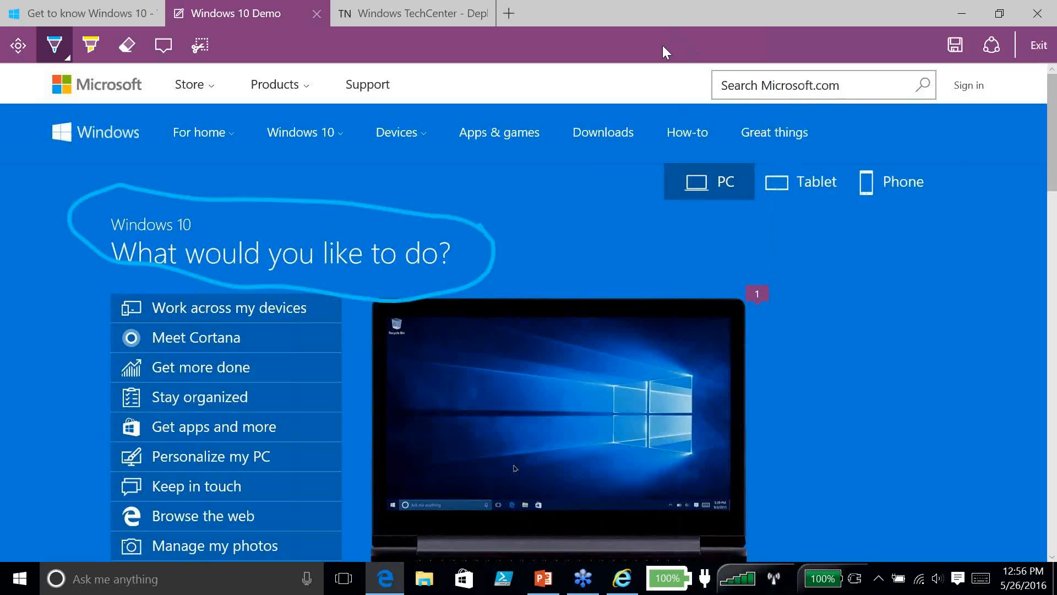
Open a new tab, and close the Windows TechCenter, Windows 10 Demo and Get to know Windows 10 tabs
left_click(509, 14)
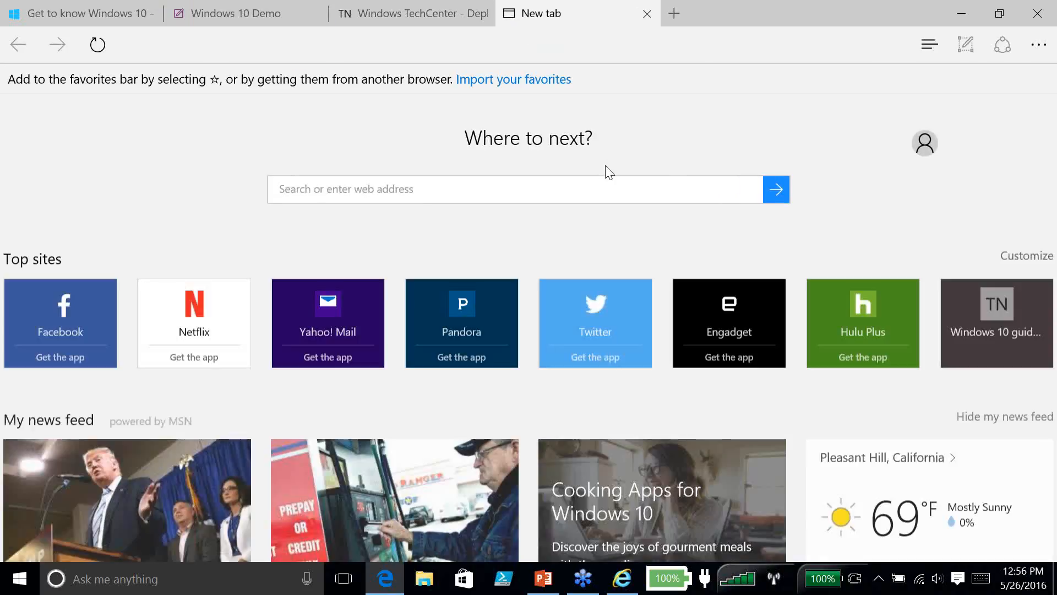
left_click(482, 13)
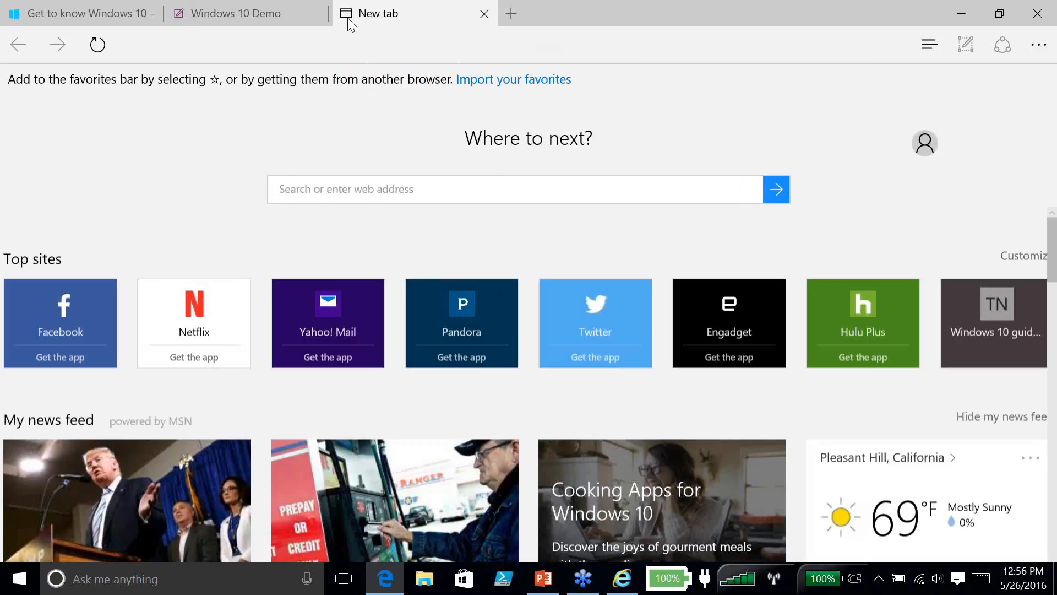
left_click(318, 13)
left_click(145, 11)
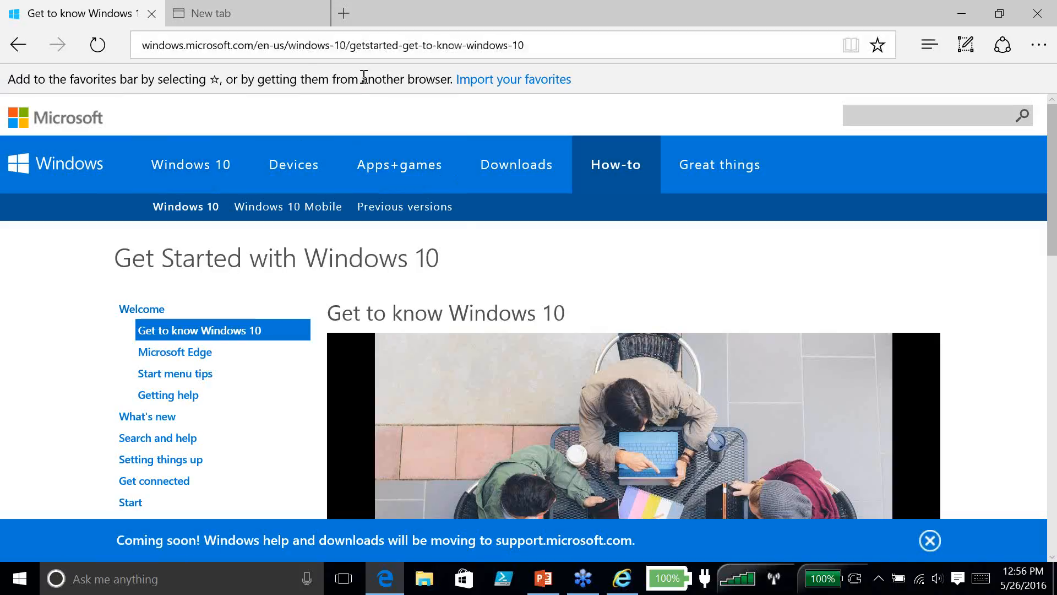
left_click(151, 14)
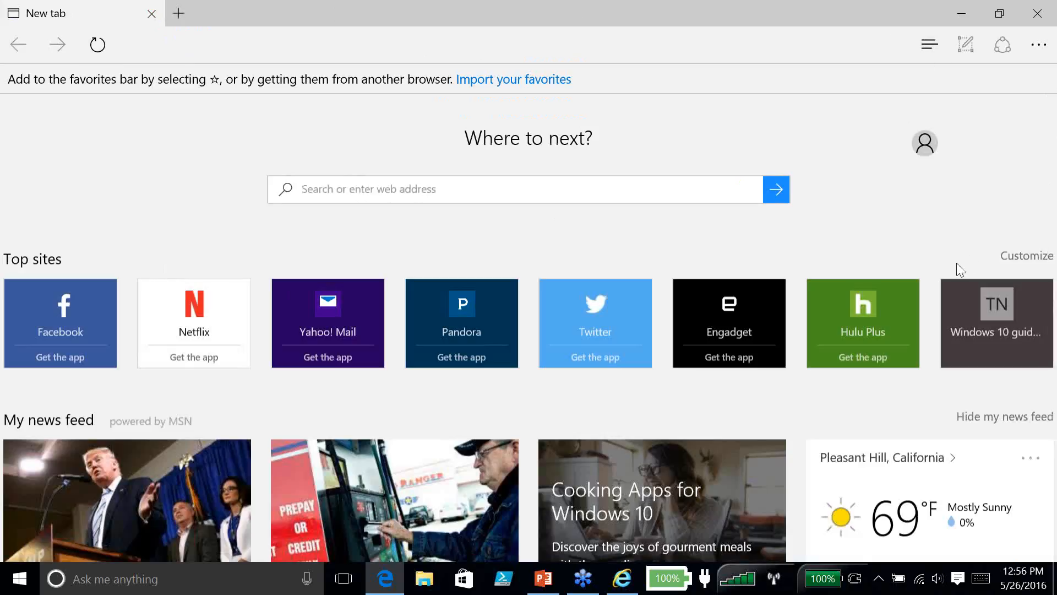
mouse_move(325, 47)
left_mouse_down()
mouse_move(142, 50)
mouse_move(403, 6)
mouse_move(548, 28)
mouse_move(257, 43)
mouse_move(429, 24)
left_mouse_up()
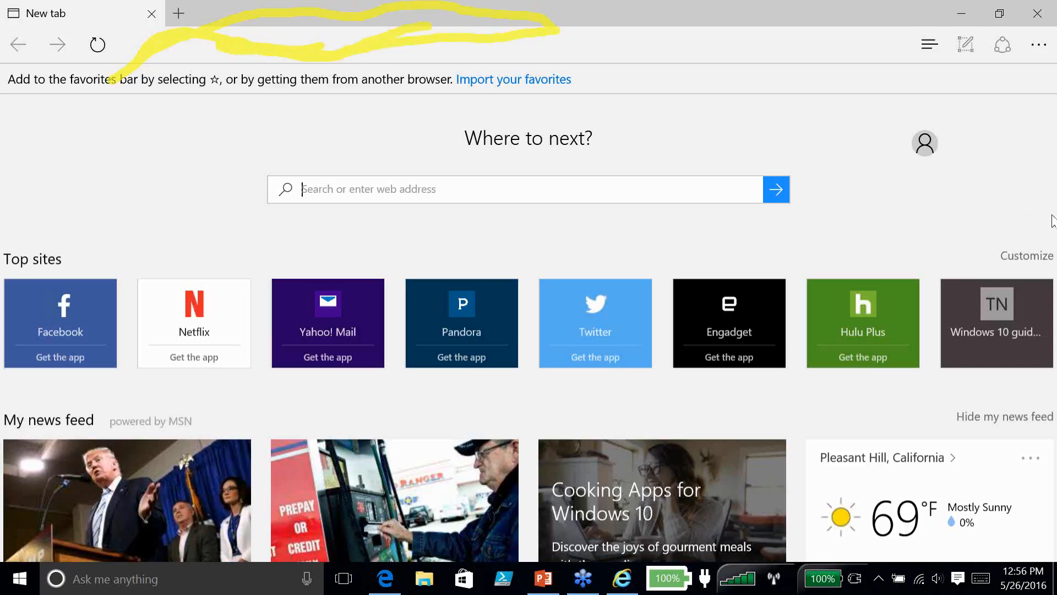
left_click(975, 313)
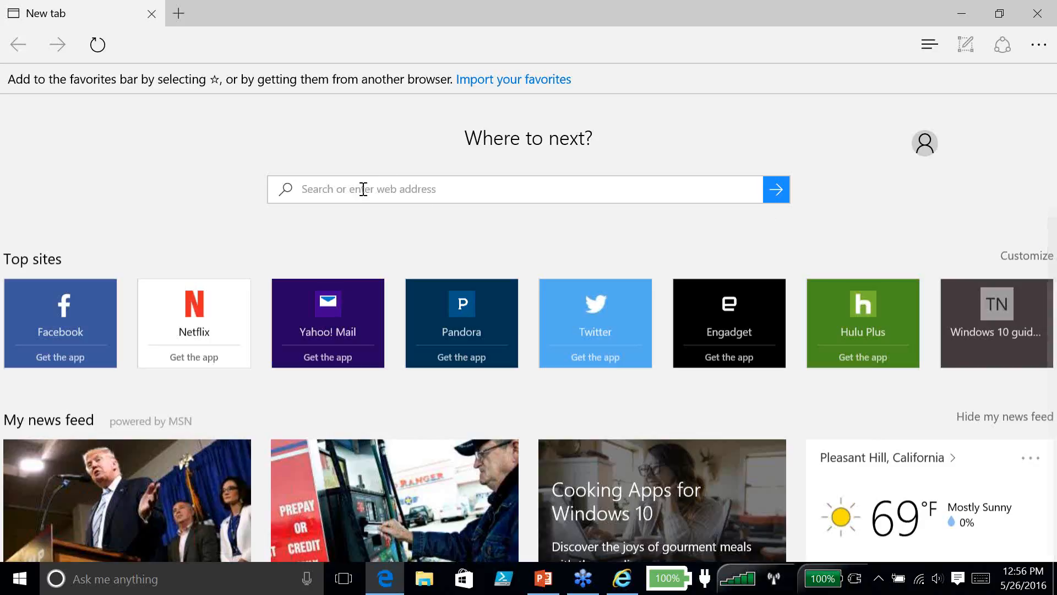
type("www.yahoo.")
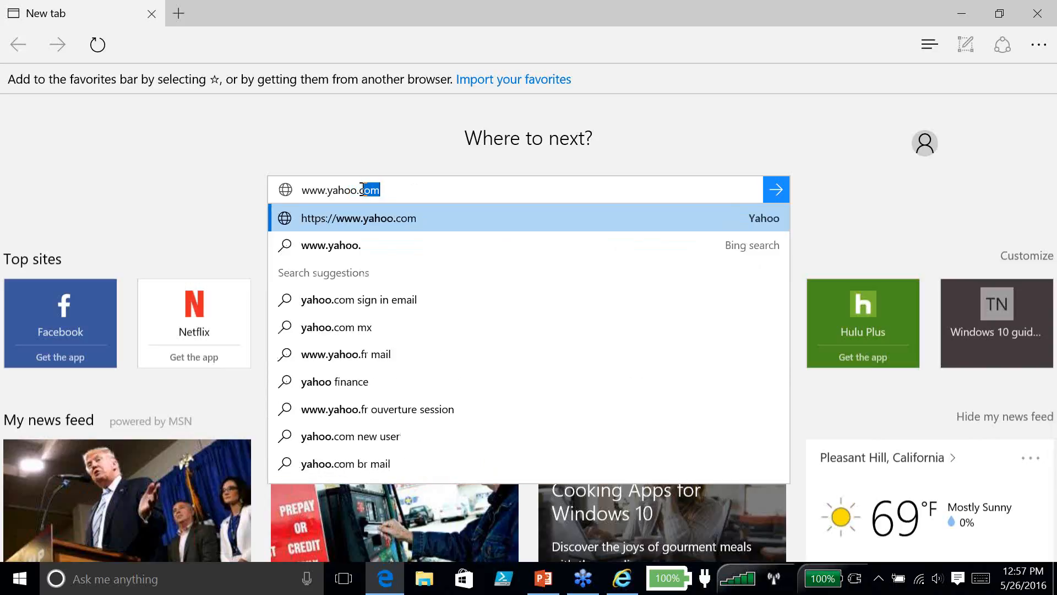
key("Return")
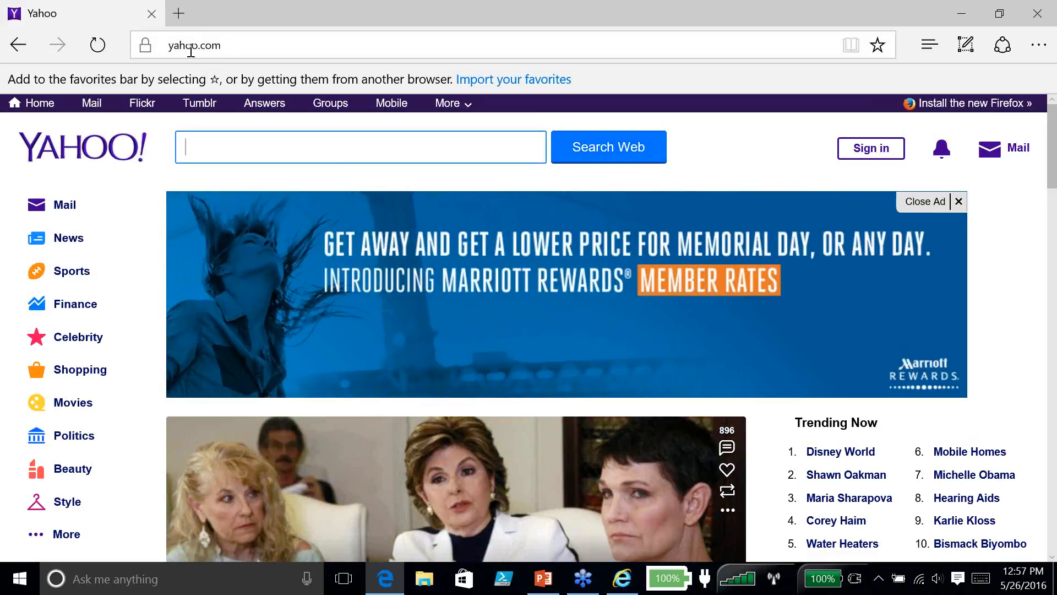
left_click(169, 45)
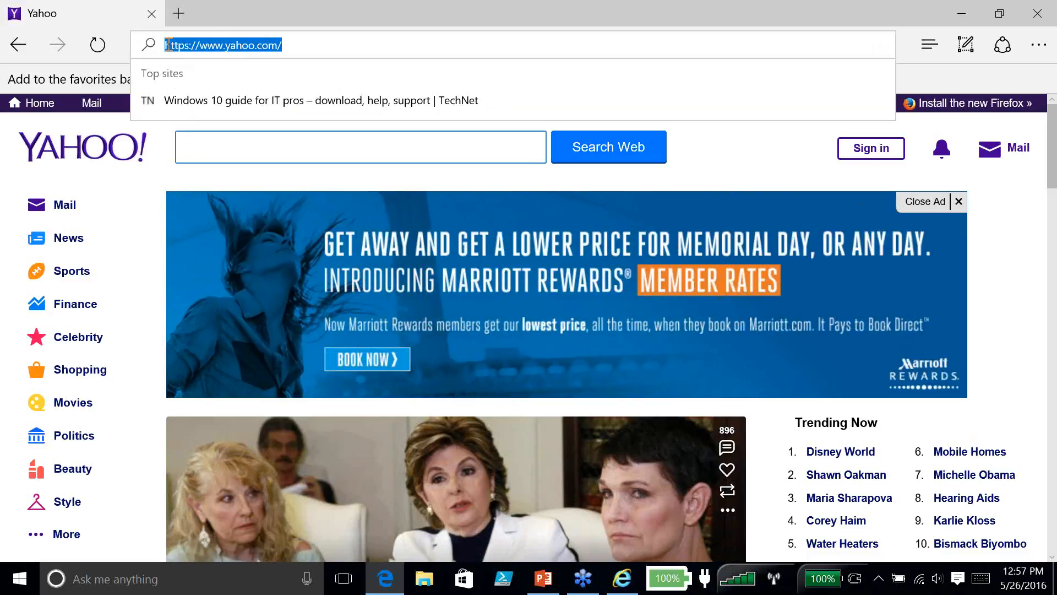
Show an empty new tab beside Yahoo, close it, and close the Edge window
left_click(176, 11)
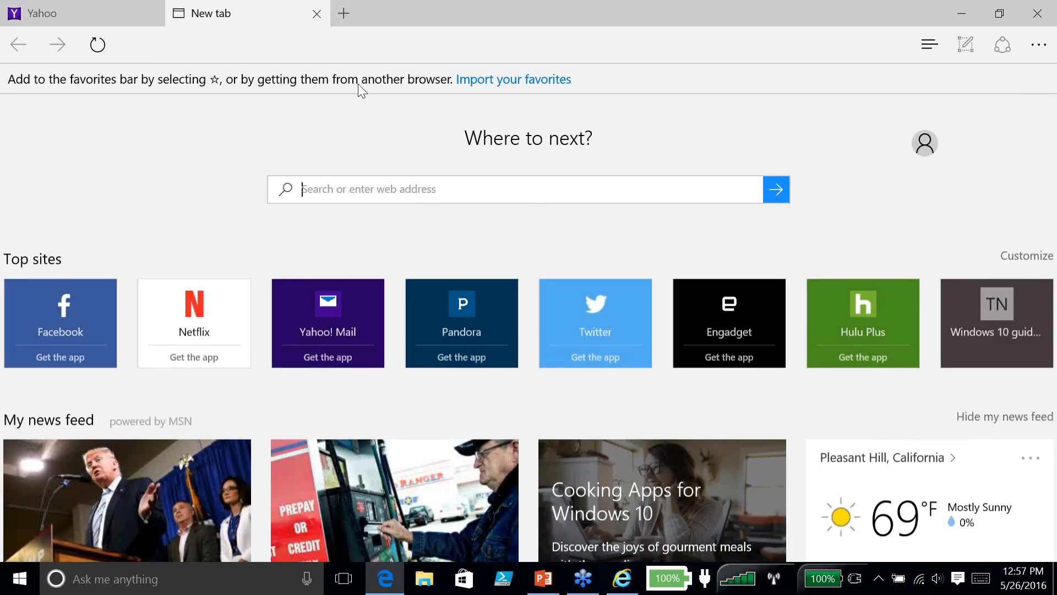
left_click(317, 14)
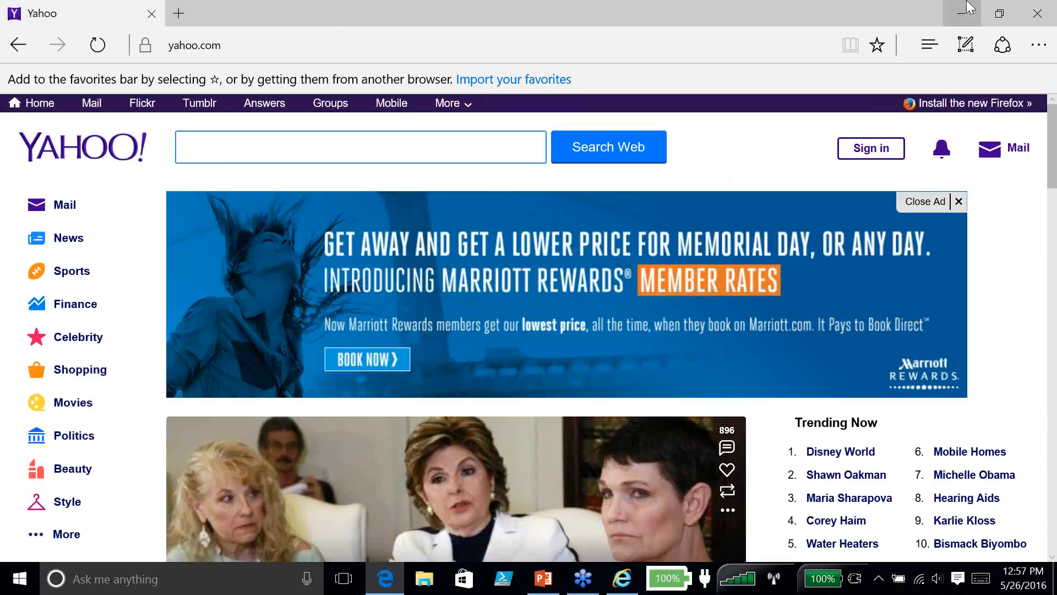
left_click(1036, 14)
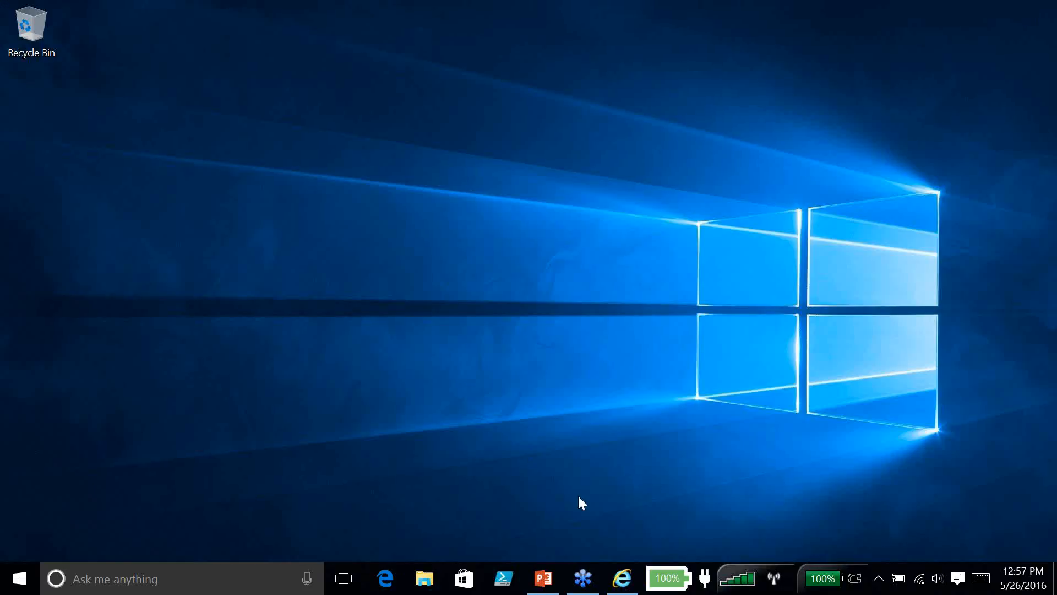
Switch to the Windows 10 Webinar presentation in PowerPoint, browse its slides and display slide 5, and minimize the window
left_click(544, 578)
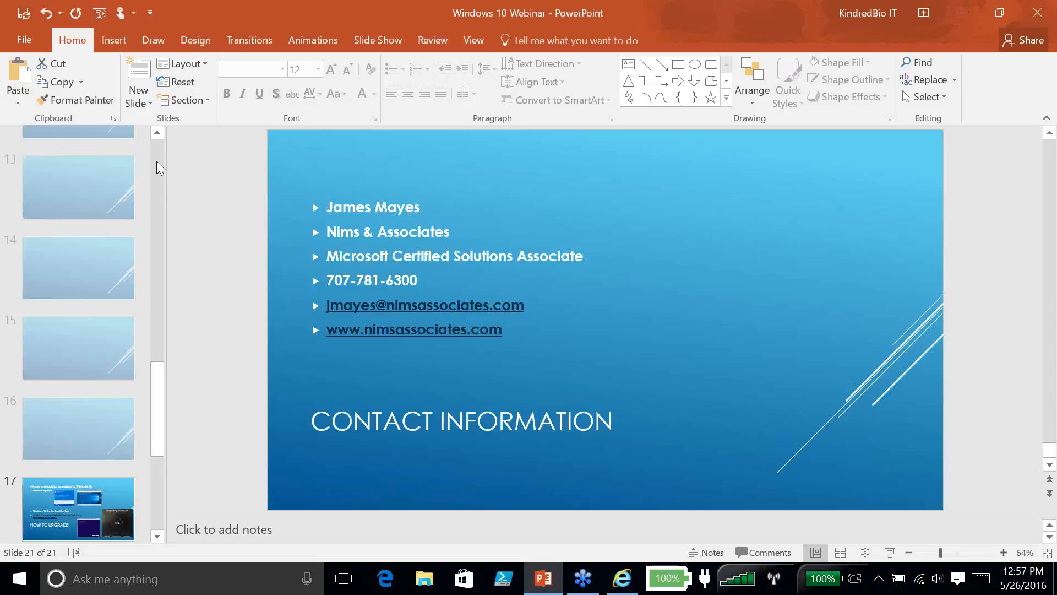
left_click(158, 177)
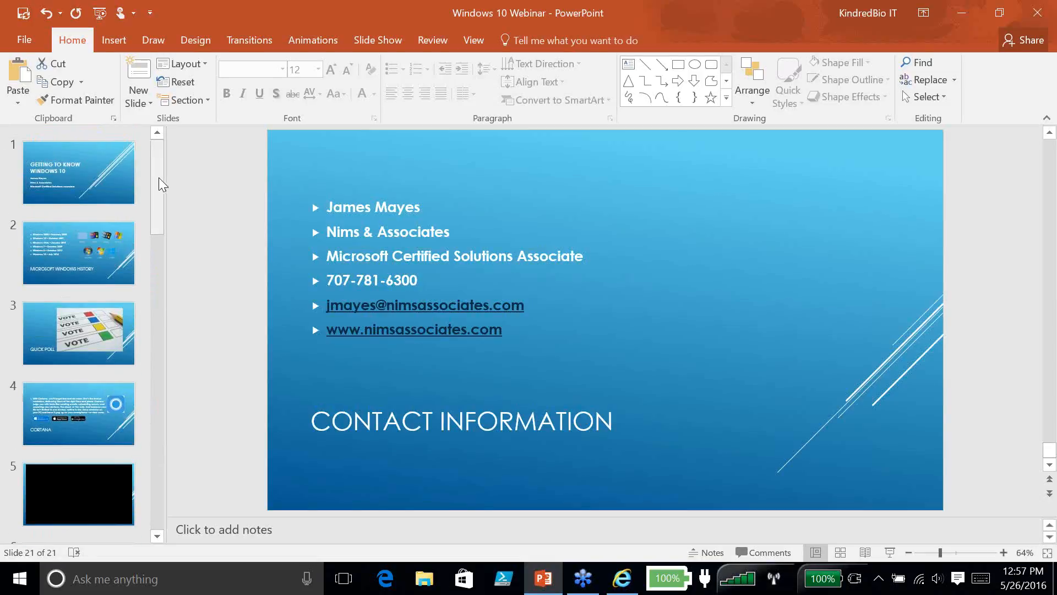
left_click_drag(158, 177, 145, 323)
left_click(111, 252)
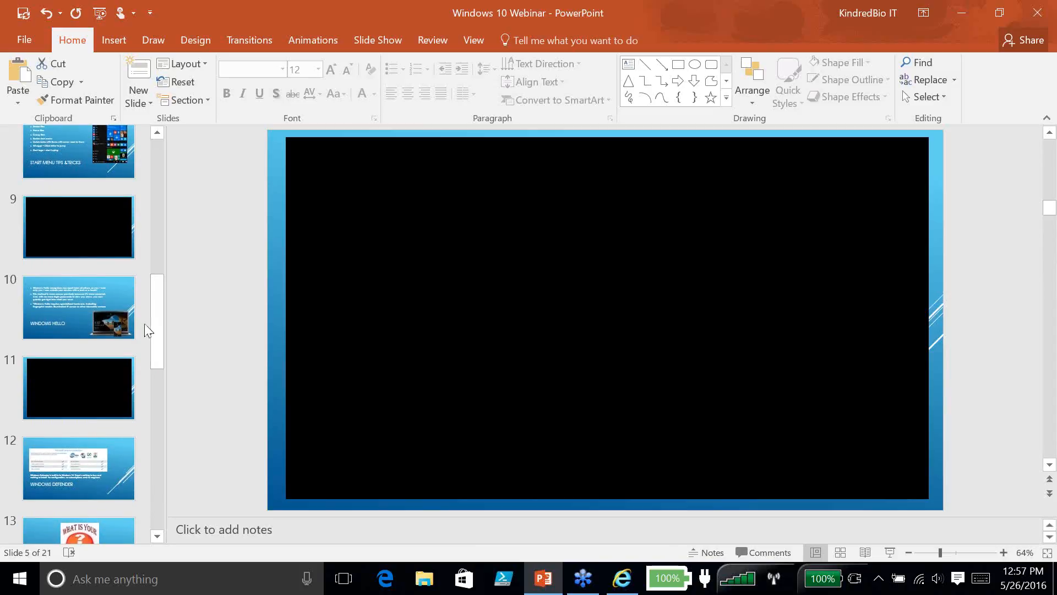
left_click(962, 14)
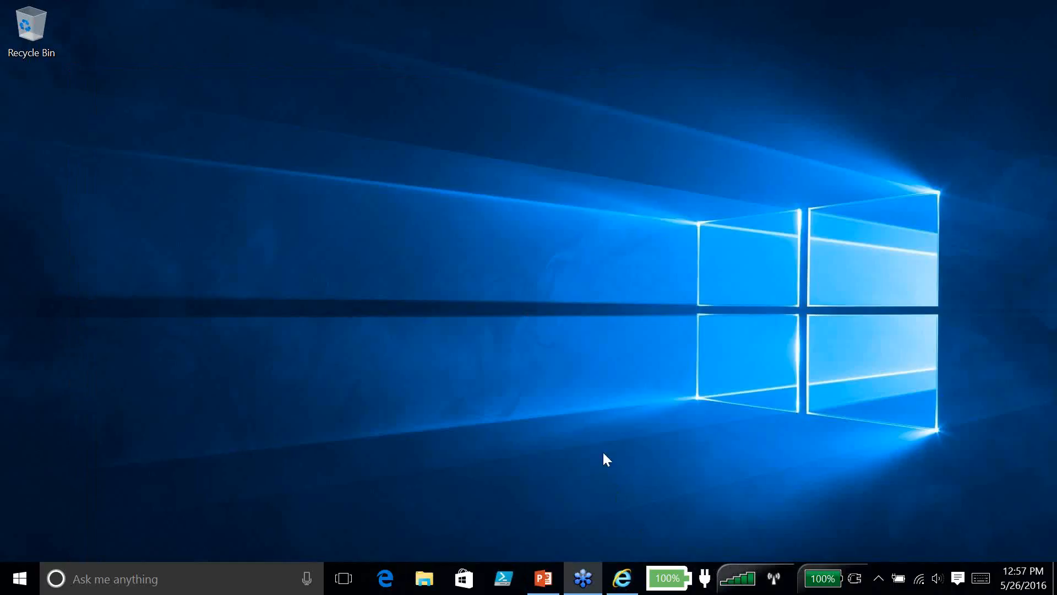
Close the Internet Explorer window, and launch Microsoft Edge again
right_click(629, 567)
left_click(629, 548)
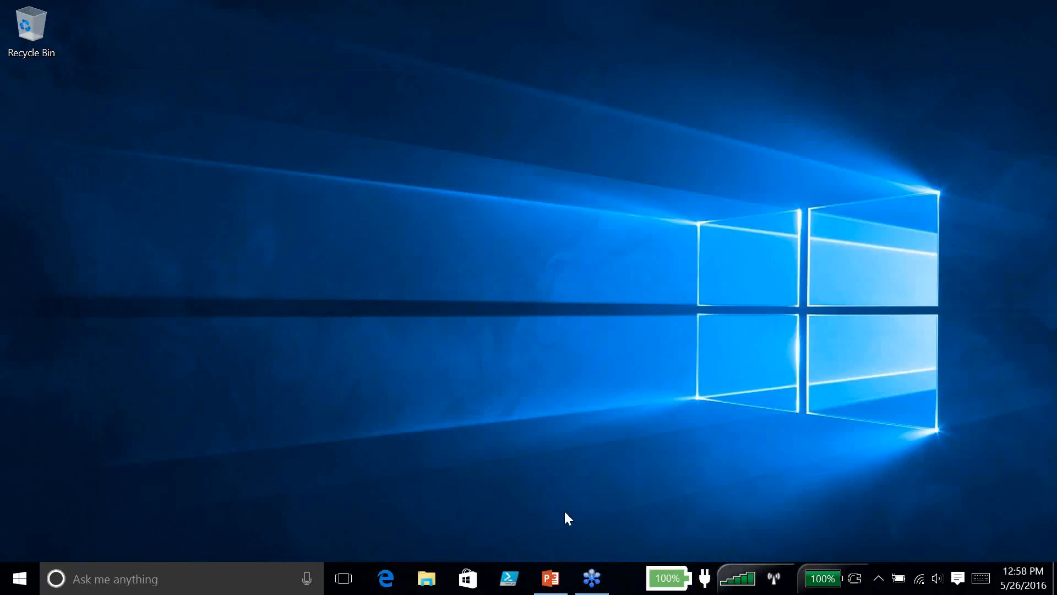
left_click(387, 578)
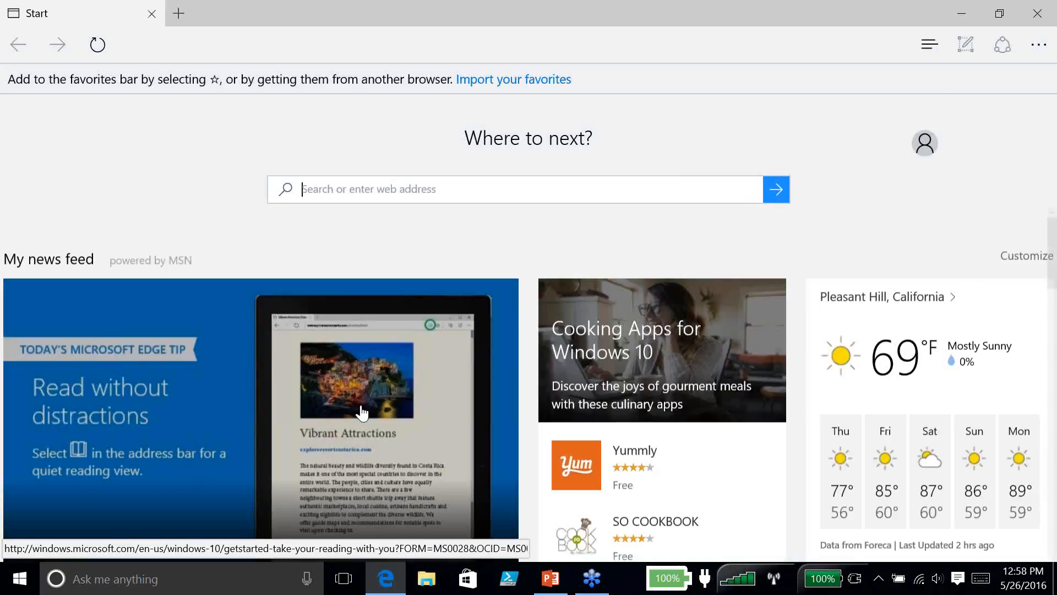
left_click(924, 48)
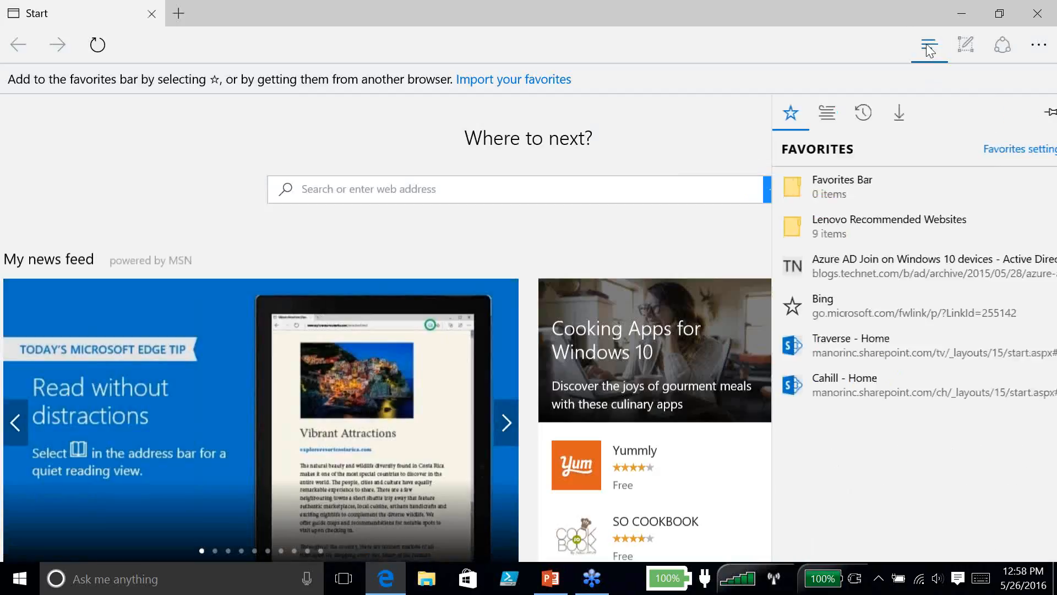
left_click(934, 50)
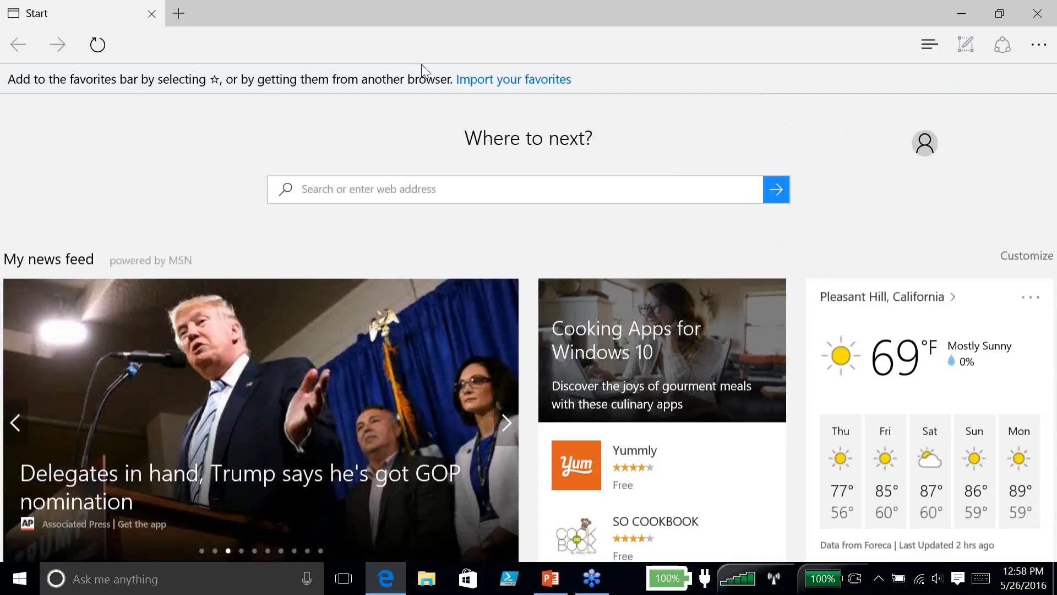
left_click(400, 190)
type("www.google.com/")
key("Return")
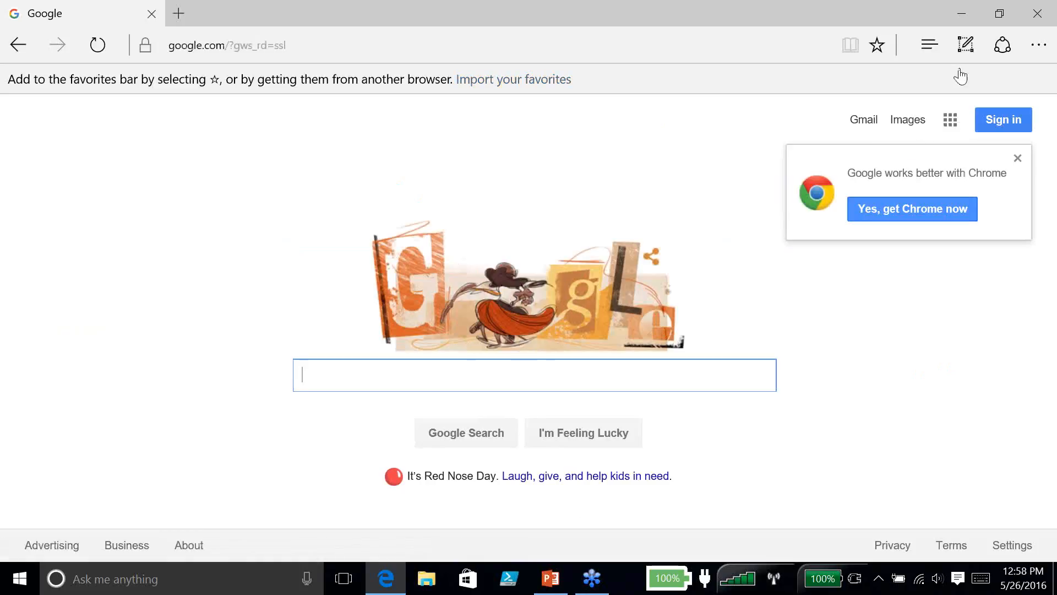
left_click(930, 46)
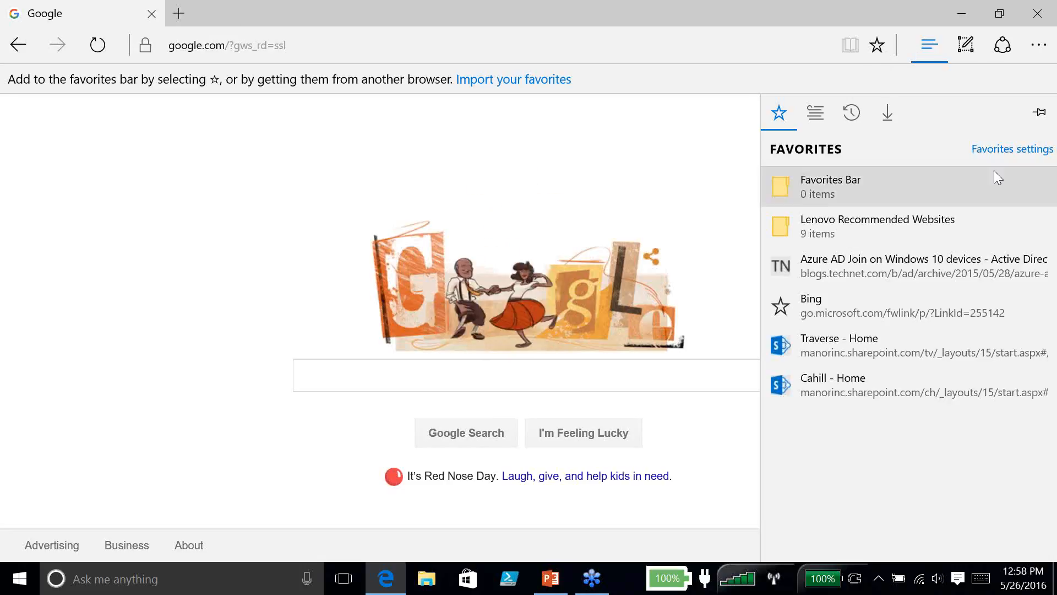
left_click(923, 76)
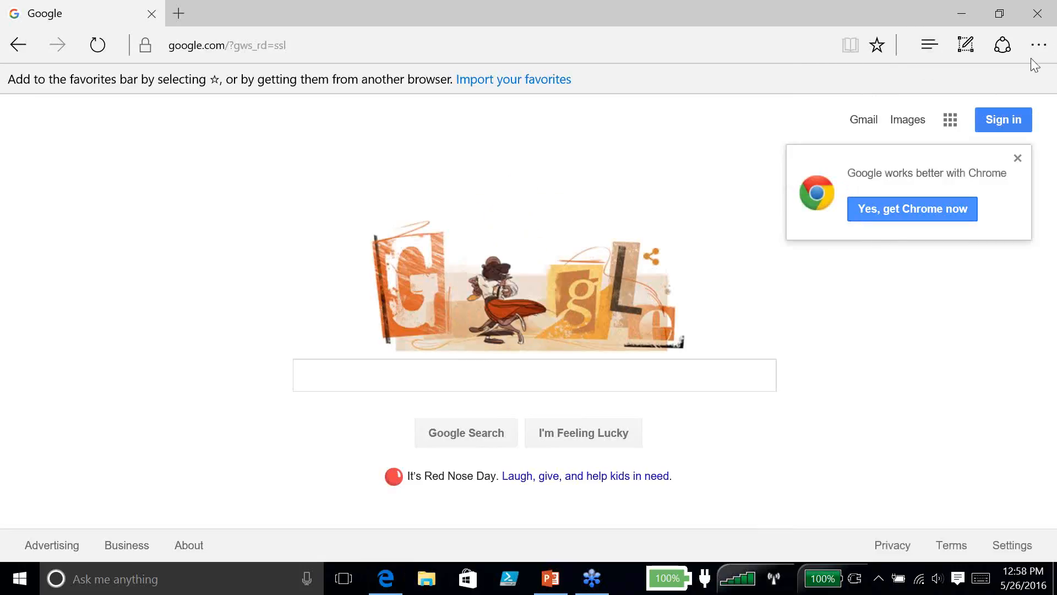
Try to make the browser open with a custom specific page, removing the about:start entry from the list of startup addresses
left_click(1040, 46)
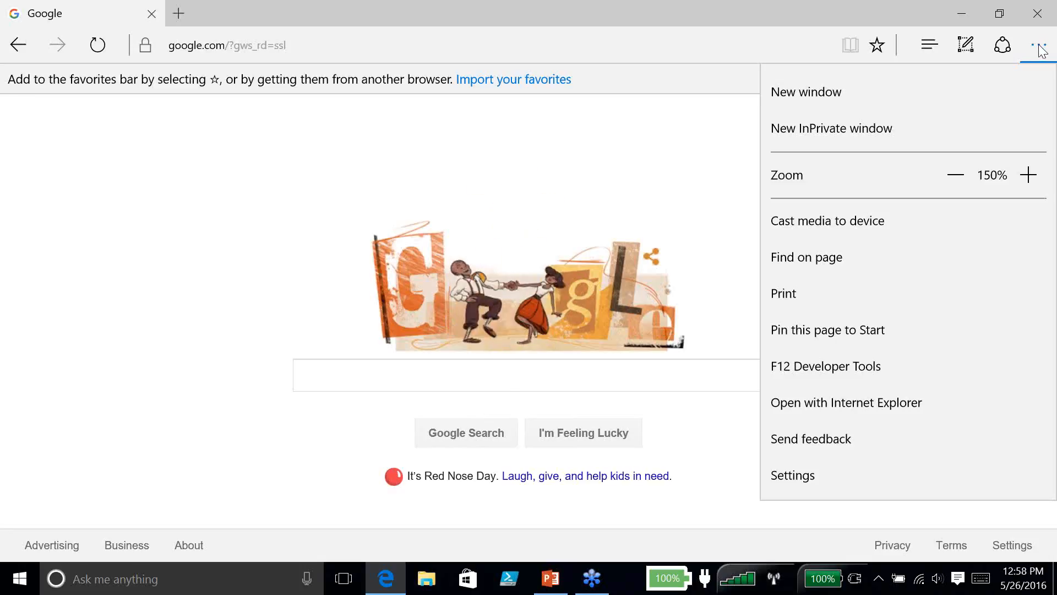
left_click(855, 473)
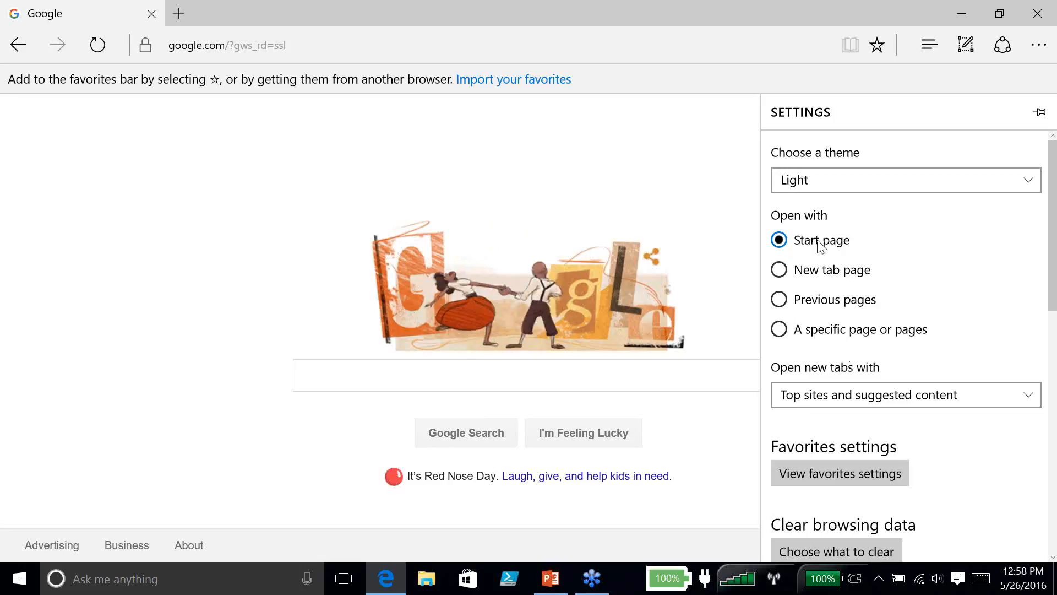
left_click(782, 332)
left_click(865, 364)
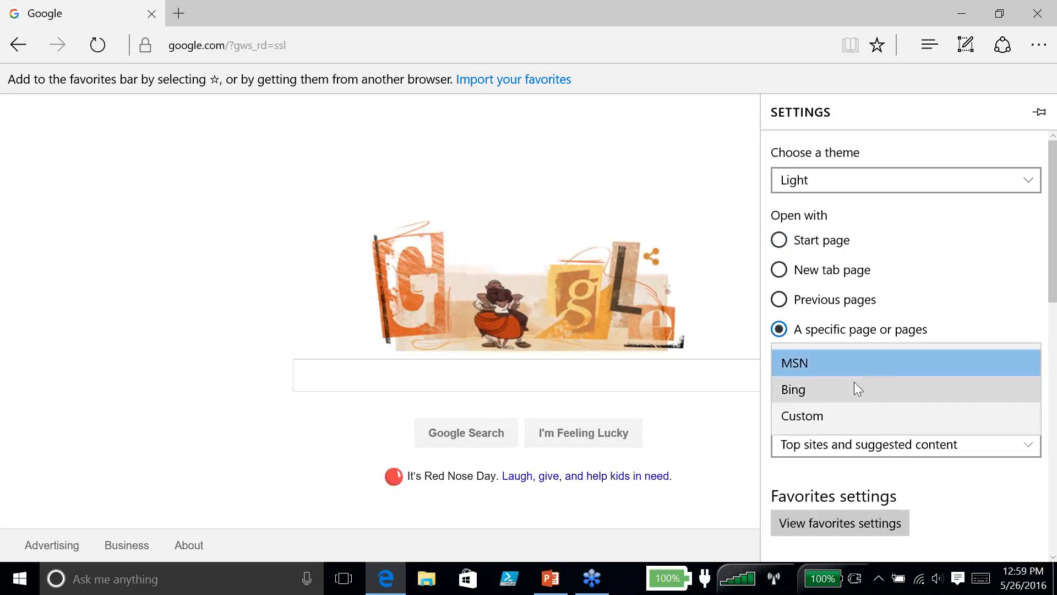
left_click(831, 414)
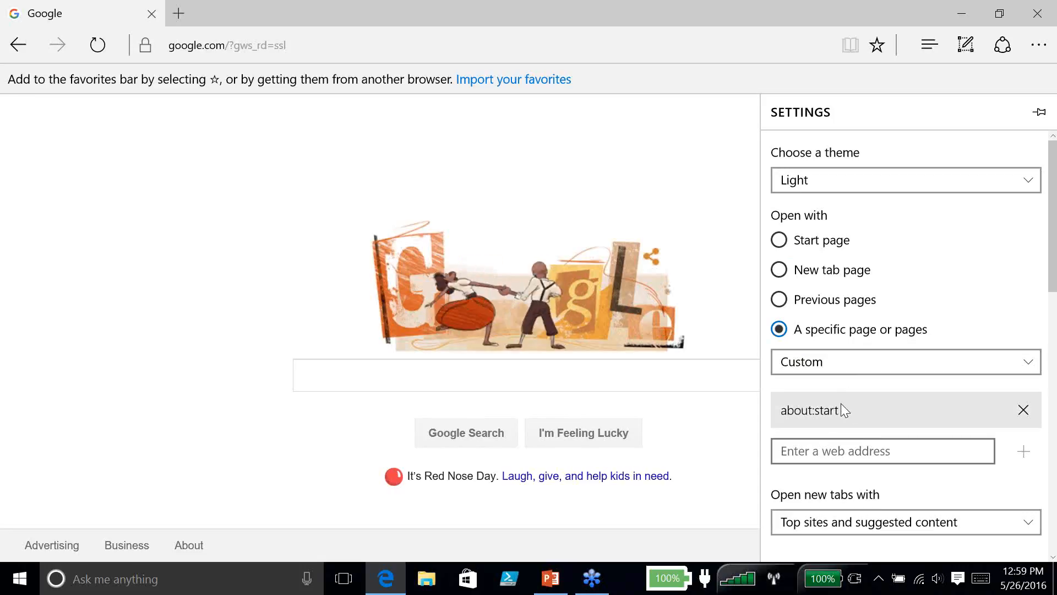
left_click_drag(857, 411, 821, 412)
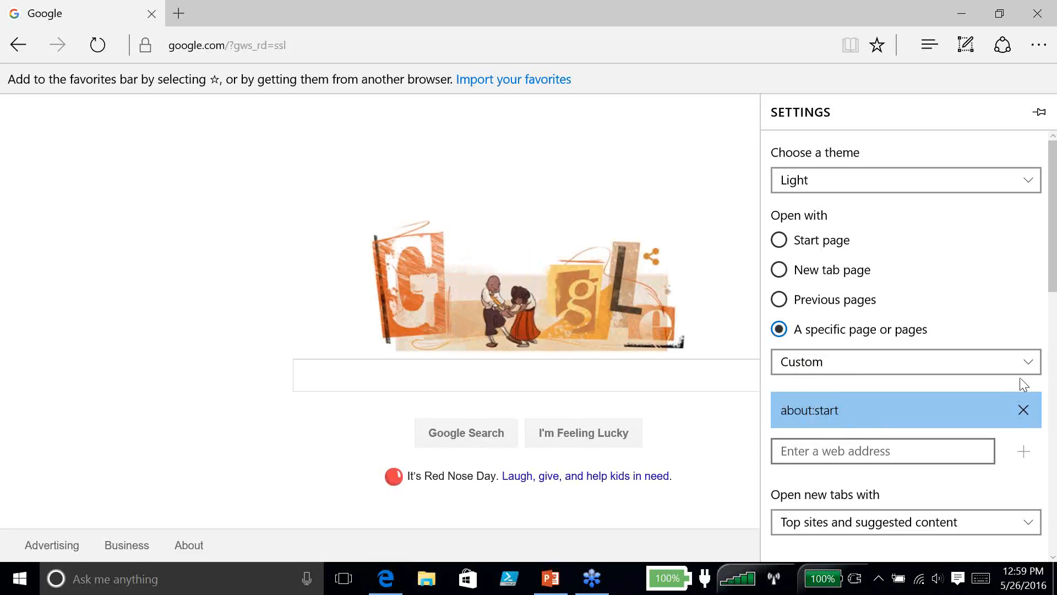
left_click(1021, 411)
left_click(914, 414)
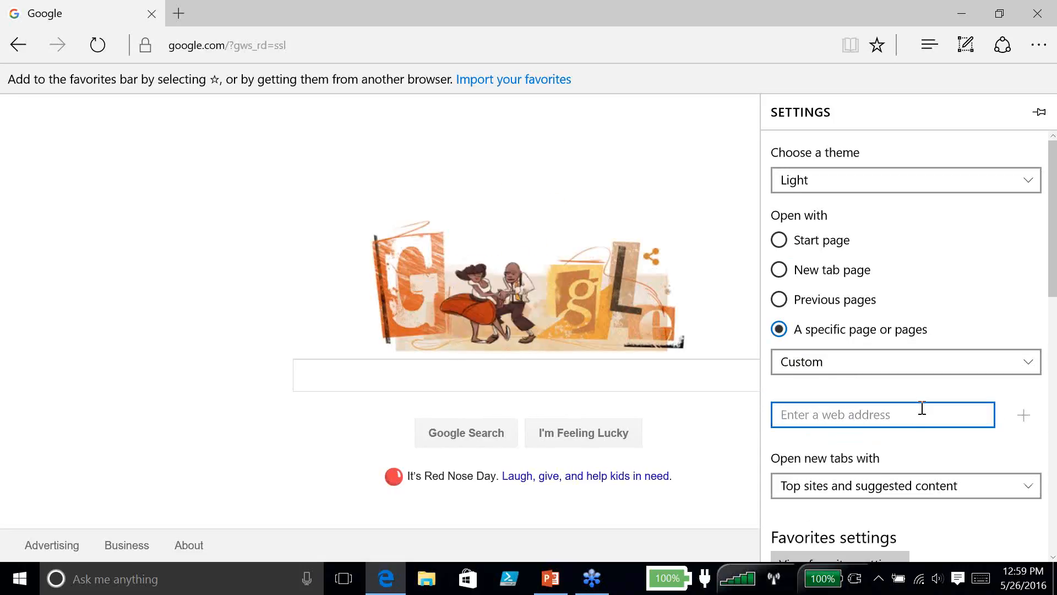
type("www.yaho")
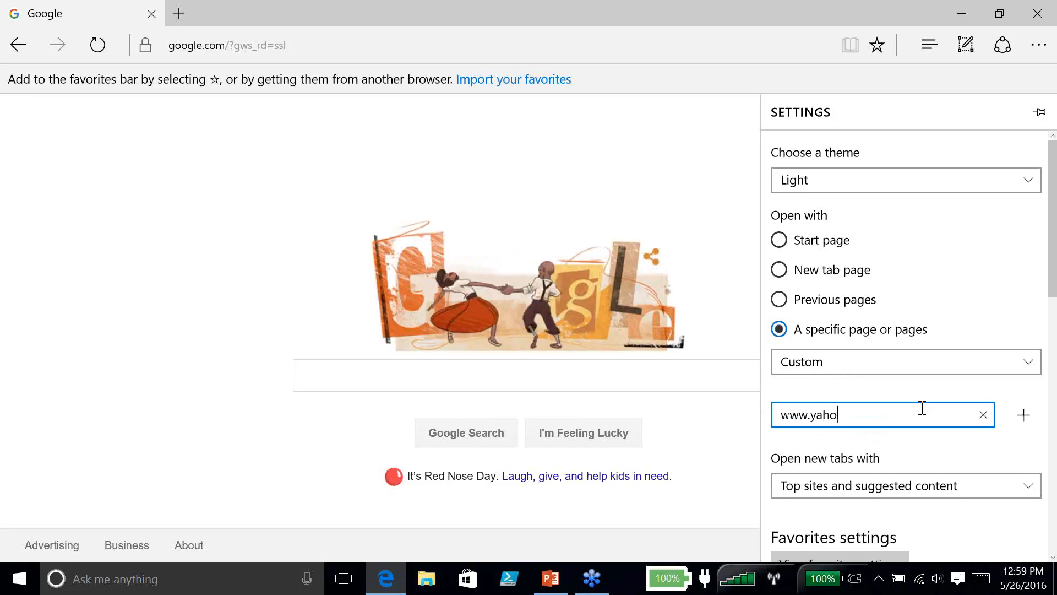
type("o.com")
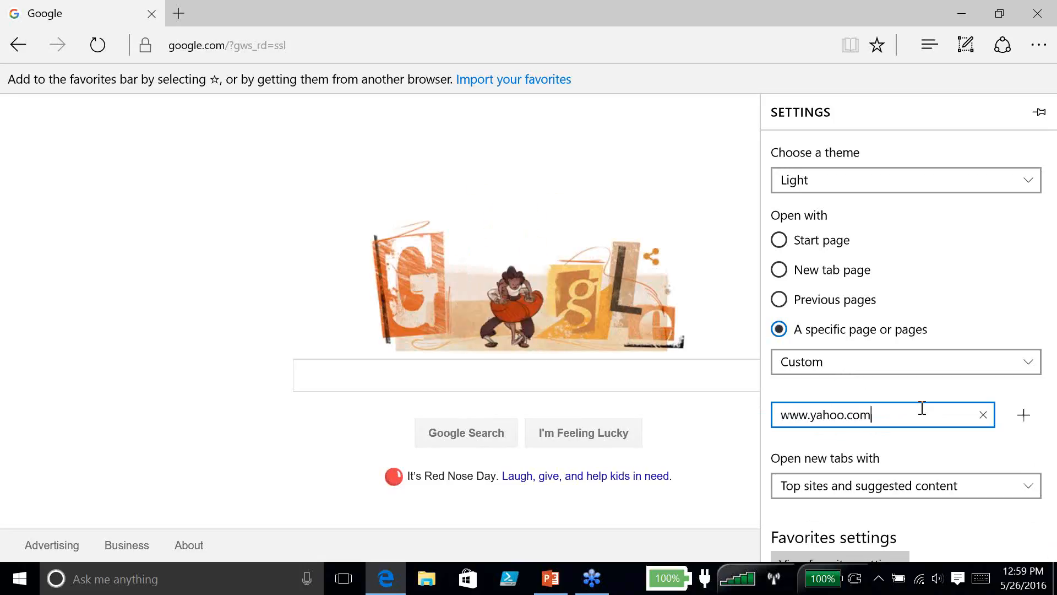
scroll(916, 413, "down", 8)
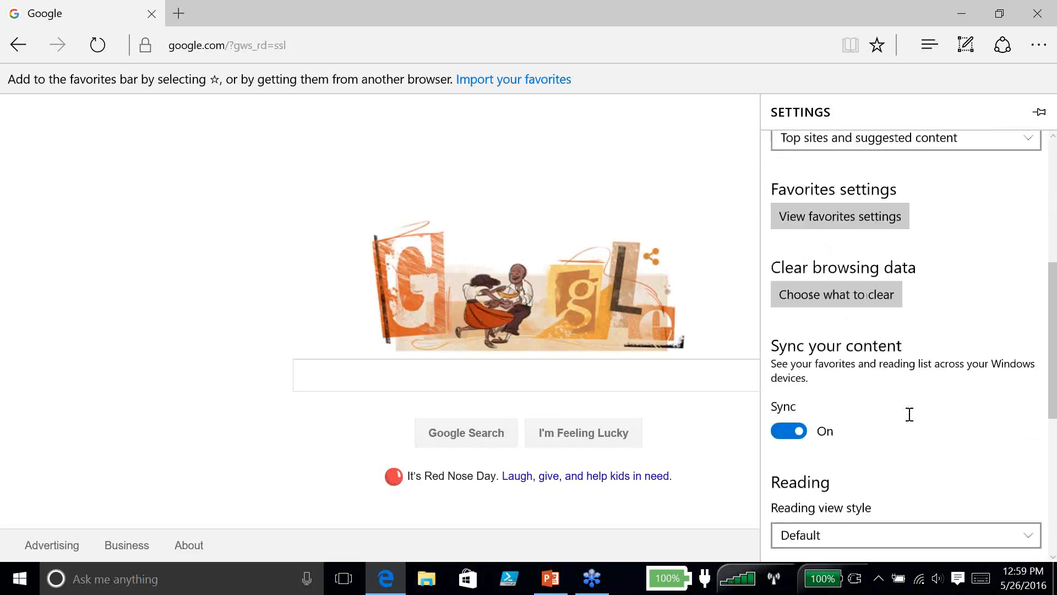
scroll(912, 421, "down", 5)
scroll(915, 419, "up", 10)
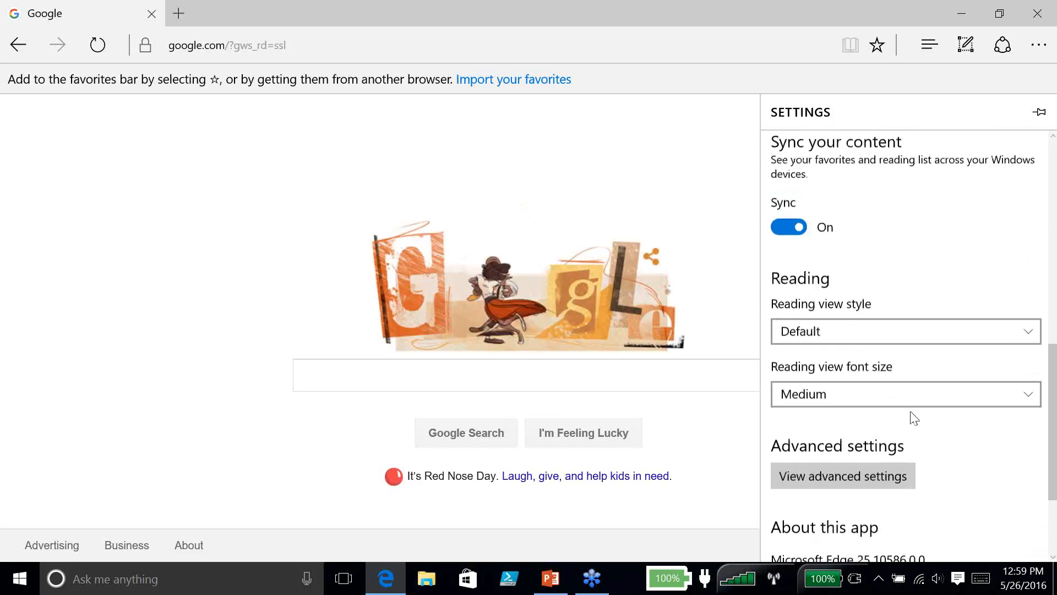
scroll(913, 417, "up", 3)
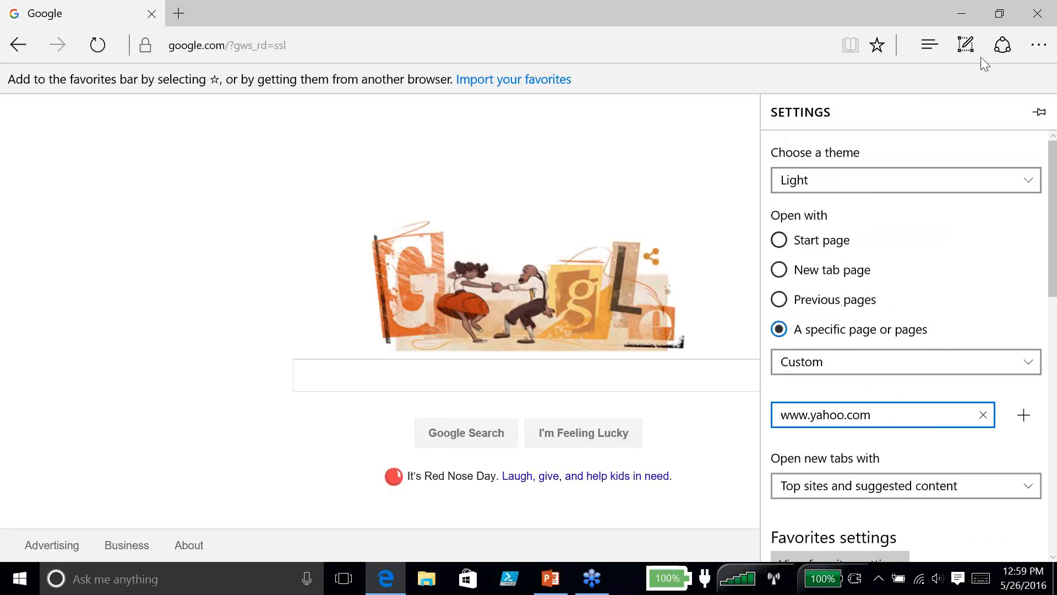
left_click(1038, 14)
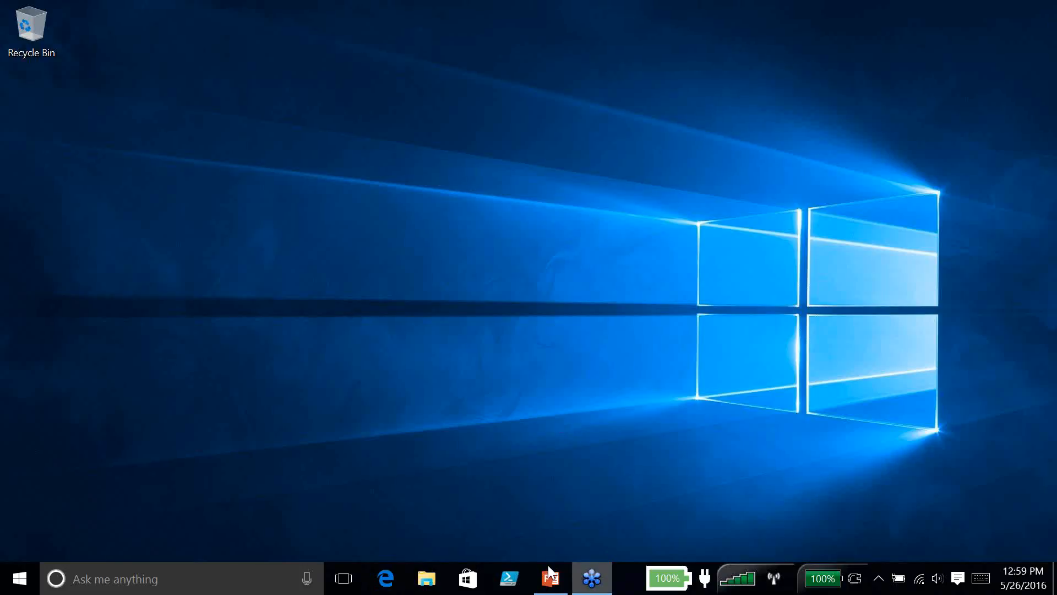
left_click(385, 578)
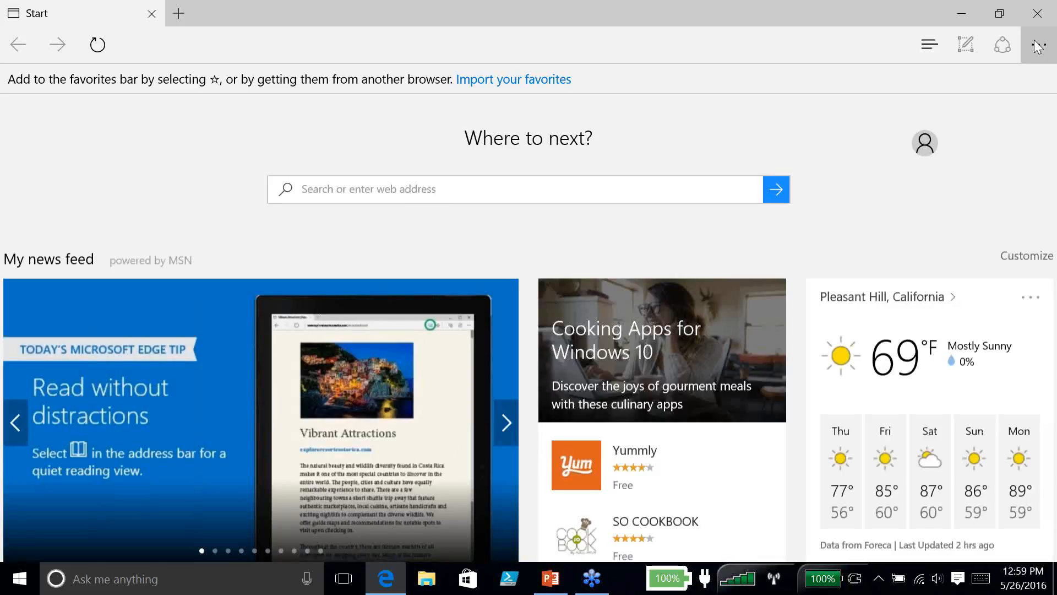
Set the browser to open with a custom specific page, and remove the about:start entry from the startup addresses
left_click(1039, 45)
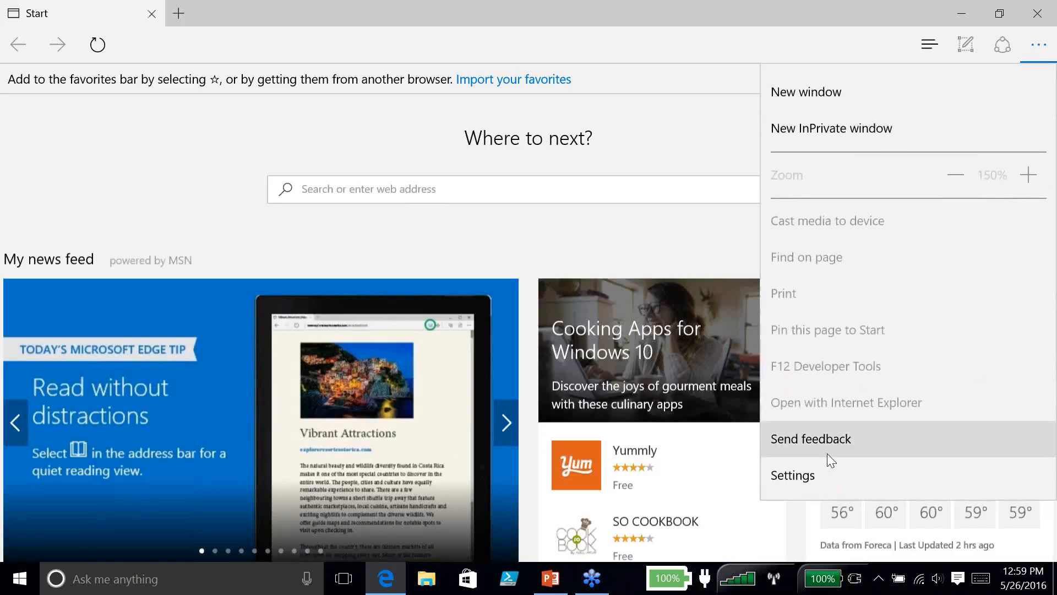
left_click(818, 473)
left_click(823, 332)
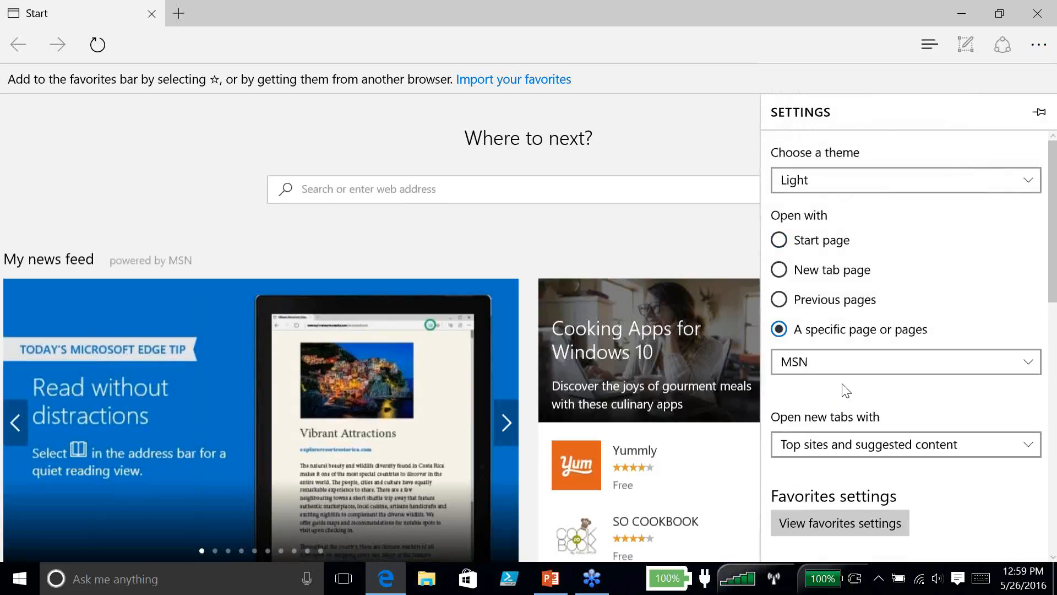
left_click(830, 365)
left_click(824, 414)
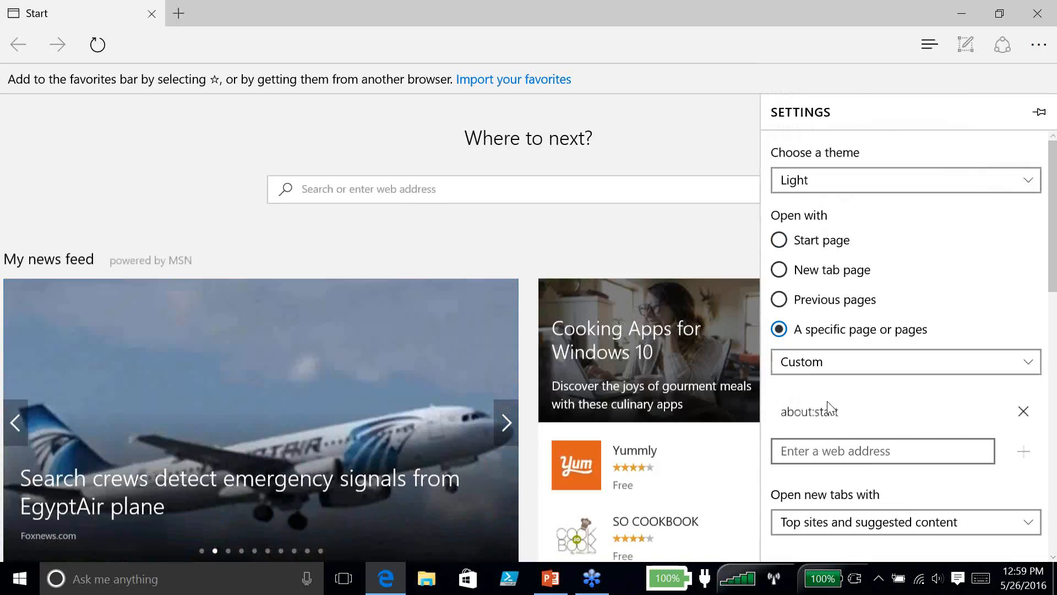
left_click(1023, 411)
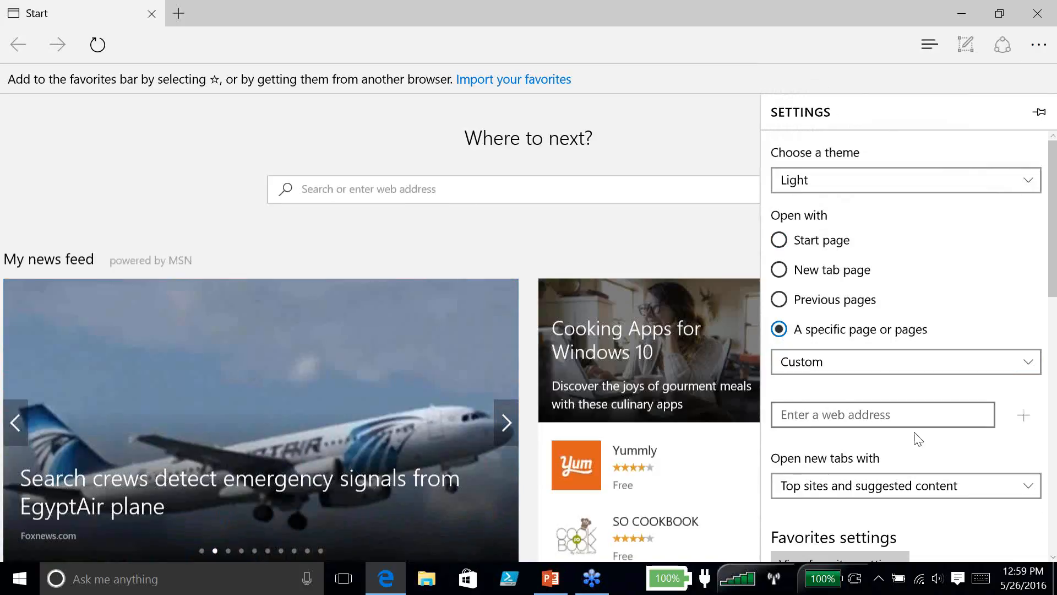
left_click(900, 411)
type("www.yahoo")
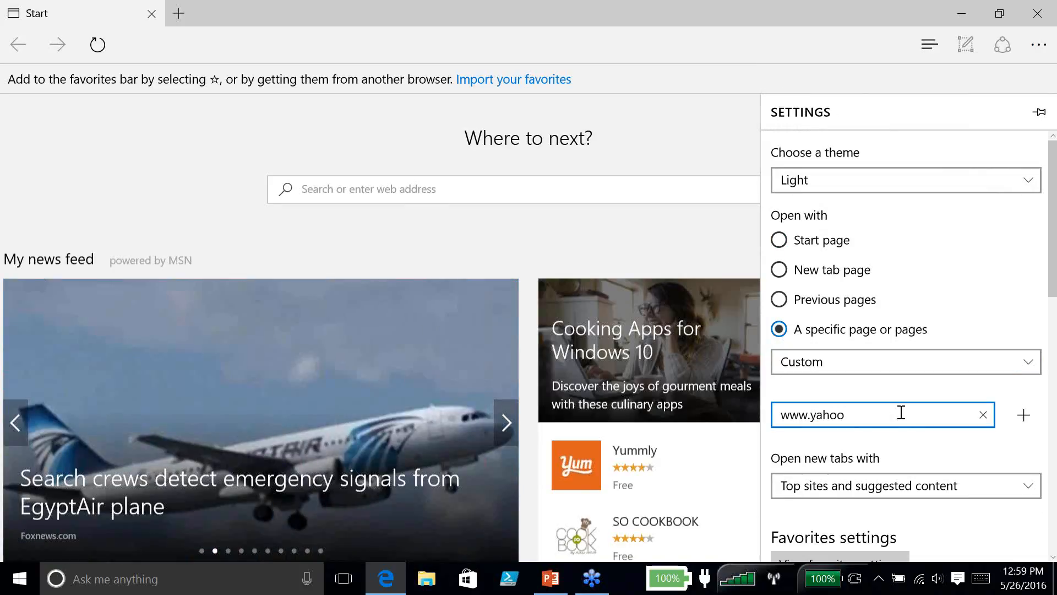
type(".com")
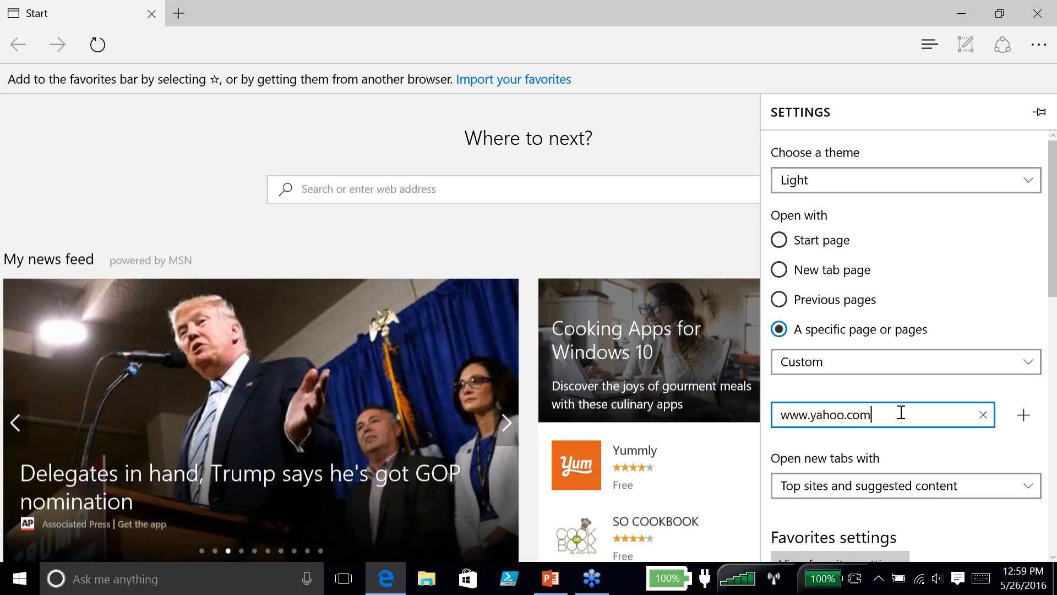
left_click(1023, 418)
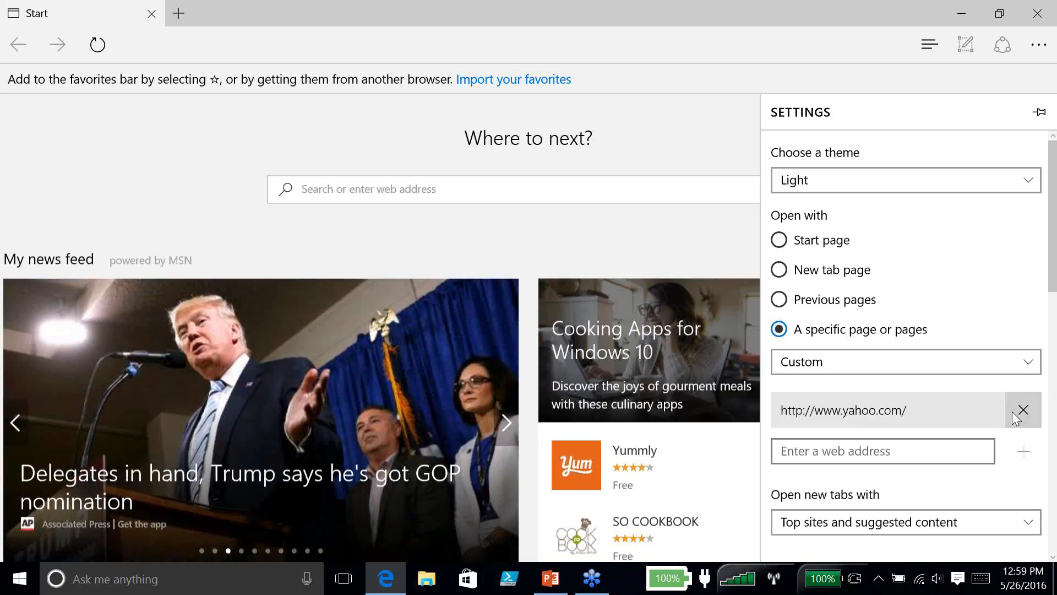
left_click(1039, 19)
left_click(386, 578)
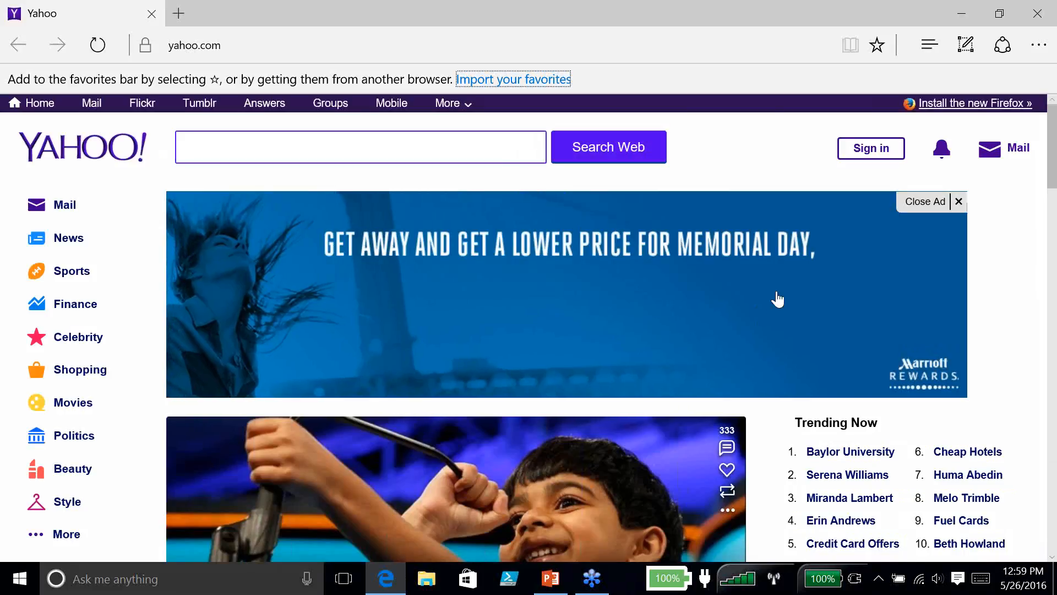
left_click(1039, 45)
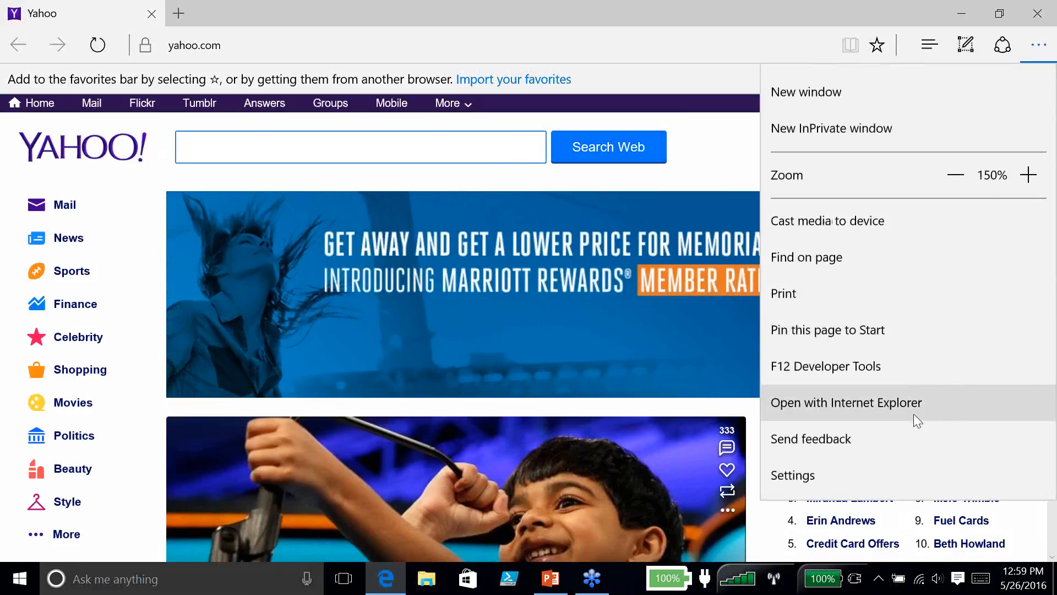
left_click(854, 475)
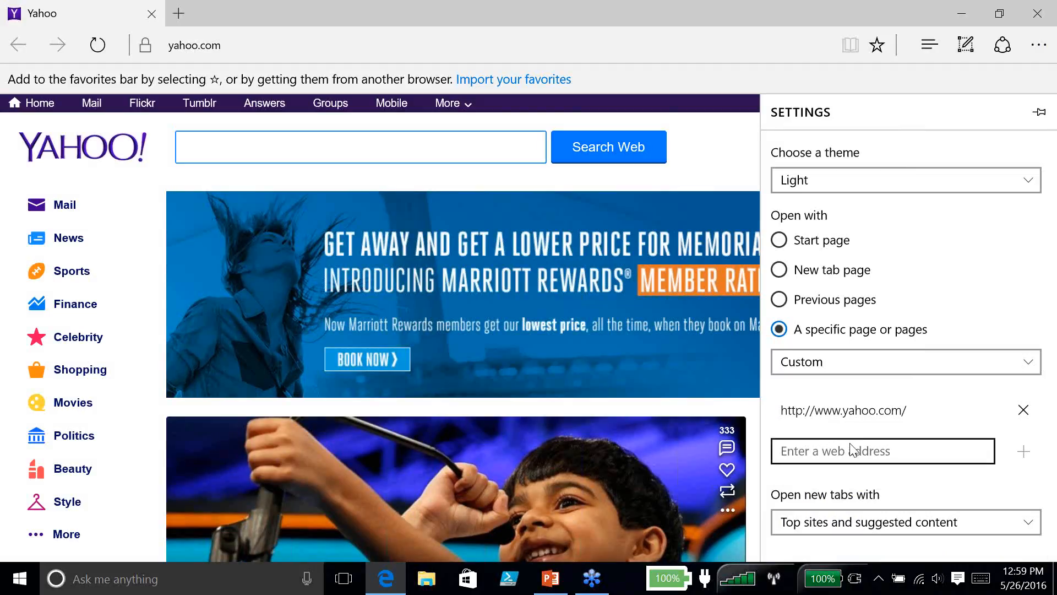
left_click(836, 455)
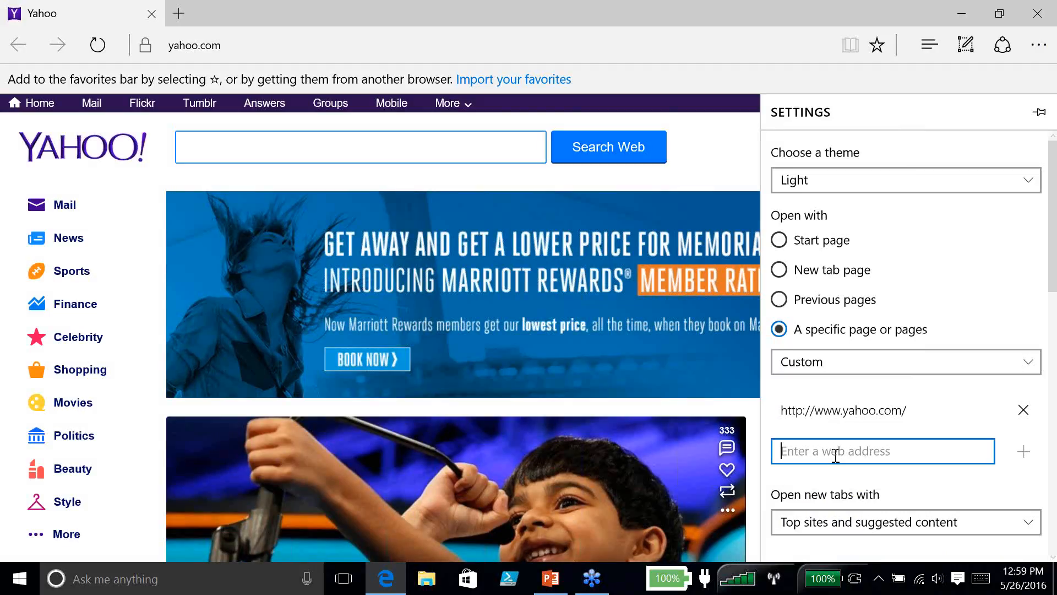
type("ww.")
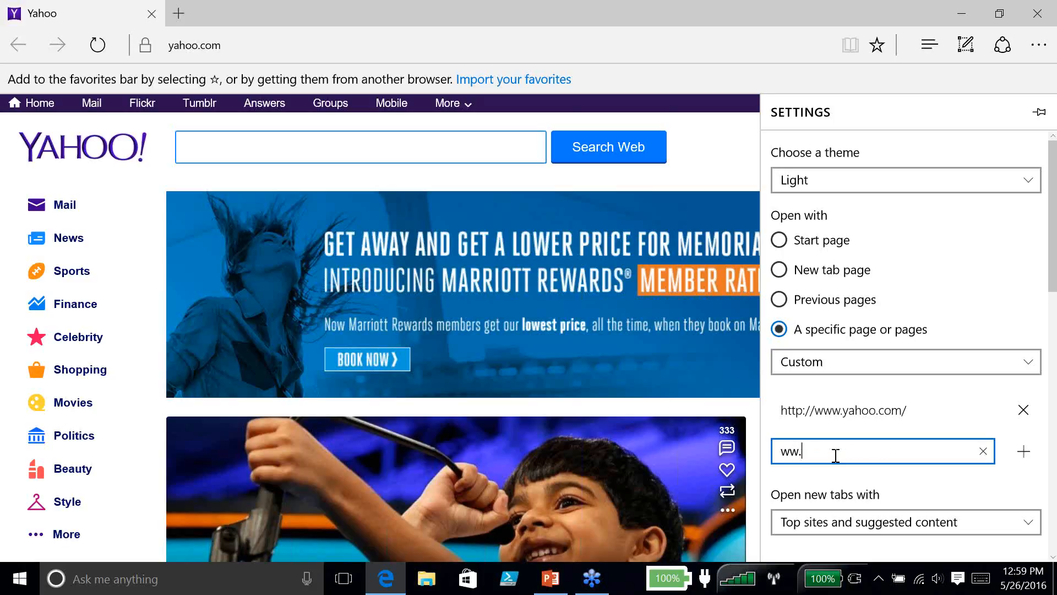
type("w.google.c")
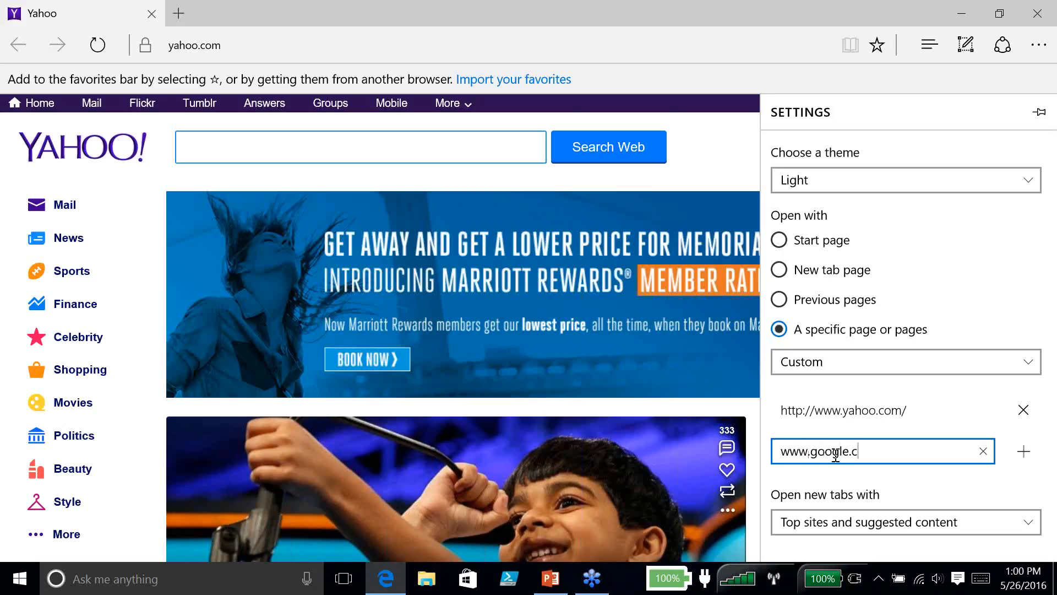
type("om")
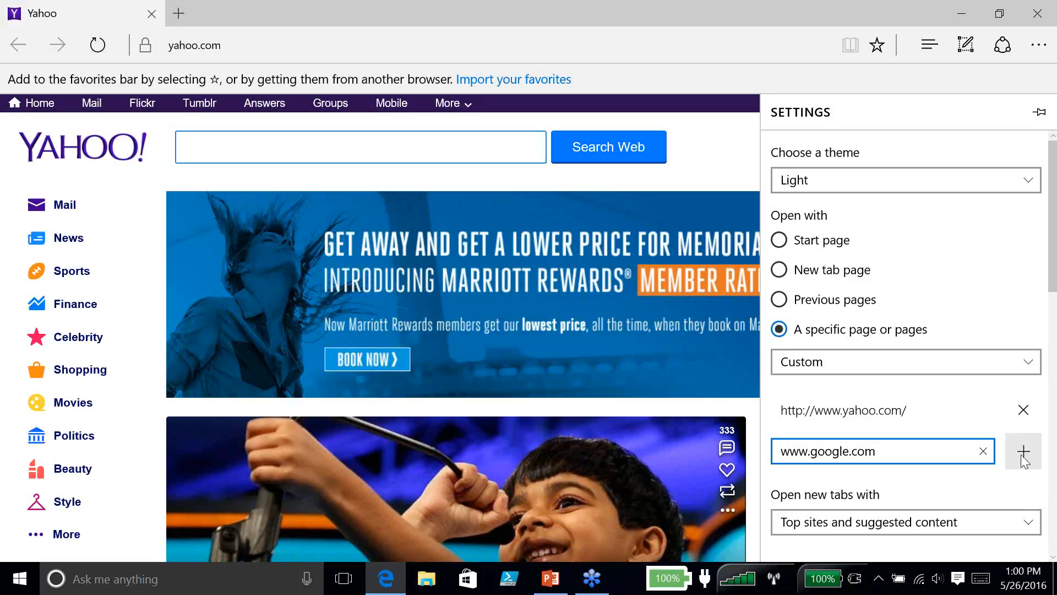
left_click(1023, 453)
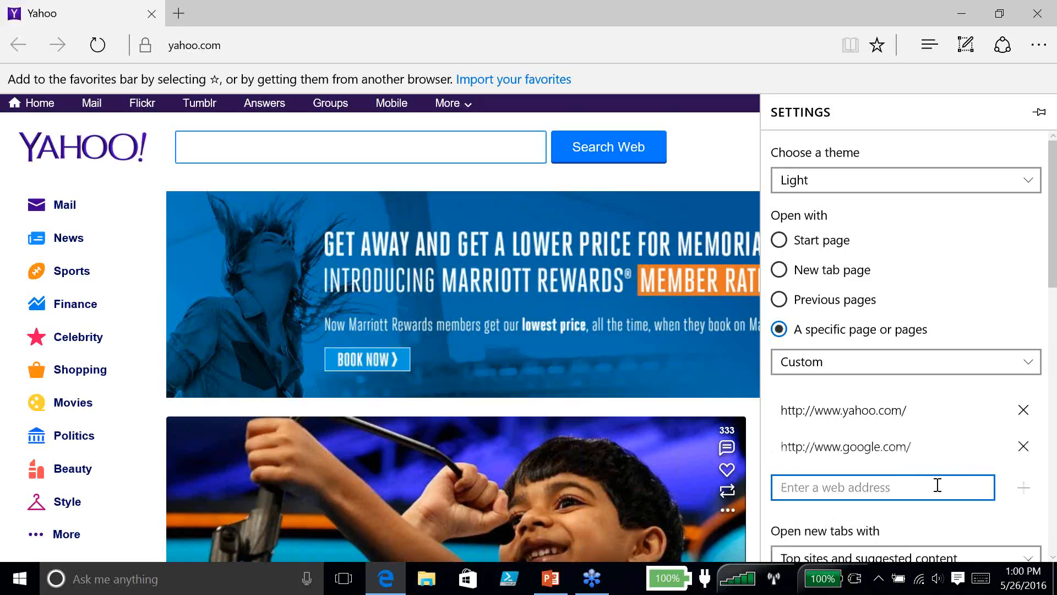
type("ww")
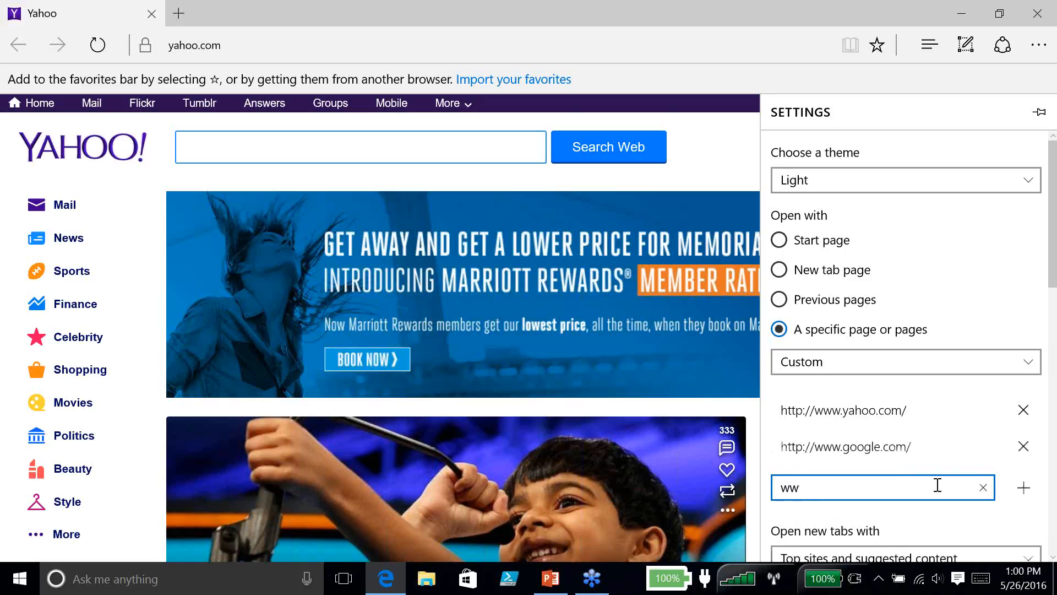
type("w.mic")
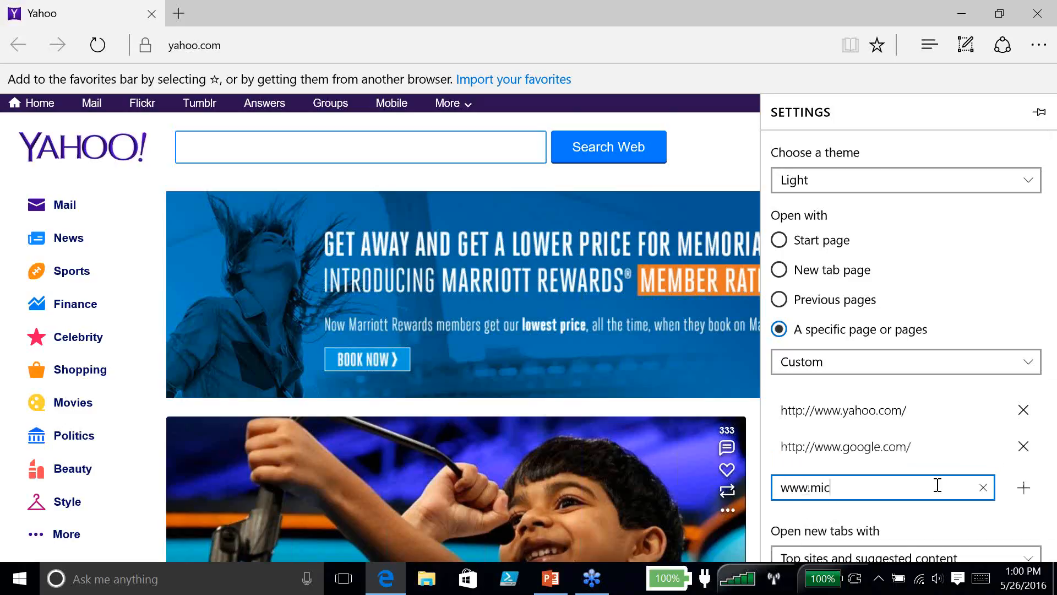
type("rosoft.com")
left_click(1023, 487)
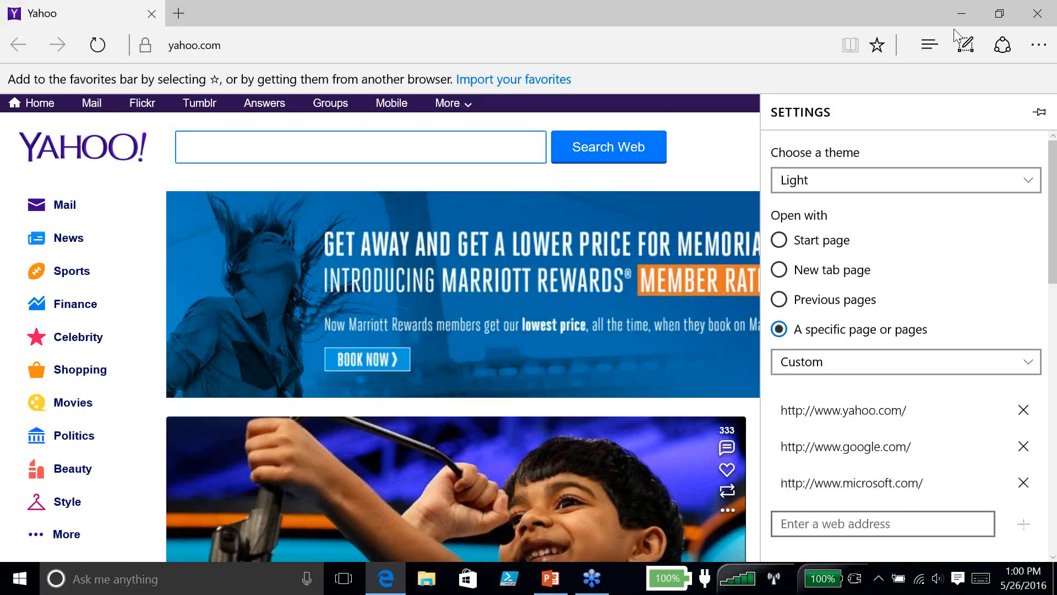
left_click(1038, 12)
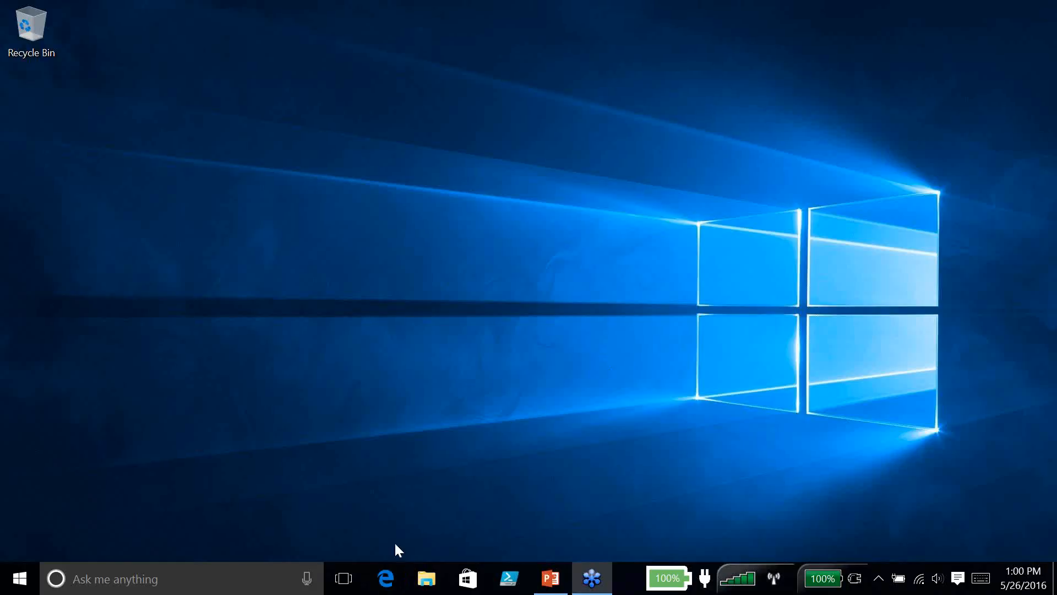
left_click(385, 578)
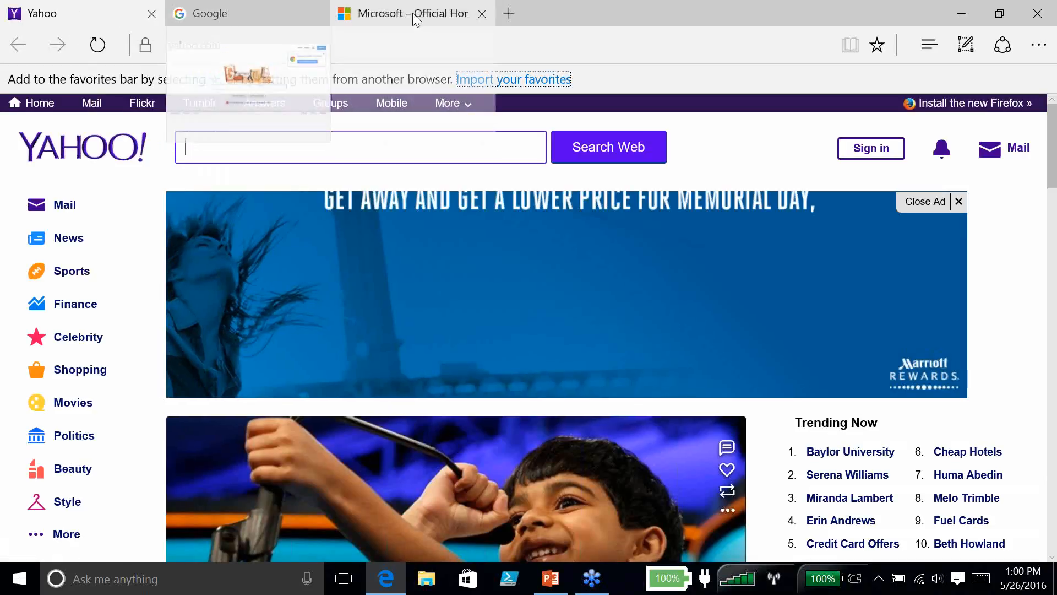
mouse_move(420, 14)
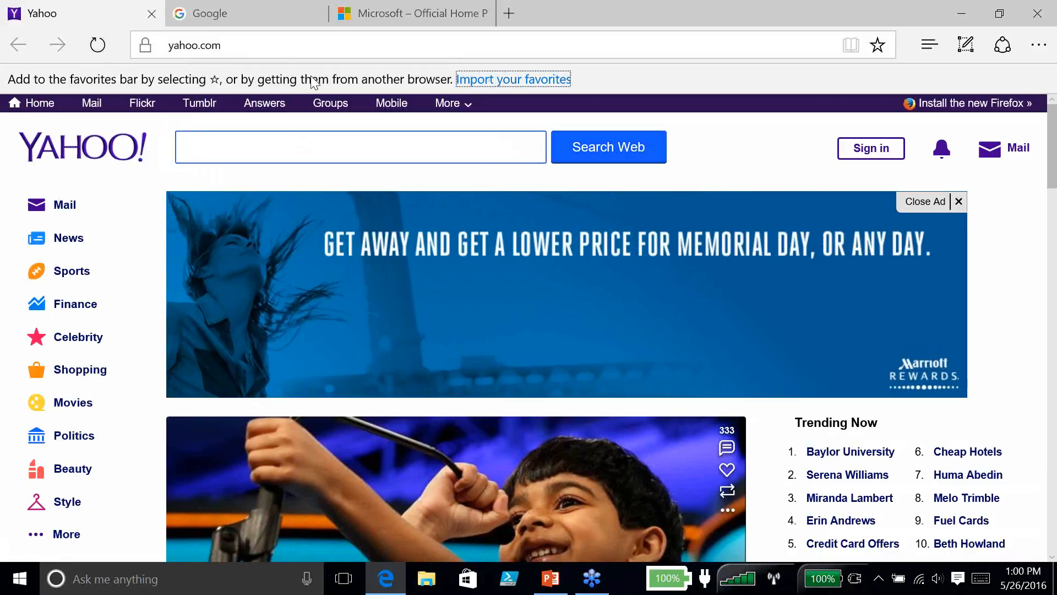
Review the startup page, favorites, browsing data and sync settings, and close the browser window with all its tabs
left_click(1039, 47)
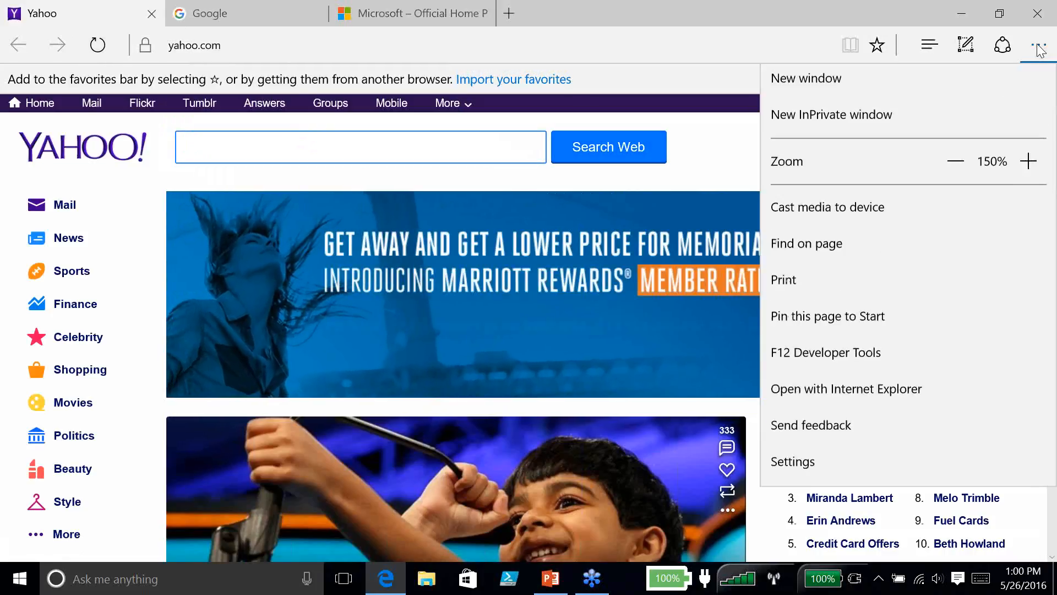
left_click(819, 481)
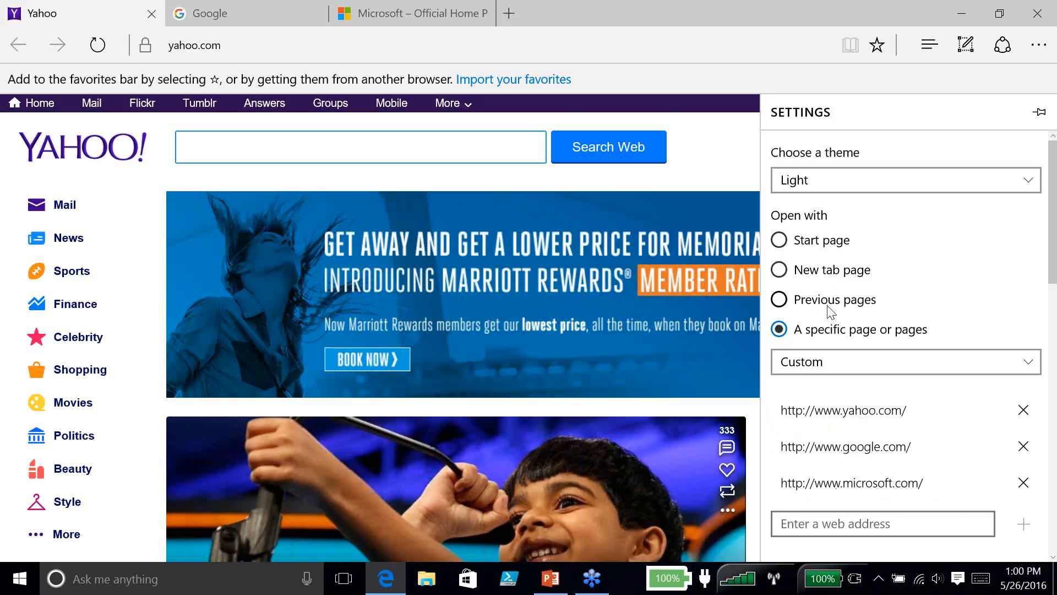
scroll(831, 312, "down", 1)
scroll(835, 276, "up", 1)
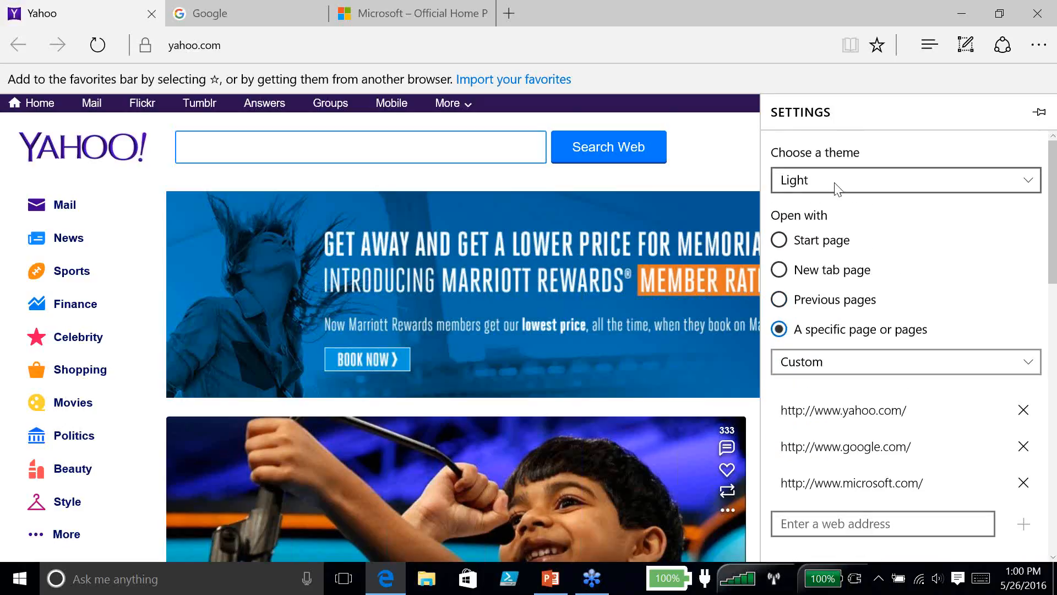
scroll(839, 209, "down", 1)
scroll(839, 225, "down", 8)
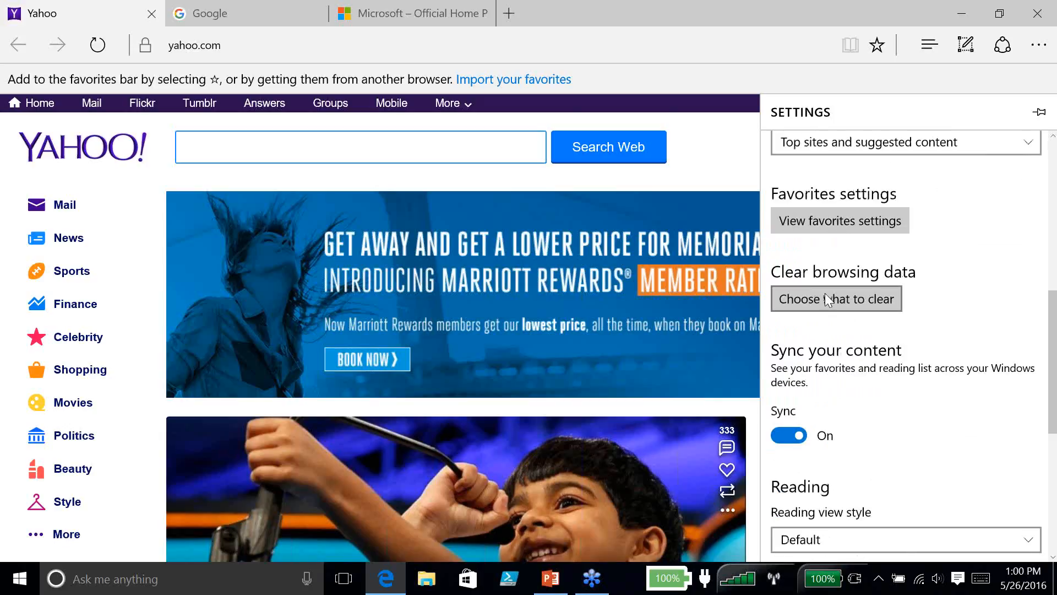
left_click(1038, 17)
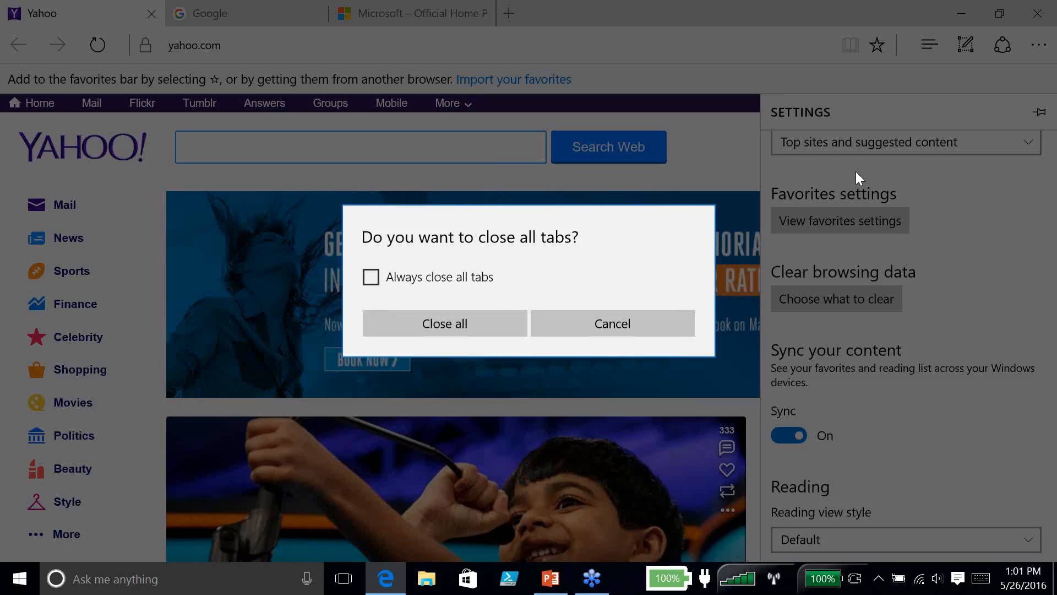
left_click(462, 330)
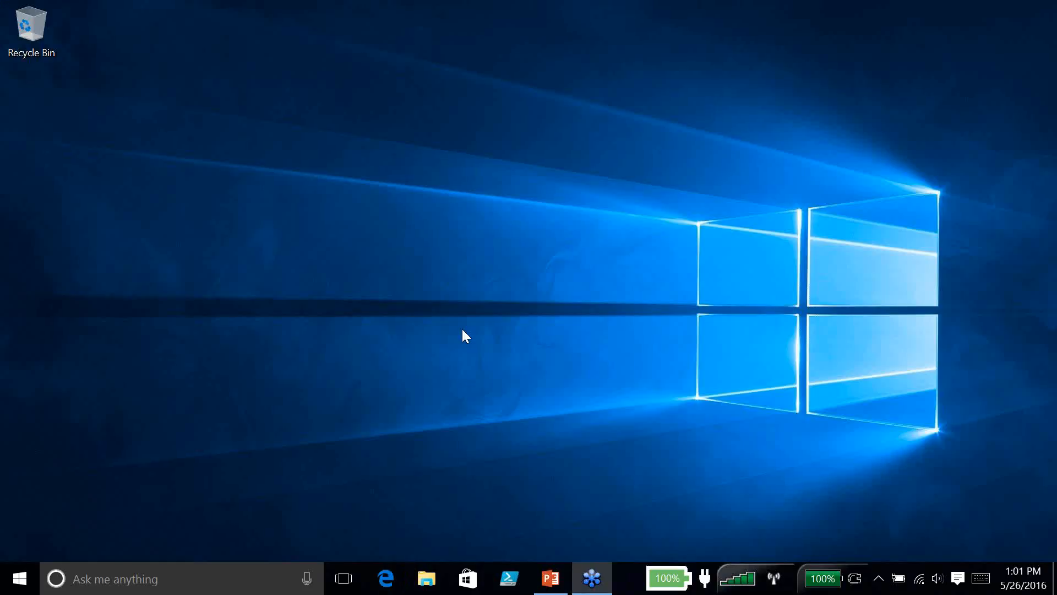